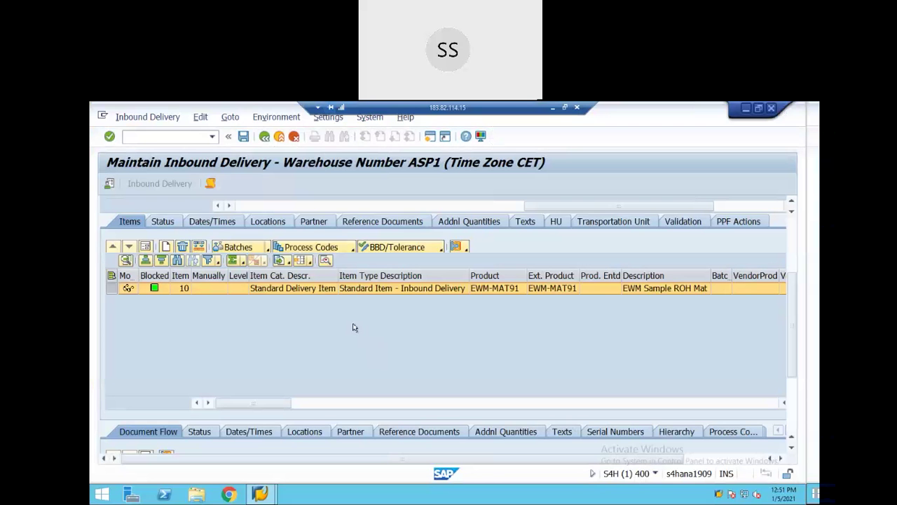
- Show the form view of inbound delivery item 10 and check its warehouse process type
{"action": "left_click", "coordinate": [145, 247]}
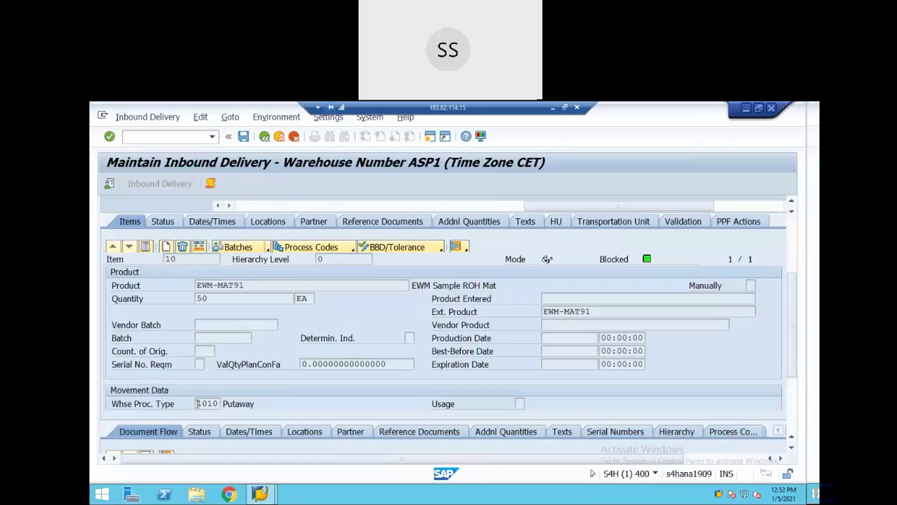
{"action": "double_click", "coordinate": [218, 403]}
{"action": "left_click", "coordinate": [214, 403]}
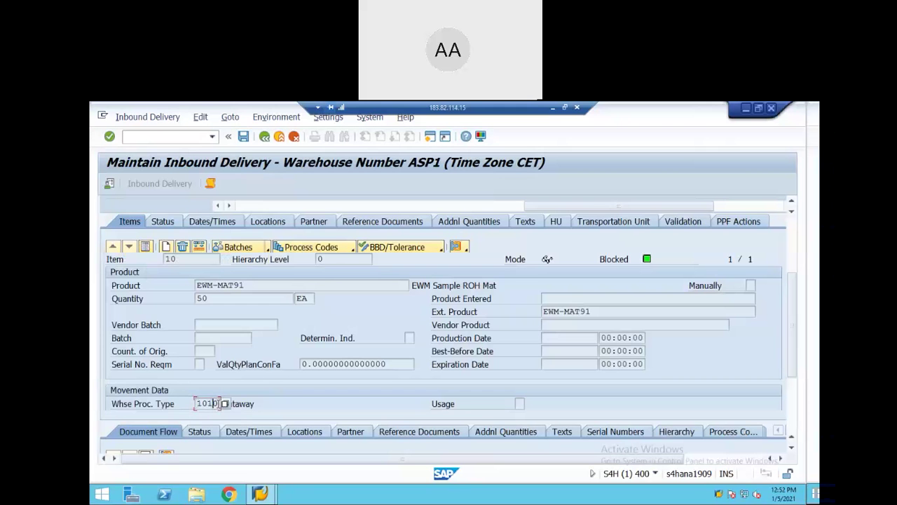
{"action": "key", "text": "Home"}
- Start transaction SPRO in a new session and display the SAP Reference IMG
{"action": "left_click", "coordinate": [443, 153]}
{"action": "left_click", "coordinate": [429, 136]}
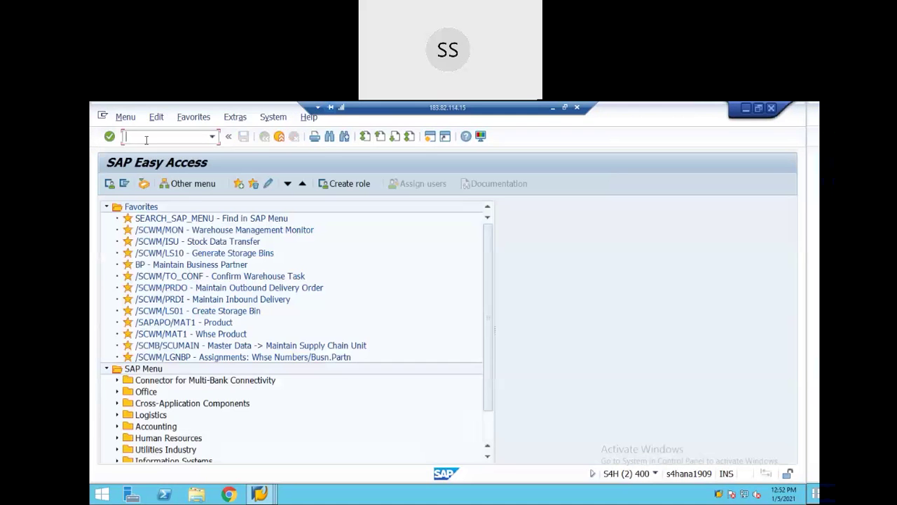
{"action": "type", "text": "spro"}
{"action": "key", "text": "Return"}
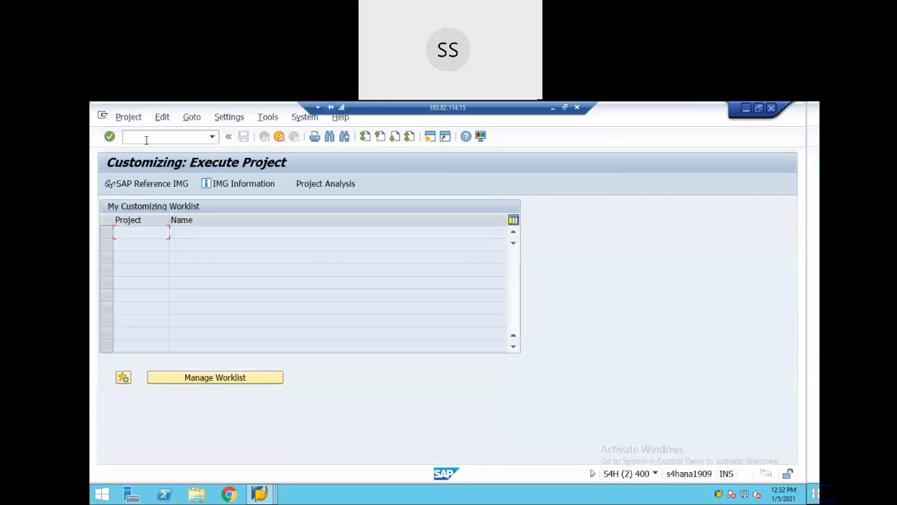
{"action": "left_click", "coordinate": [151, 185]}
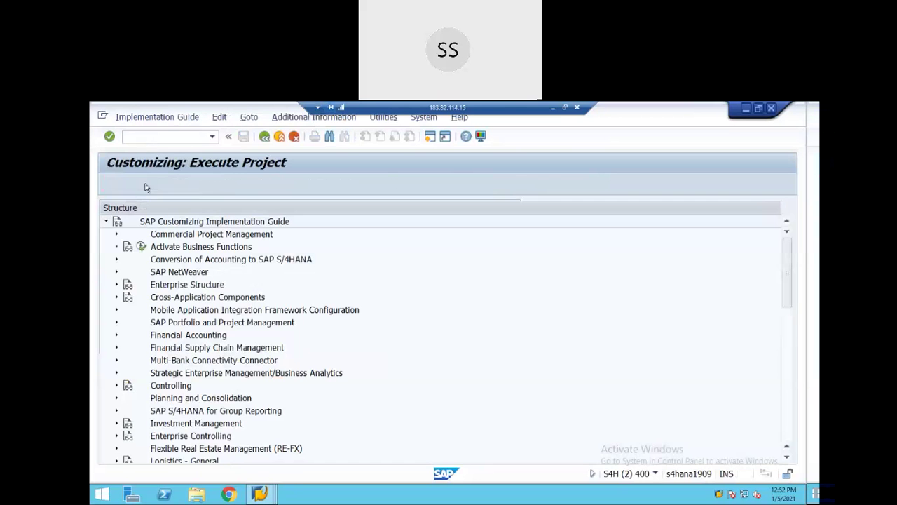
- Open Define Warehouse Process Type under SCM Extended Warehouse Management, Extended Warehouse Management, Cross-Process Settings, Warehouse Task
{"action": "scroll", "coordinate": [575, 309], "scroll_direction": "down", "scroll_amount": 6}
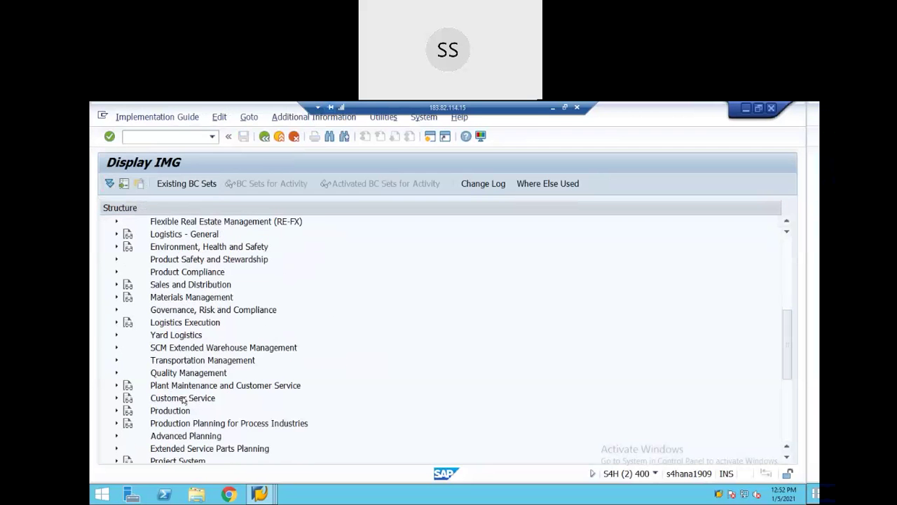
{"action": "left_click", "coordinate": [117, 347]}
{"action": "left_click", "coordinate": [127, 360]}
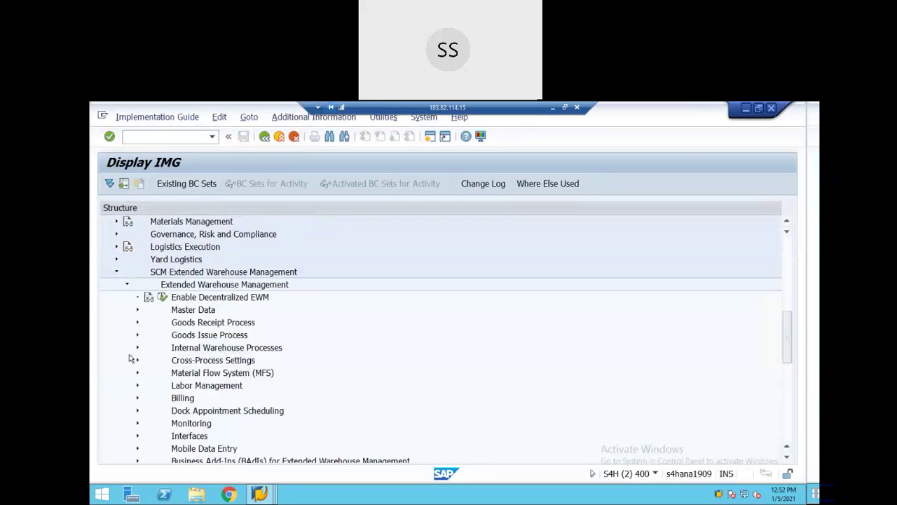
{"action": "scroll", "coordinate": [164, 351], "scroll_direction": "down", "scroll_amount": 1}
{"action": "scroll", "coordinate": [174, 287], "scroll_direction": "up", "scroll_amount": 1}
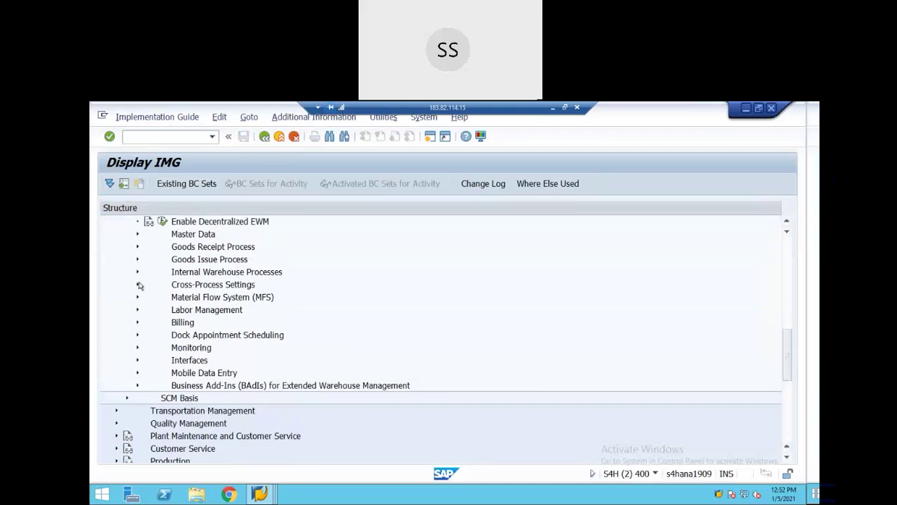
{"action": "left_click", "coordinate": [137, 286]}
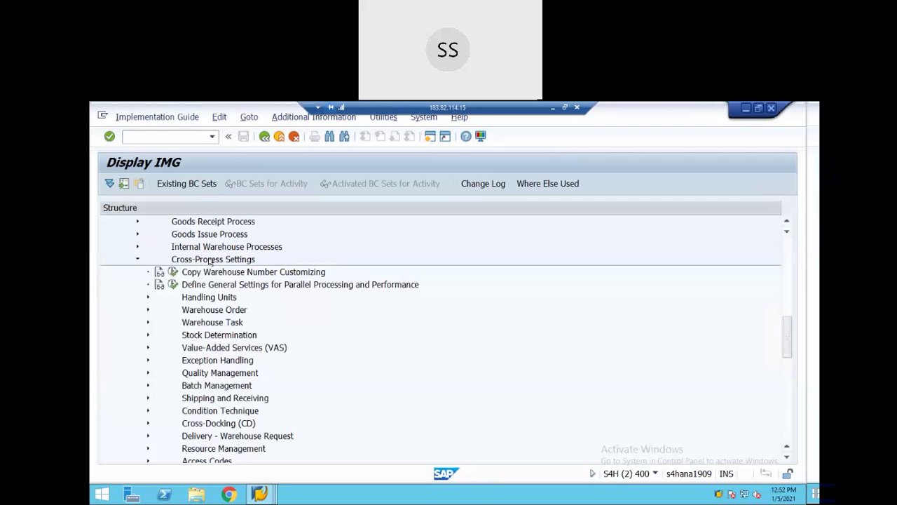
{"action": "left_click", "coordinate": [147, 322]}
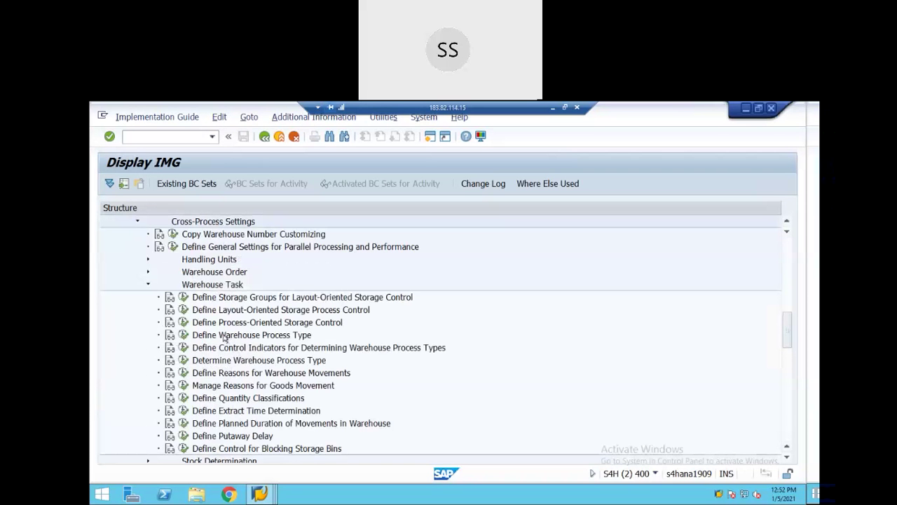
{"action": "left_click", "coordinate": [183, 335]}
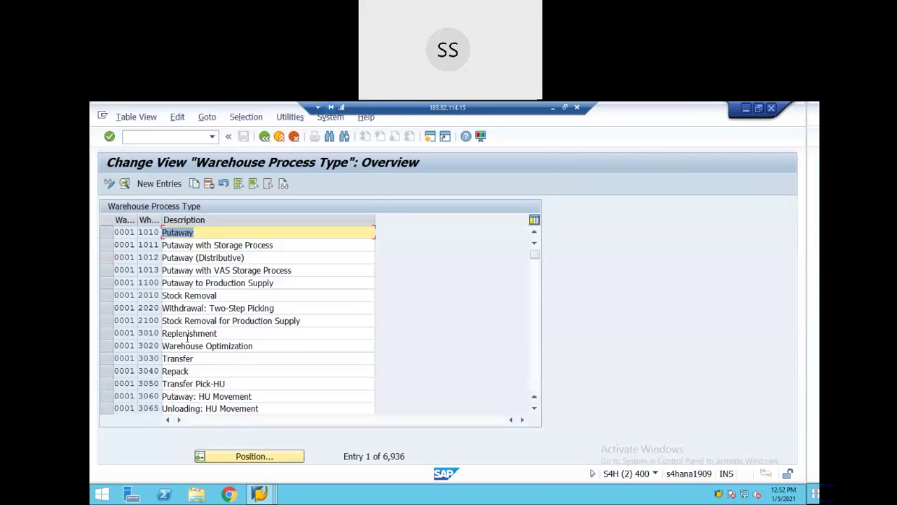
- Position the list at warehouse ASP1, process type 1010, and open the details of that Putaway entry
{"action": "left_click", "coordinate": [256, 456]}
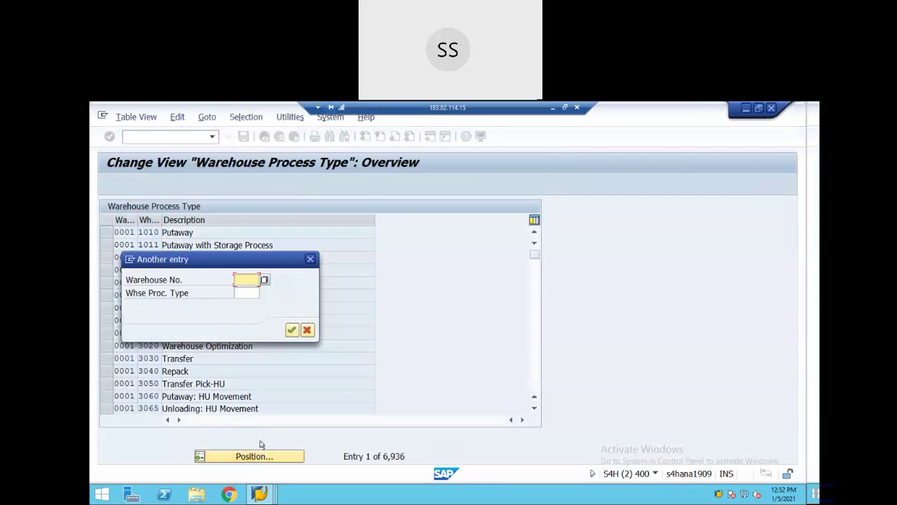
{"action": "type", "text": "asp"}
{"action": "left_click", "coordinate": [247, 290]}
{"action": "left_click", "coordinate": [242, 292]}
{"action": "type", "text": "1010"}
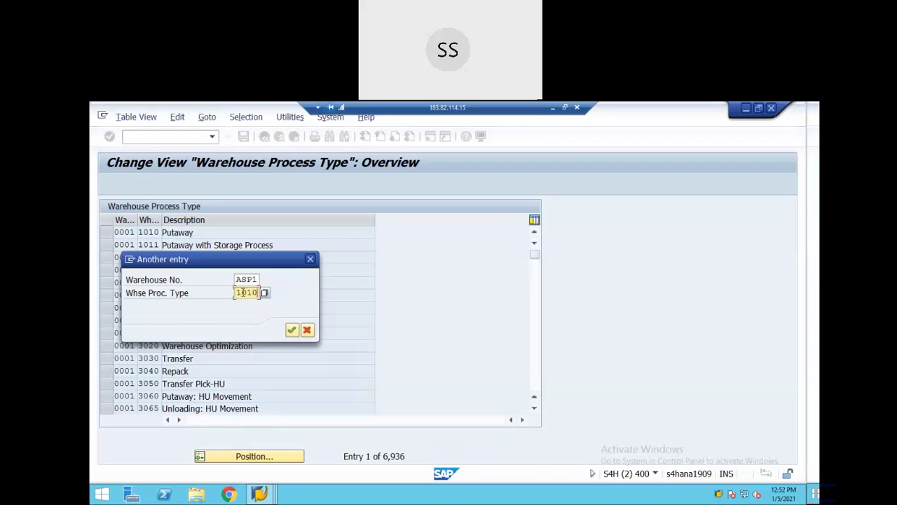
{"action": "key", "text": "Return"}
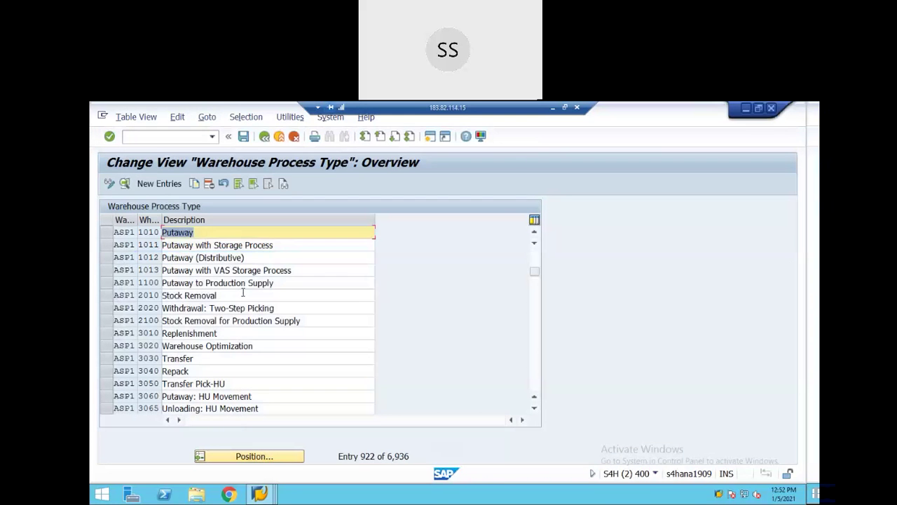
{"action": "left_click", "coordinate": [149, 232]}
{"action": "double_click", "coordinate": [148, 232]}
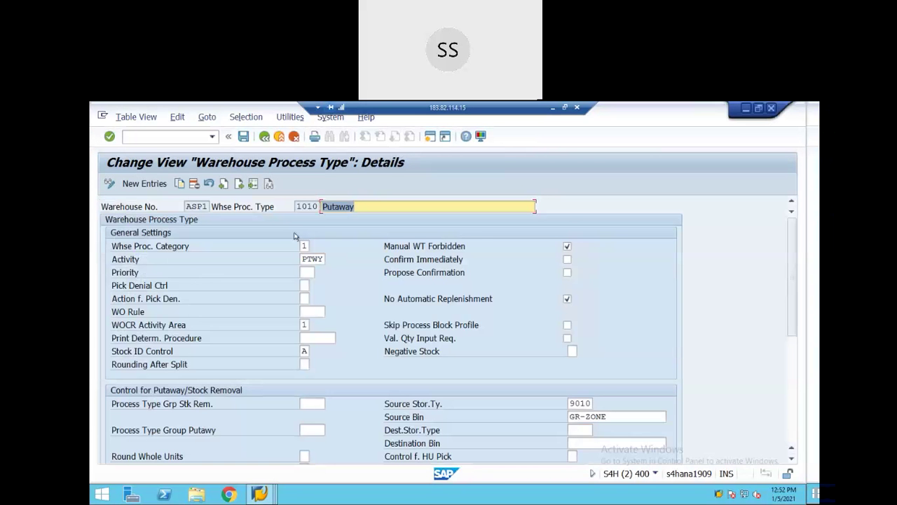
- Review the possible warehouse process categories for process type 1010 and close the value list without changing the category
{"action": "left_click", "coordinate": [308, 206]}
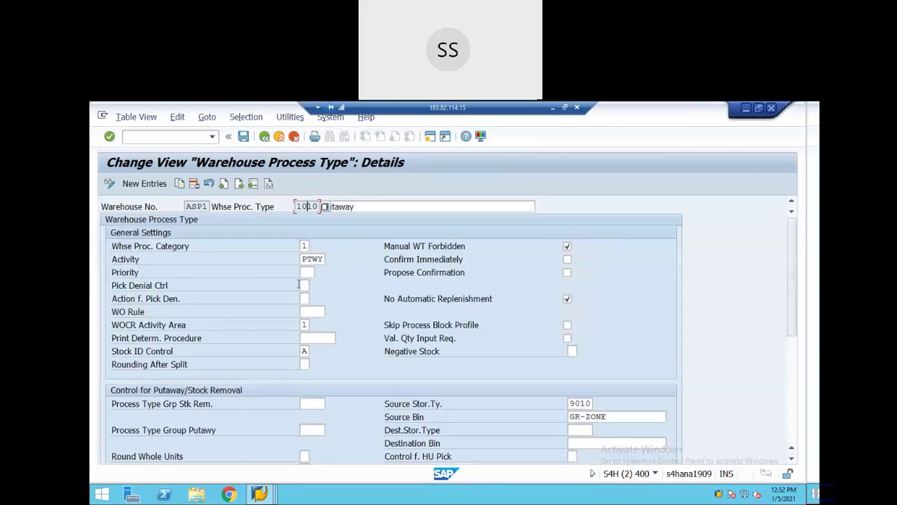
{"action": "left_click", "coordinate": [305, 245]}
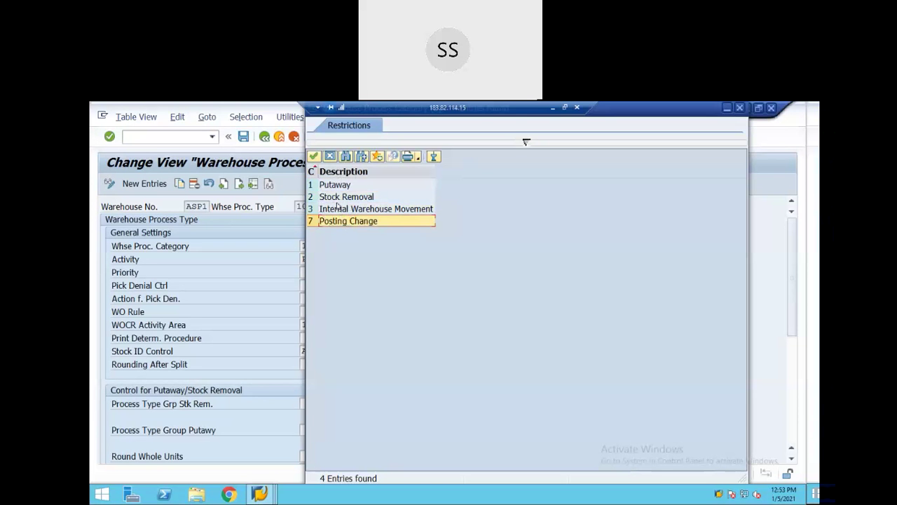
{"action": "left_click", "coordinate": [330, 157]}
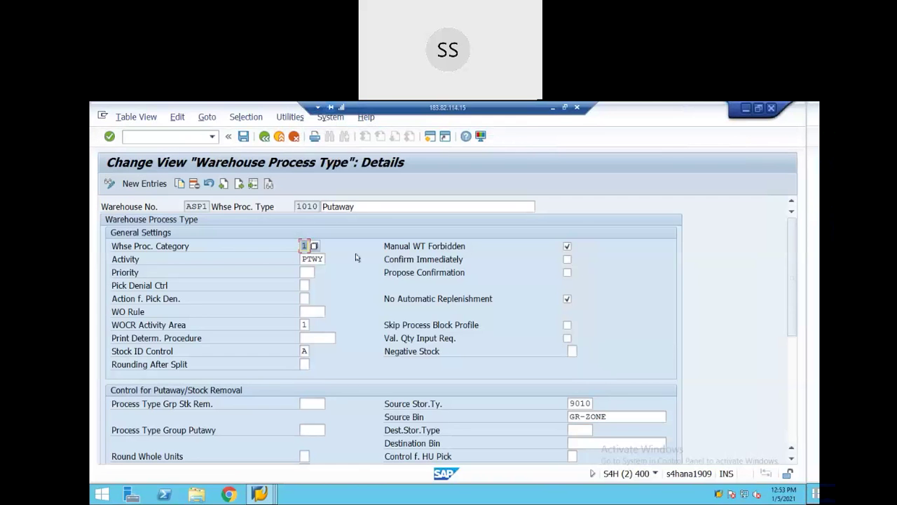
{"action": "left_click", "coordinate": [359, 208]}
{"action": "left_click", "coordinate": [308, 246]}
- Examine the activities available for warehouse ASP1, including internal movement, physical inventory, replenishment and posting change, without changing the assigned activity
{"action": "left_click", "coordinate": [320, 259]}
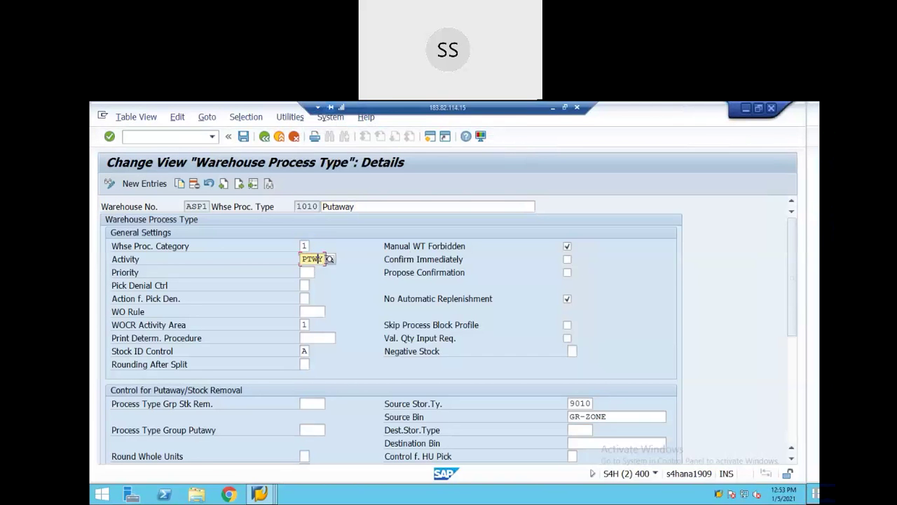
{"action": "left_click", "coordinate": [331, 260]}
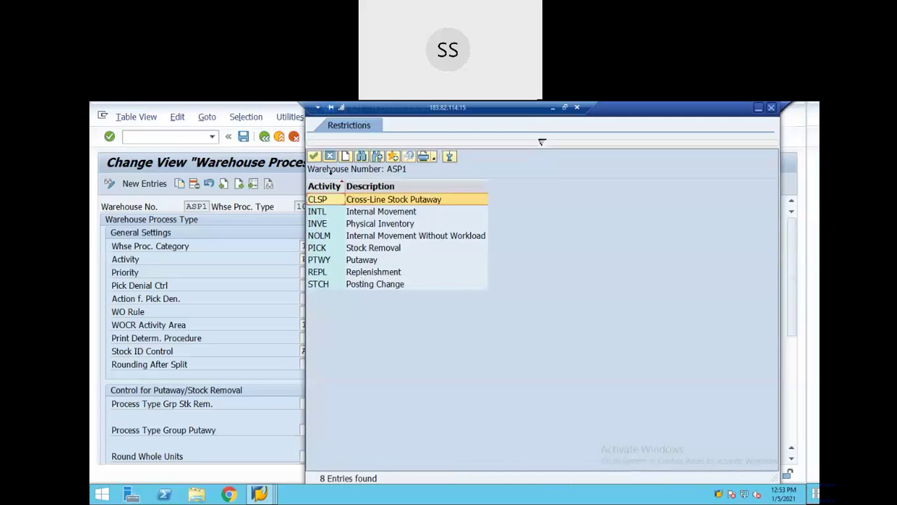
{"action": "left_click", "coordinate": [330, 157]}
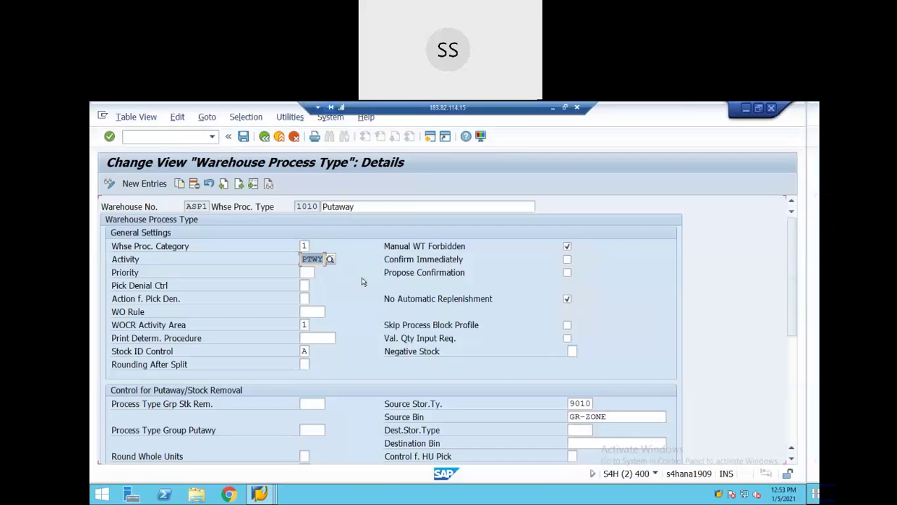
{"action": "left_click", "coordinate": [329, 260]}
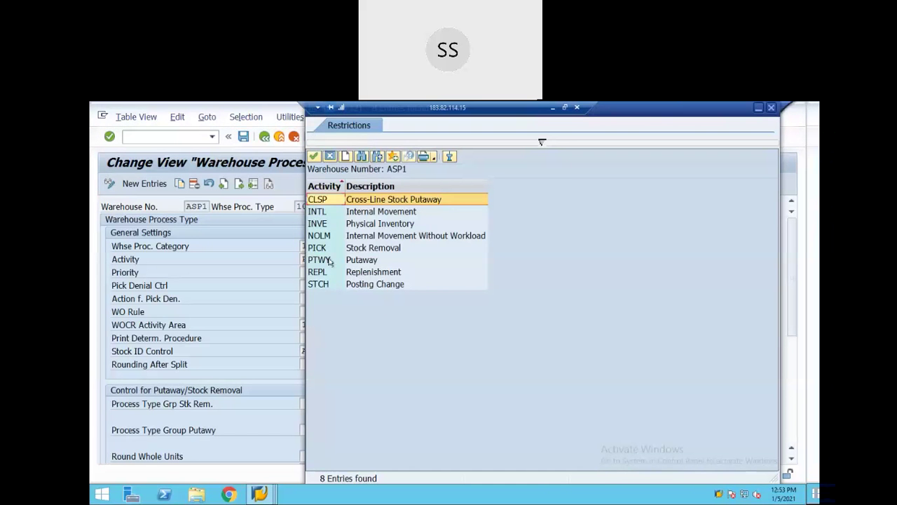
{"action": "left_click", "coordinate": [328, 214]}
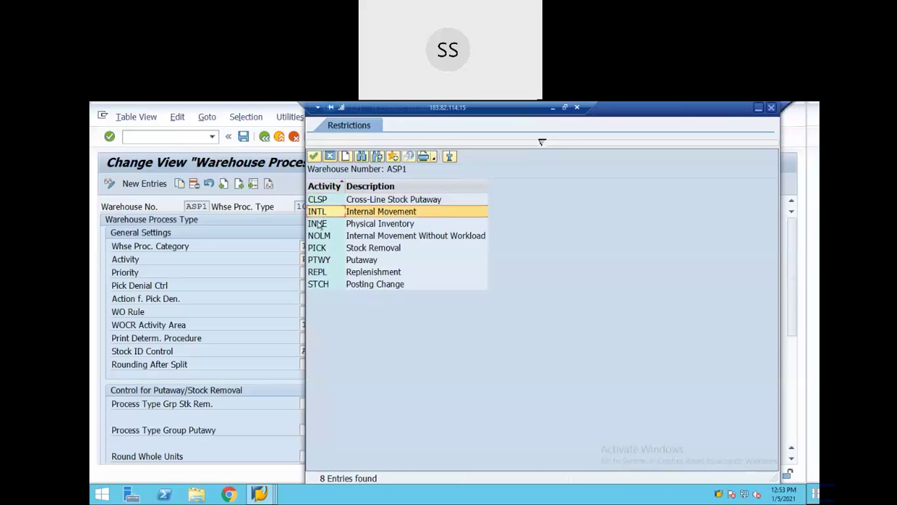
{"action": "left_click", "coordinate": [320, 224]}
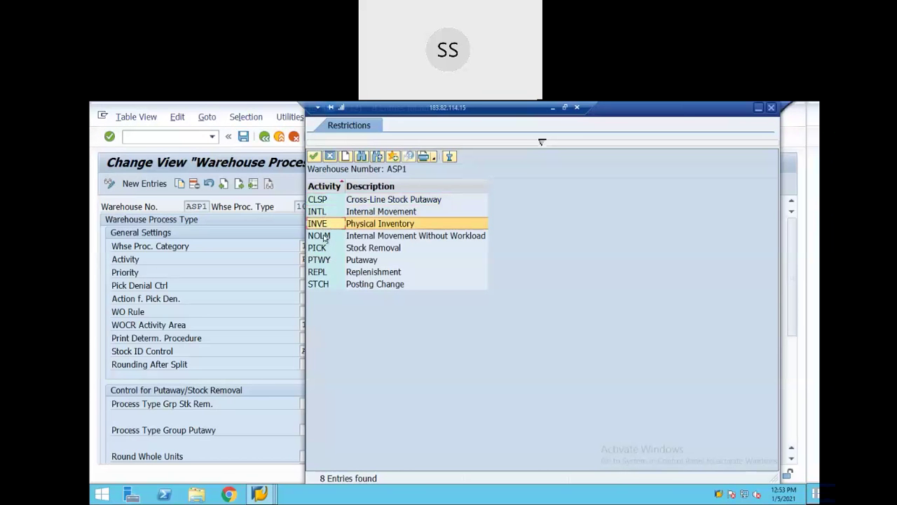
{"action": "left_click", "coordinate": [326, 272]}
{"action": "left_click", "coordinate": [327, 285]}
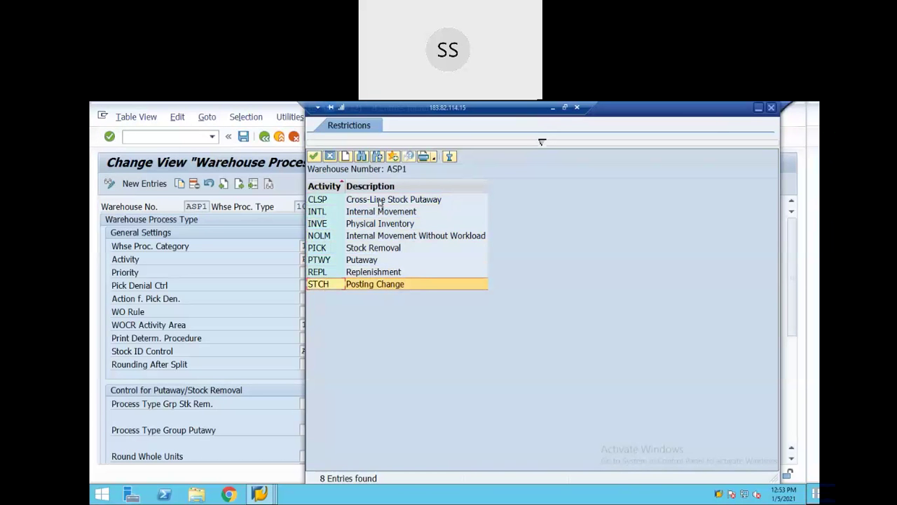
{"action": "left_click", "coordinate": [330, 156]}
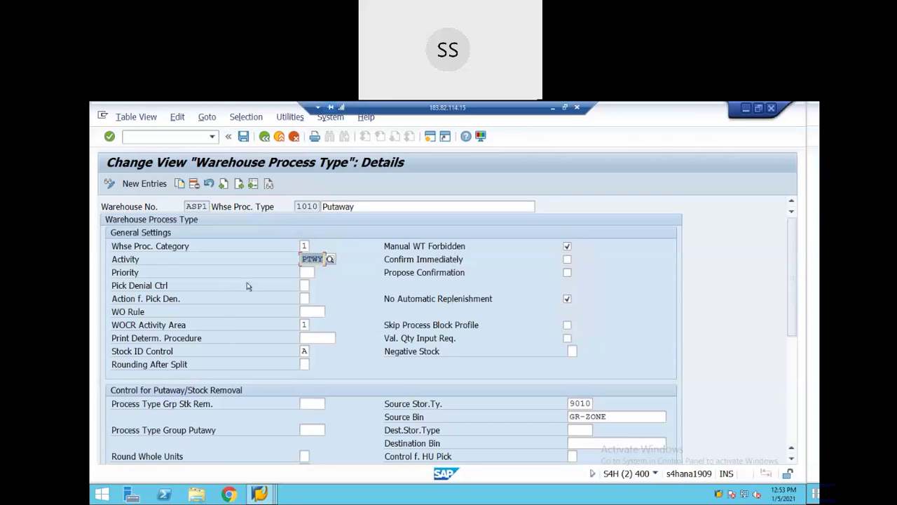
- Choose PTWY (Putaway) from the available values as the activity of process type 1010
{"action": "scroll", "coordinate": [246, 286], "scroll_direction": "down", "scroll_amount": 2}
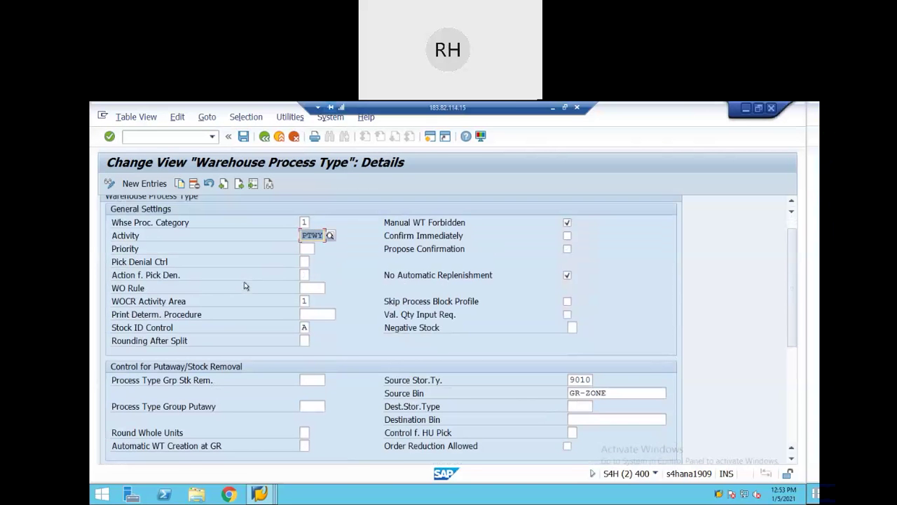
{"action": "scroll", "coordinate": [246, 286], "scroll_direction": "up", "scroll_amount": 1}
{"action": "left_click", "coordinate": [331, 251]}
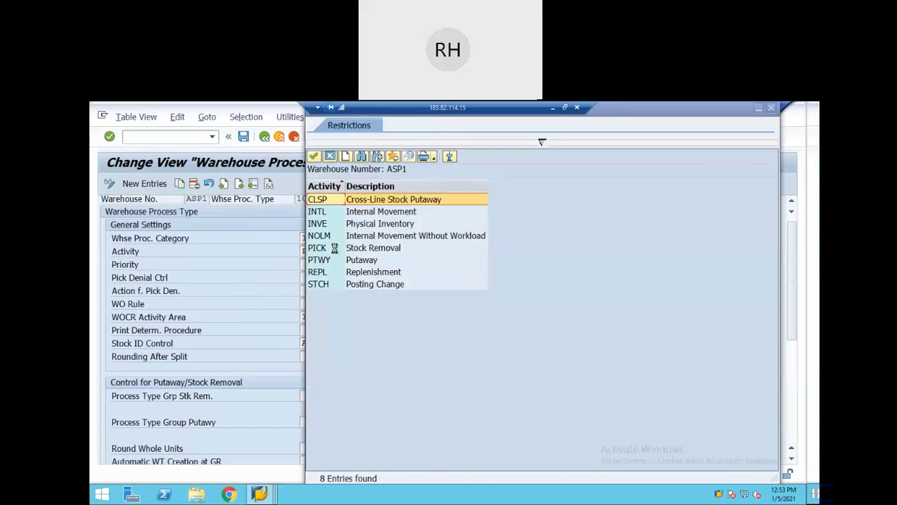
{"action": "left_click", "coordinate": [321, 260]}
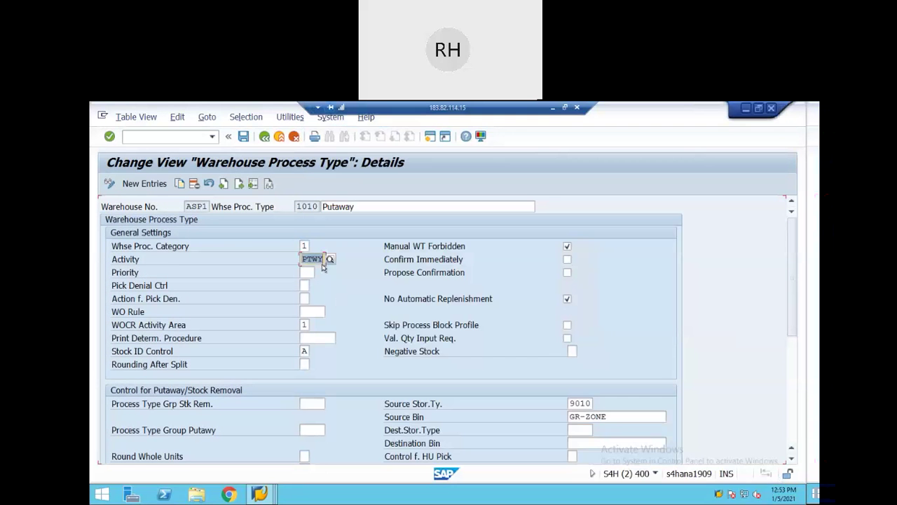
- Look up the Stock Removal category among the warehouse process categories and close the list without selecting it
{"action": "left_click", "coordinate": [305, 246]}
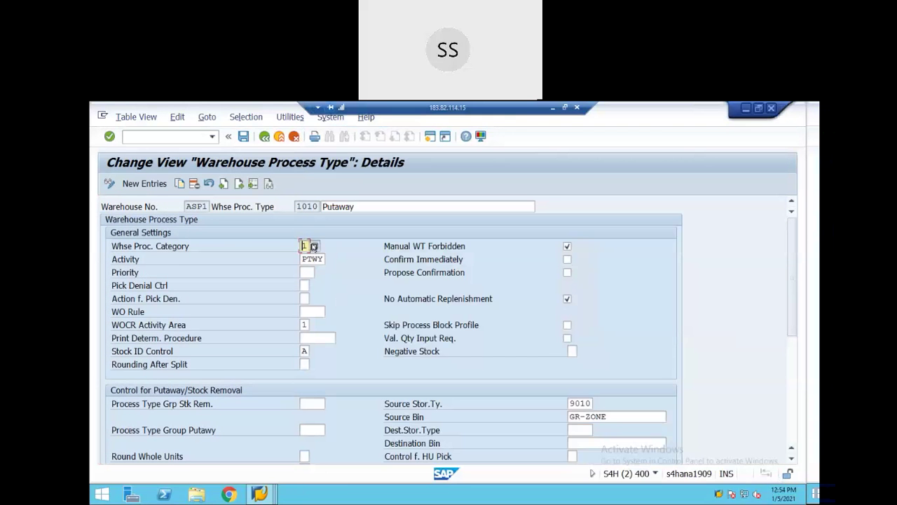
{"action": "left_click", "coordinate": [314, 246]}
{"action": "key", "text": "Down"}
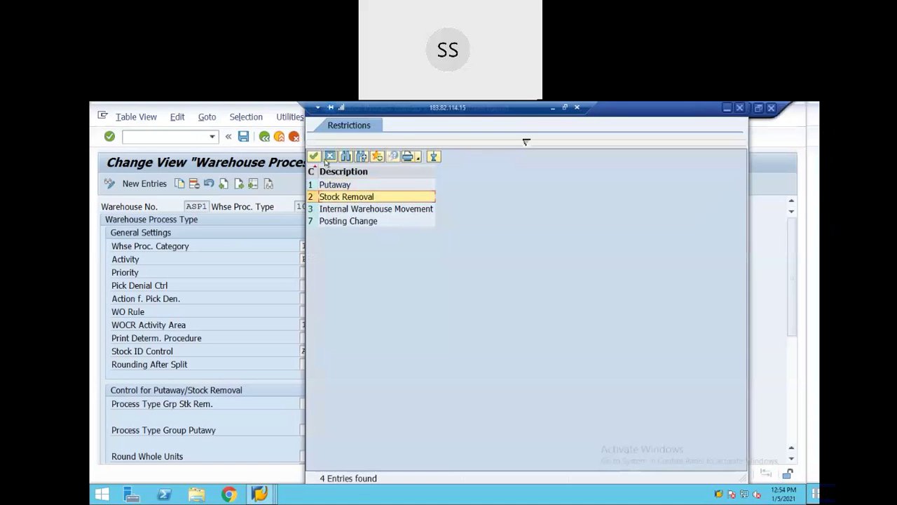
{"action": "left_click", "coordinate": [329, 155]}
- Look up the PICK (Stock Removal) activity among the possible activities, keep PTWY and return to the process category
{"action": "left_click", "coordinate": [327, 259]}
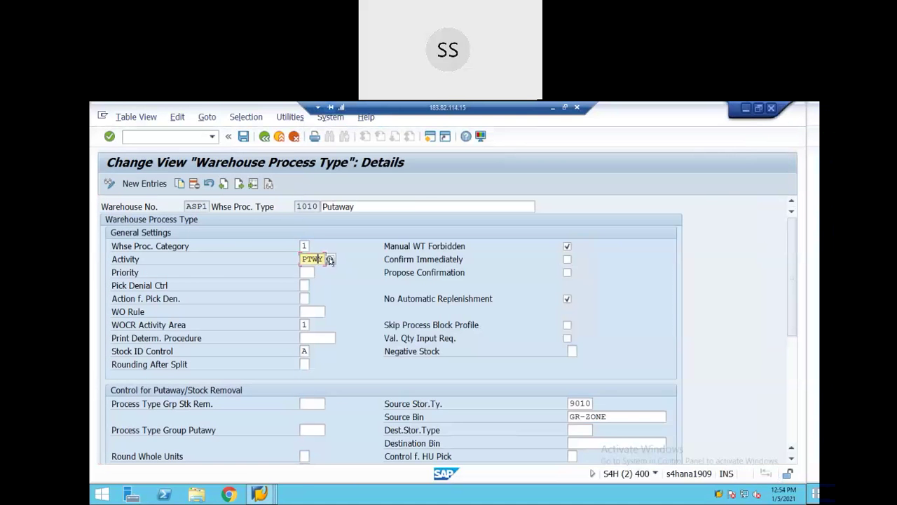
{"action": "left_click", "coordinate": [329, 259]}
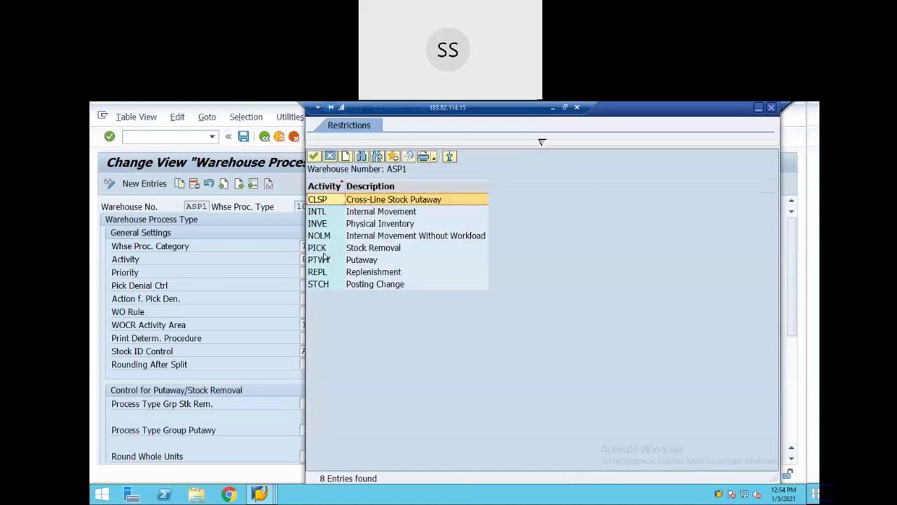
{"action": "left_click", "coordinate": [322, 249]}
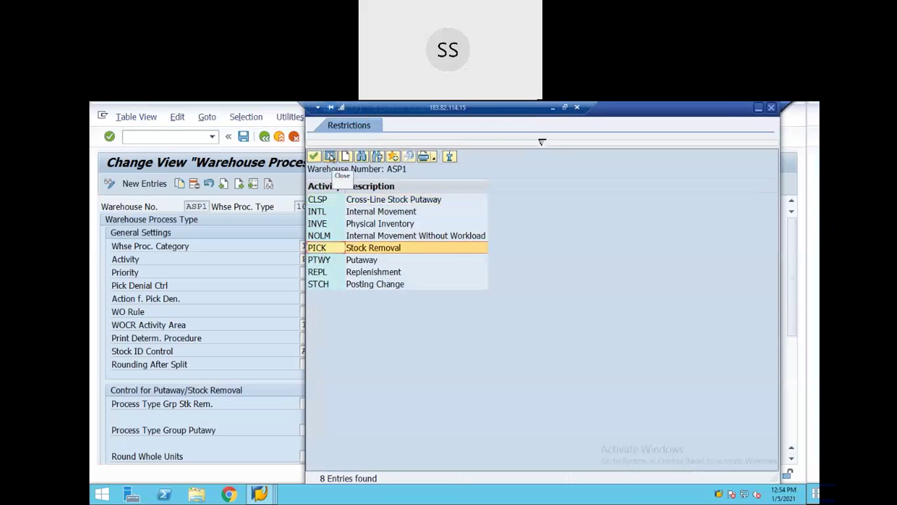
{"action": "left_click", "coordinate": [330, 156]}
{"action": "left_click", "coordinate": [307, 246]}
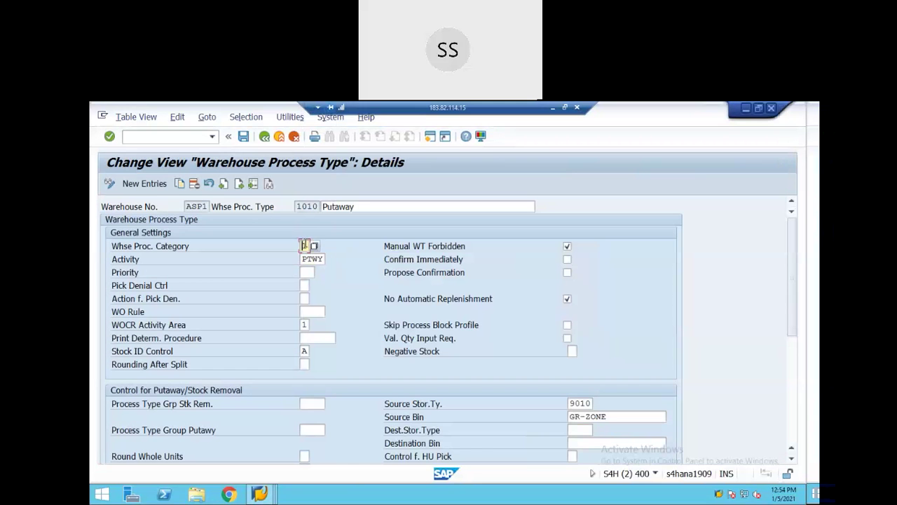
- Examine the warehouse process category, the activity and the warehouse order rule in the general settings of process type 1010
{"action": "left_click", "coordinate": [312, 259]}
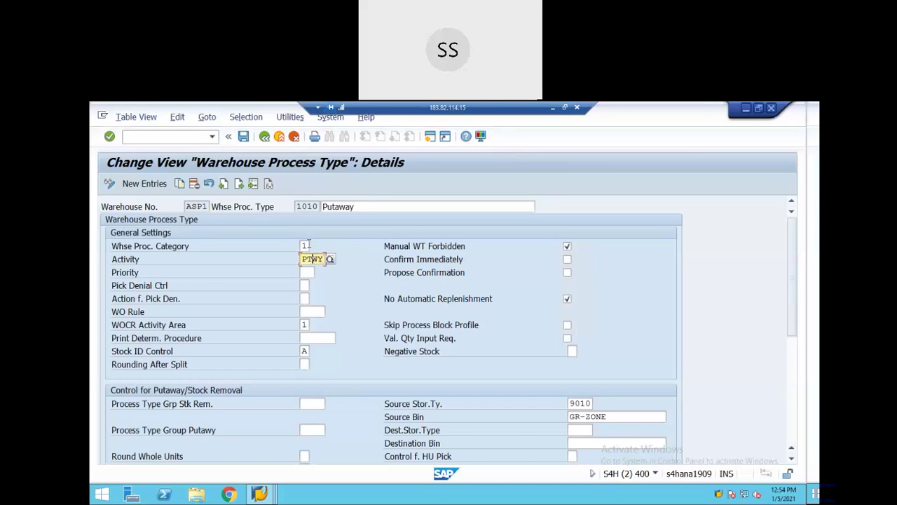
{"action": "left_click", "coordinate": [305, 246]}
{"action": "left_click", "coordinate": [317, 259]}
{"action": "left_click", "coordinate": [305, 246]}
{"action": "left_click", "coordinate": [312, 257]}
{"action": "scroll", "coordinate": [357, 267], "scroll_direction": "down", "scroll_amount": 1}
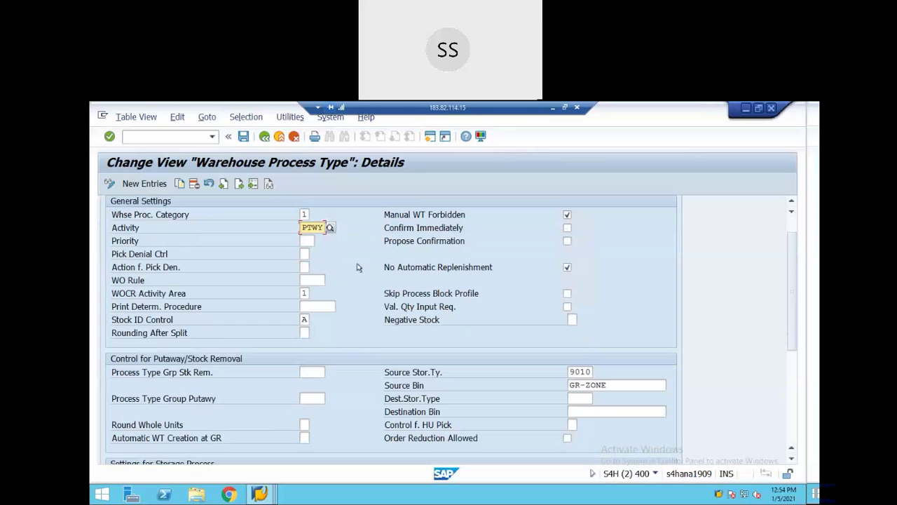
{"action": "scroll", "coordinate": [356, 264], "scroll_direction": "up", "scroll_amount": 1}
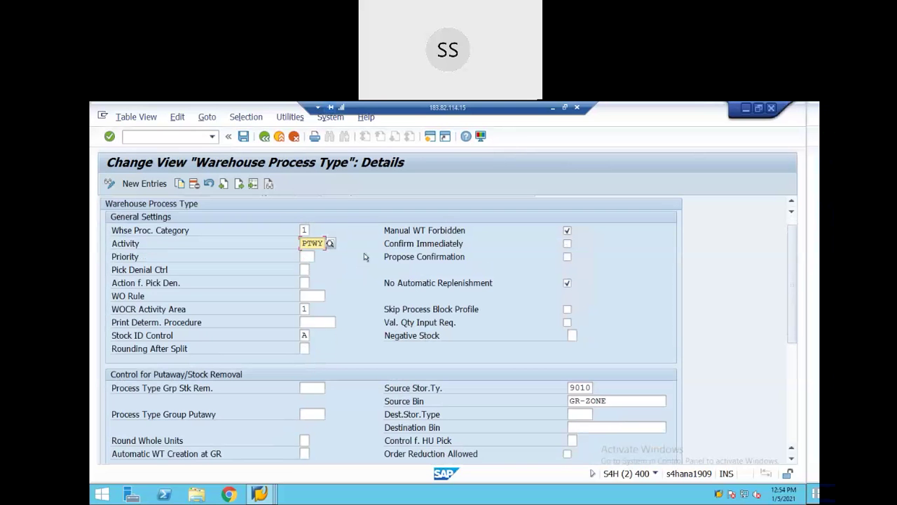
{"action": "left_click", "coordinate": [314, 296]}
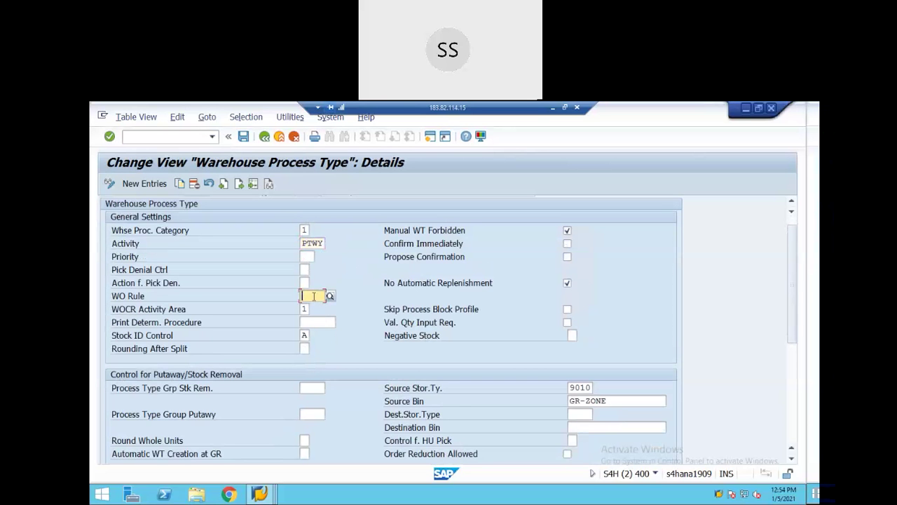
{"action": "scroll", "coordinate": [313, 296], "scroll_direction": "up", "scroll_amount": 1}
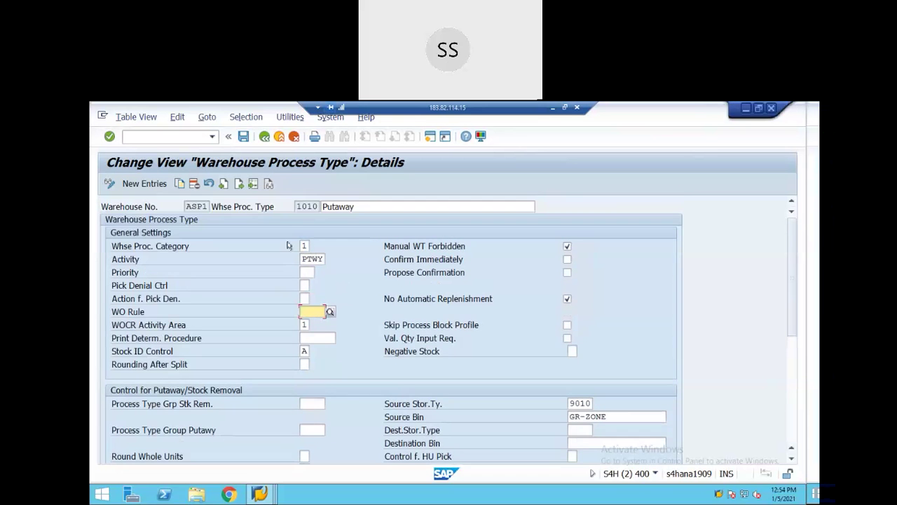
{"action": "scroll", "coordinate": [313, 296], "scroll_direction": "down", "scroll_amount": 2}
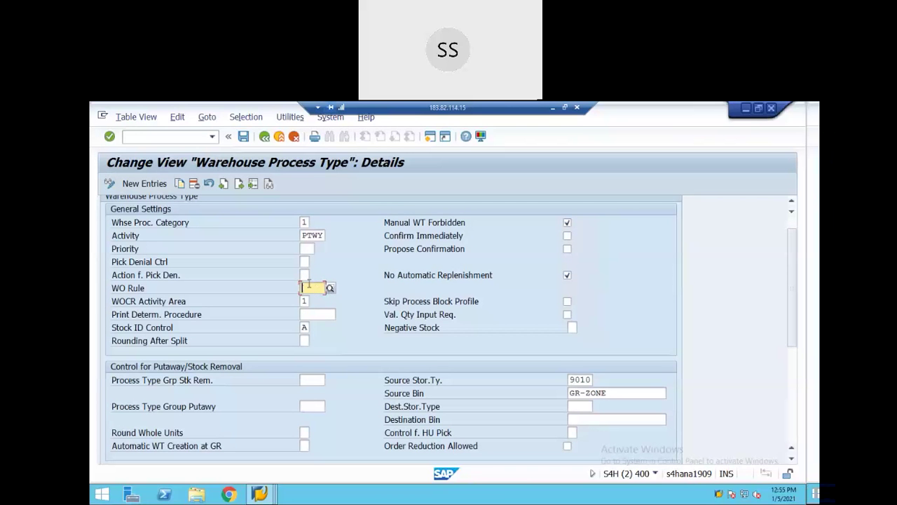
{"action": "scroll", "coordinate": [522, 313], "scroll_direction": "down", "scroll_amount": 5}
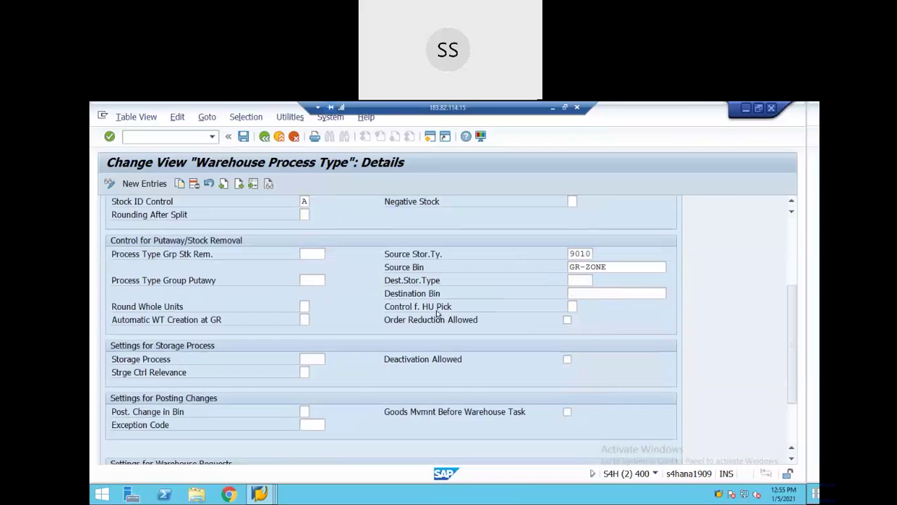
- Examine the source storage type and source bin in the putaway/stock removal control settings of process type 1010
{"action": "left_click", "coordinate": [580, 254]}
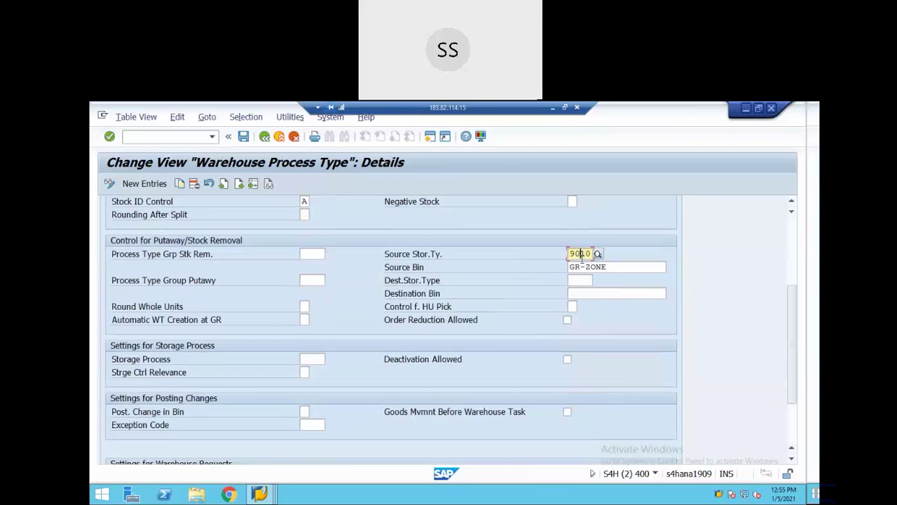
{"action": "left_click", "coordinate": [614, 266]}
{"action": "left_click_drag", "start_coordinate": [614, 267], "coordinate": [565, 270]}
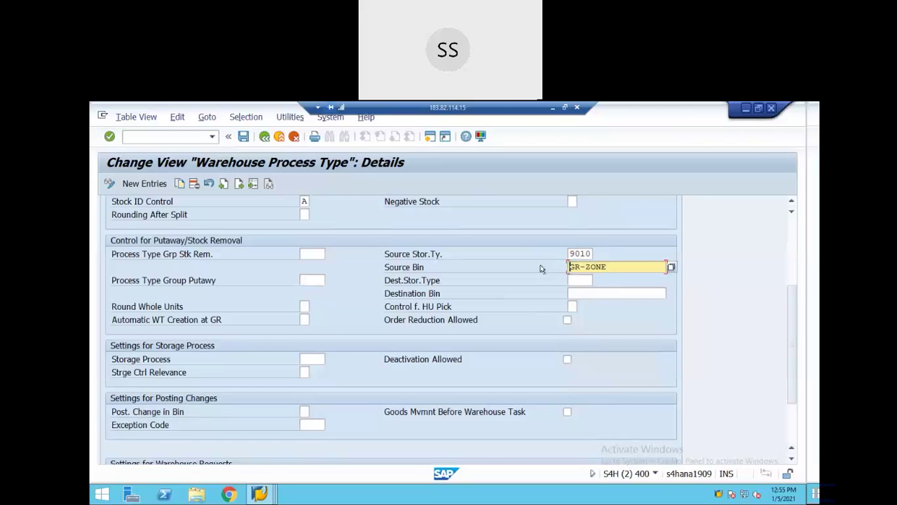
{"action": "left_click", "coordinate": [614, 267]}
{"action": "left_click_drag", "start_coordinate": [614, 266], "coordinate": [565, 254]}
{"action": "left_click", "coordinate": [536, 306]}
{"action": "scroll", "coordinate": [536, 293], "scroll_direction": "up", "scroll_amount": 4}
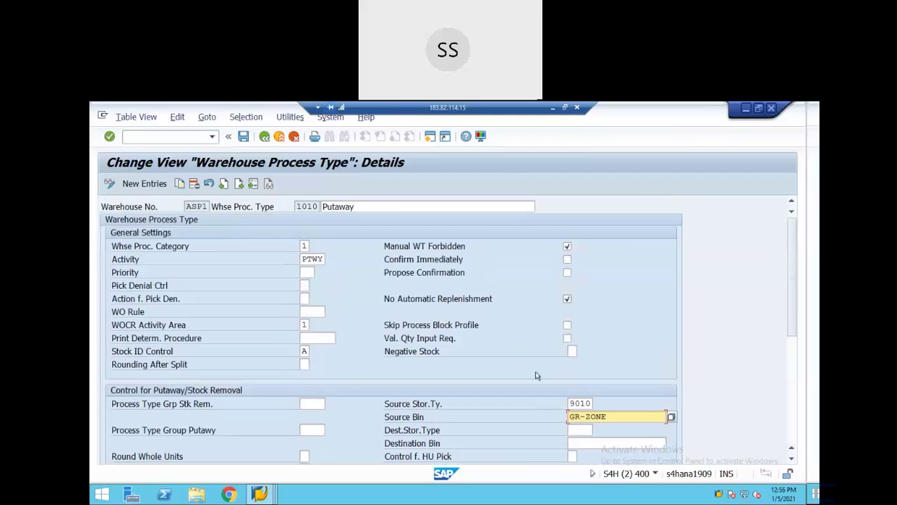
{"action": "scroll", "coordinate": [628, 419], "scroll_direction": "down", "scroll_amount": 2}
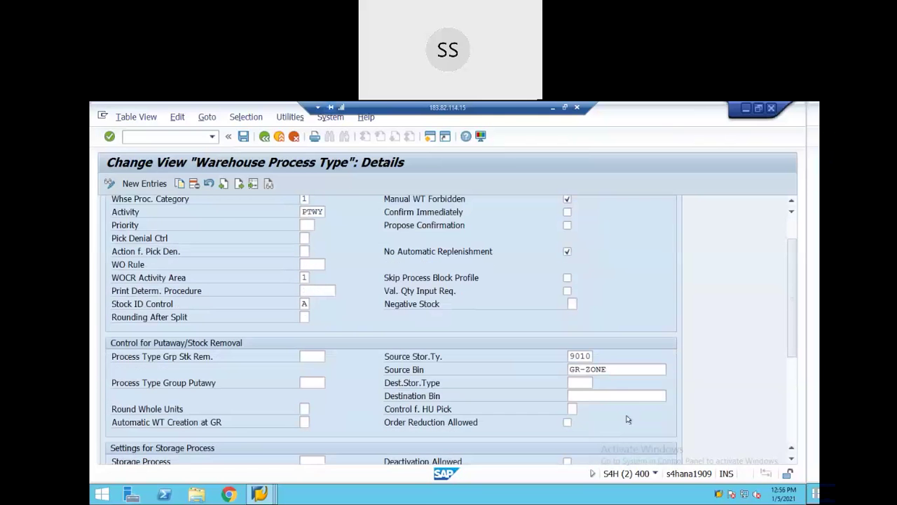
{"action": "left_click", "coordinate": [612, 369]}
{"action": "left_click", "coordinate": [565, 370]}
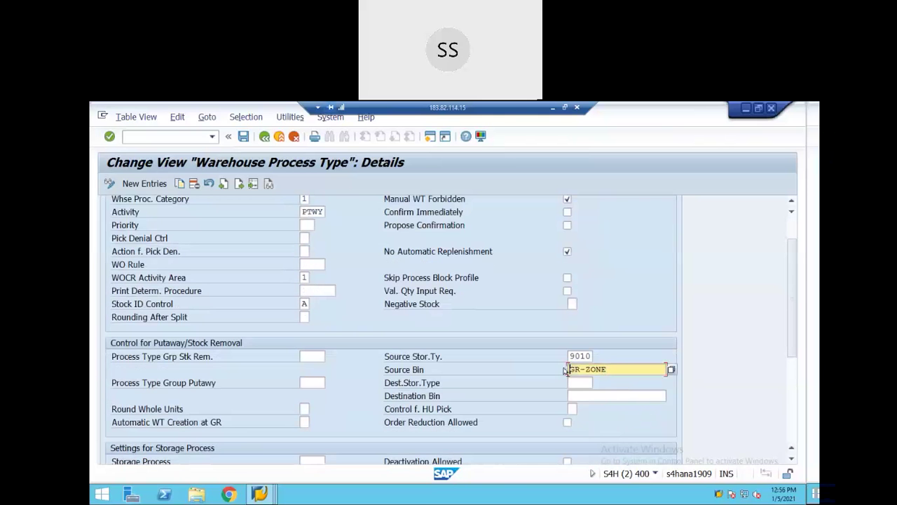
{"action": "scroll", "coordinate": [515, 357], "scroll_direction": "down", "scroll_amount": 4}
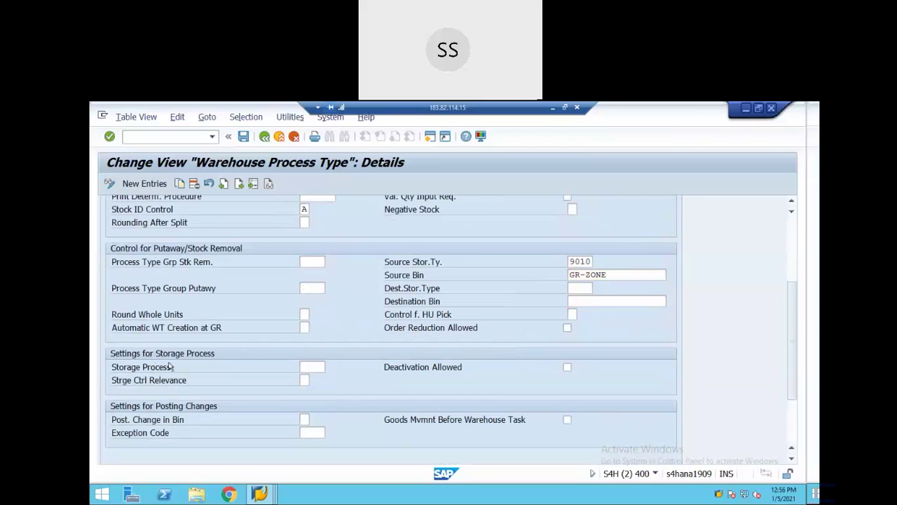
- Check the storage process setting of process type 1010 and return to the overview of warehouse process types
{"action": "left_click", "coordinate": [311, 367]}
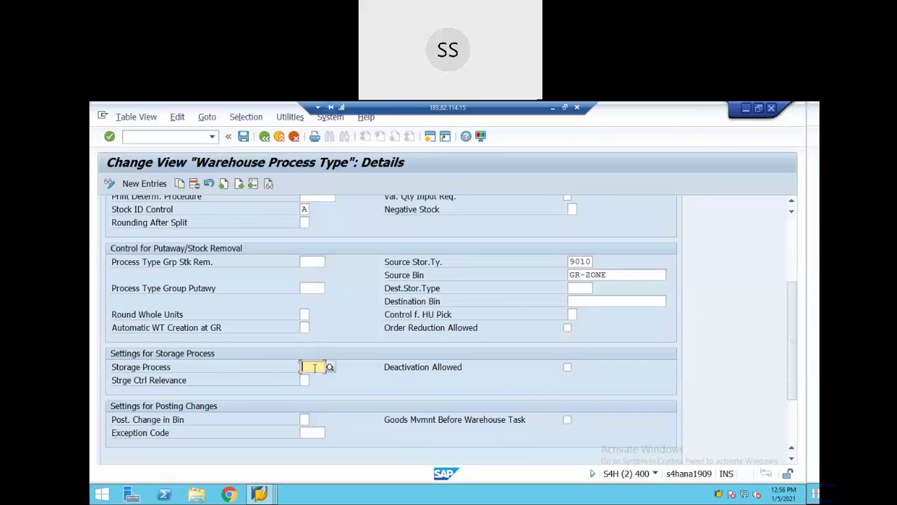
{"action": "scroll", "coordinate": [333, 322], "scroll_direction": "up", "scroll_amount": 4}
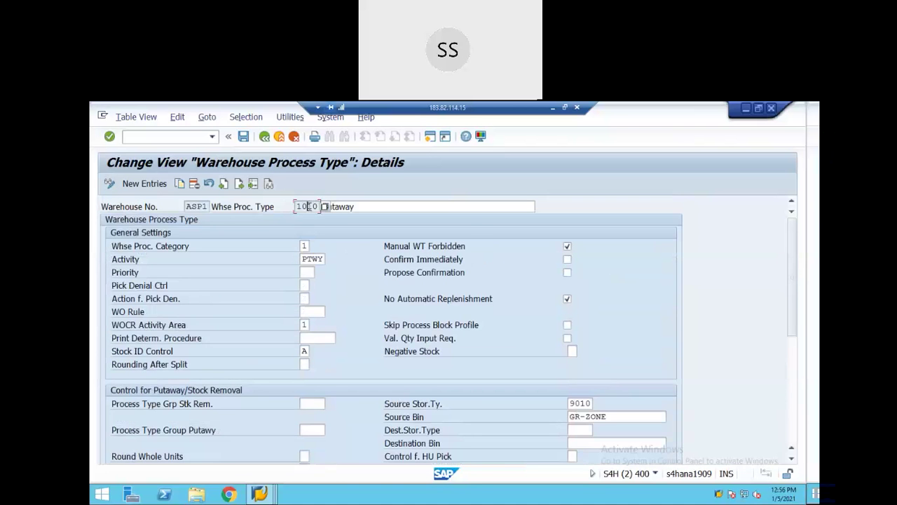
{"action": "scroll", "coordinate": [353, 338], "scroll_direction": "down", "scroll_amount": 5}
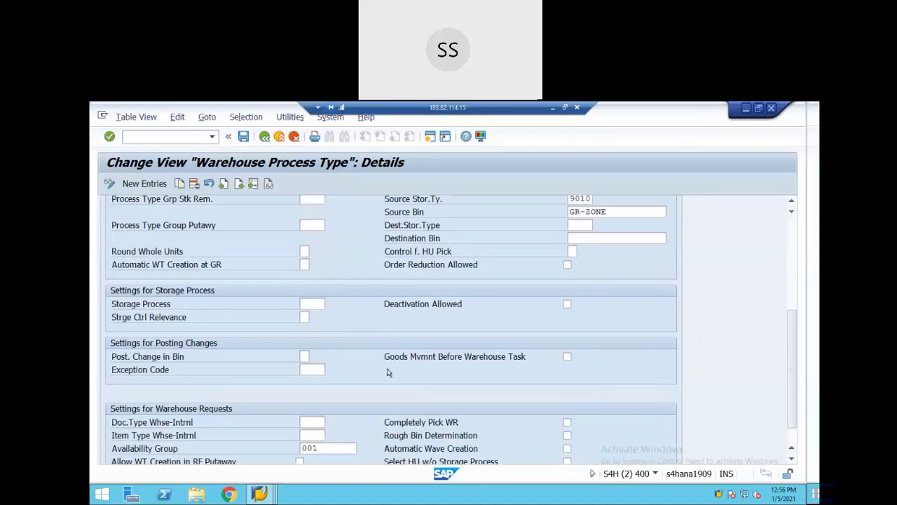
{"action": "scroll", "coordinate": [368, 357], "scroll_direction": "up", "scroll_amount": 5}
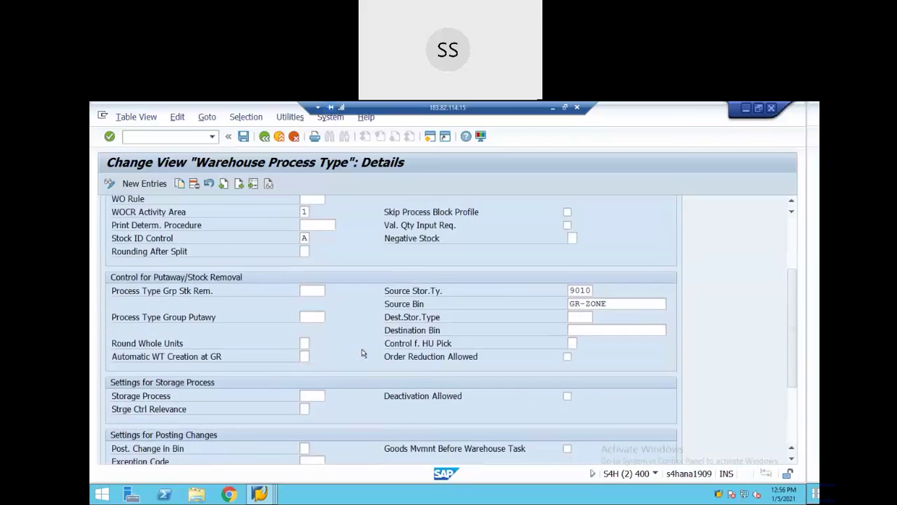
{"action": "scroll", "coordinate": [363, 349], "scroll_direction": "up", "scroll_amount": 1}
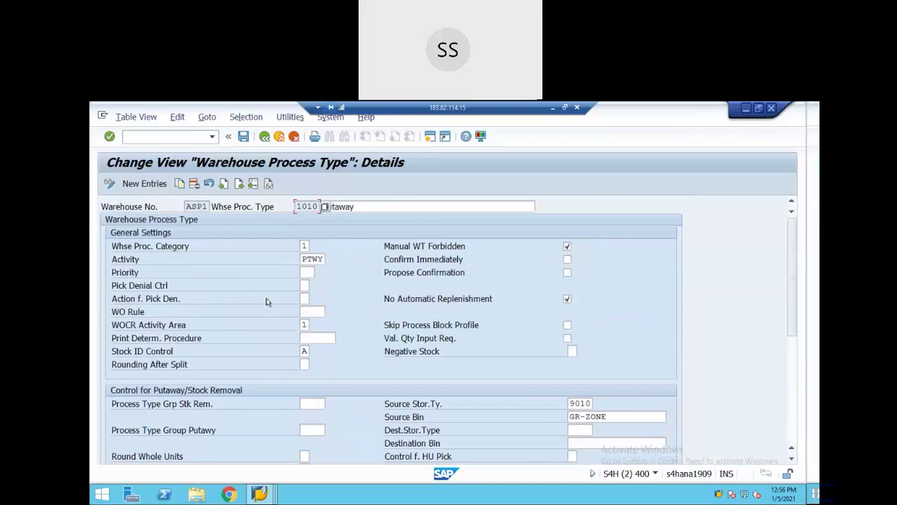
{"action": "left_click", "coordinate": [265, 137]}
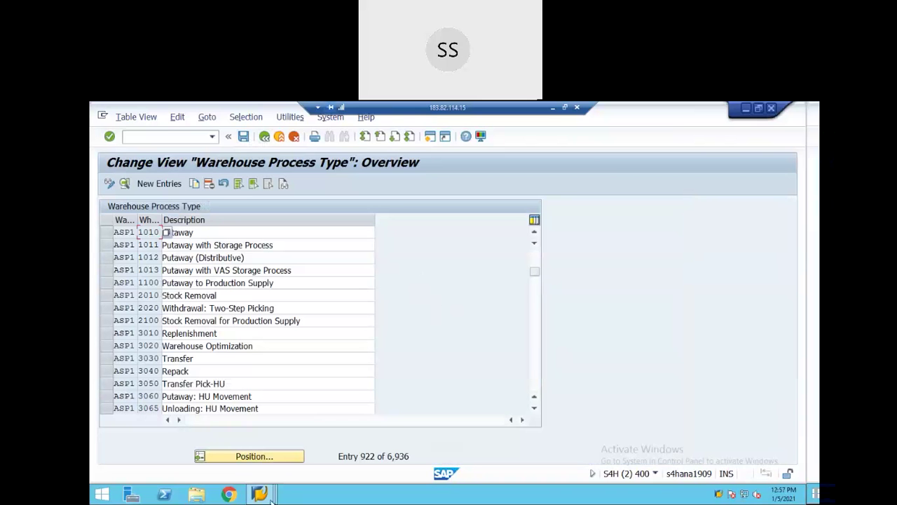
- Switch to the inbound delivery session and start transaction VL31N to create an inbound delivery
{"action": "mouse_move", "coordinate": [265, 494]}
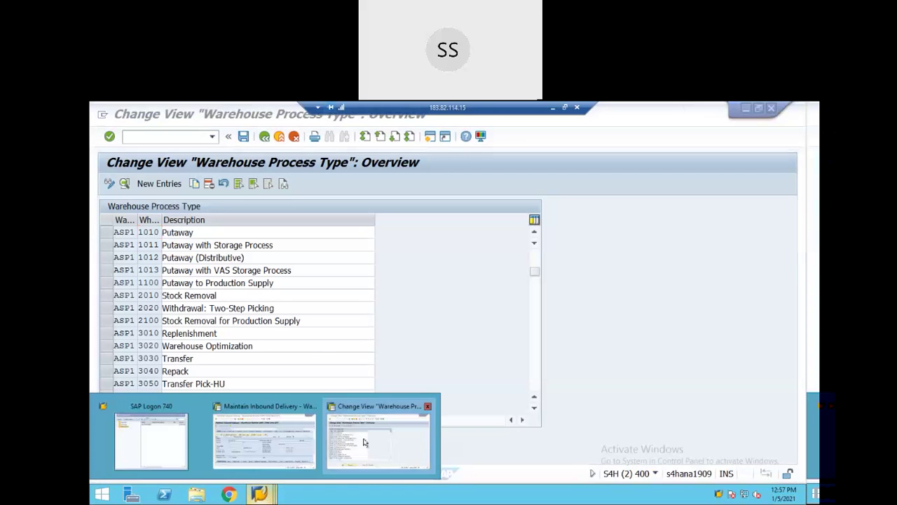
{"action": "left_click", "coordinate": [380, 438]}
{"action": "left_click", "coordinate": [177, 133]}
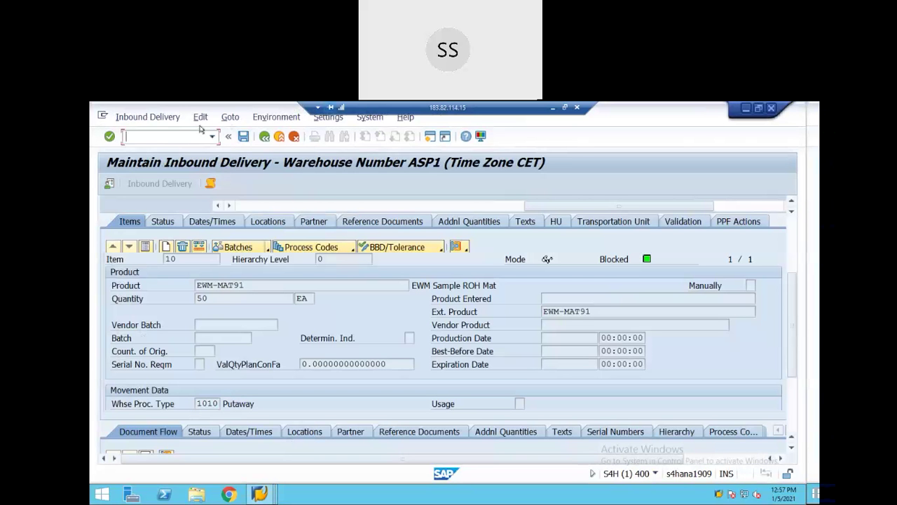
{"action": "type", "text": "/nvl31n"}
{"action": "key", "text": "Return"}
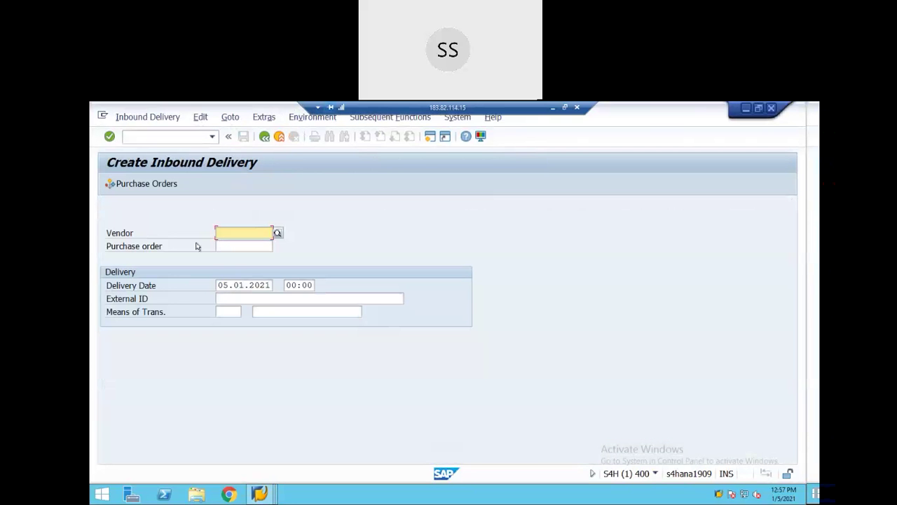
- Create the inbound delivery from the first suggested purchase order with external ID INB-TEST-1004
{"action": "left_click", "coordinate": [231, 246]}
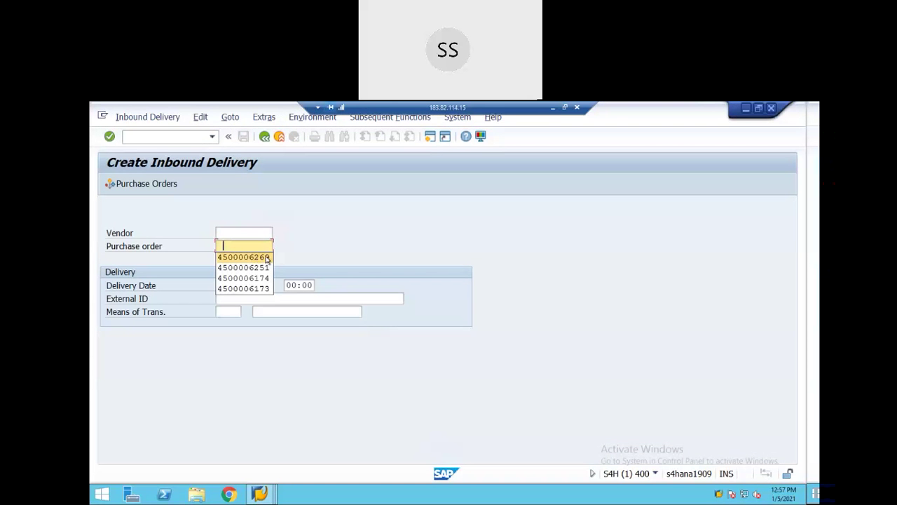
{"action": "left_click", "coordinate": [267, 258]}
{"action": "left_click", "coordinate": [274, 299]}
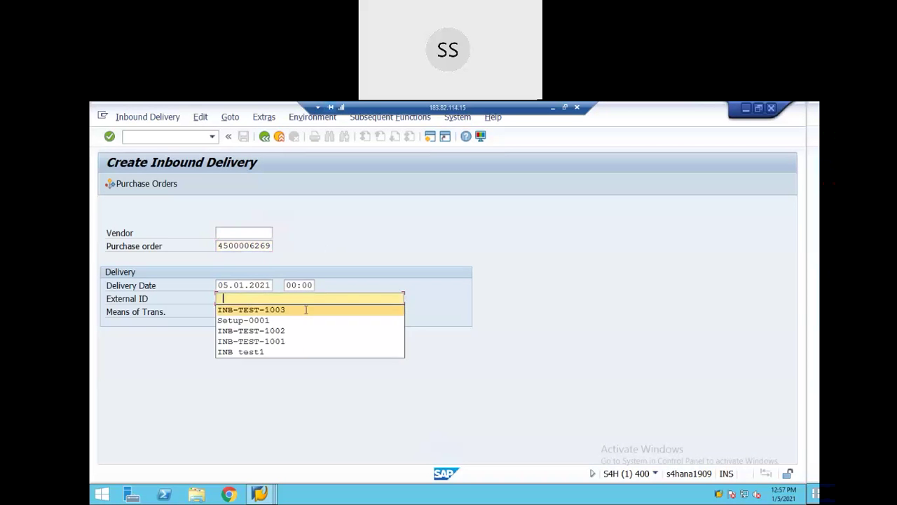
{"action": "left_click", "coordinate": [305, 310]}
{"action": "key", "text": "BackSpace"}
{"action": "type", "text": "4"}
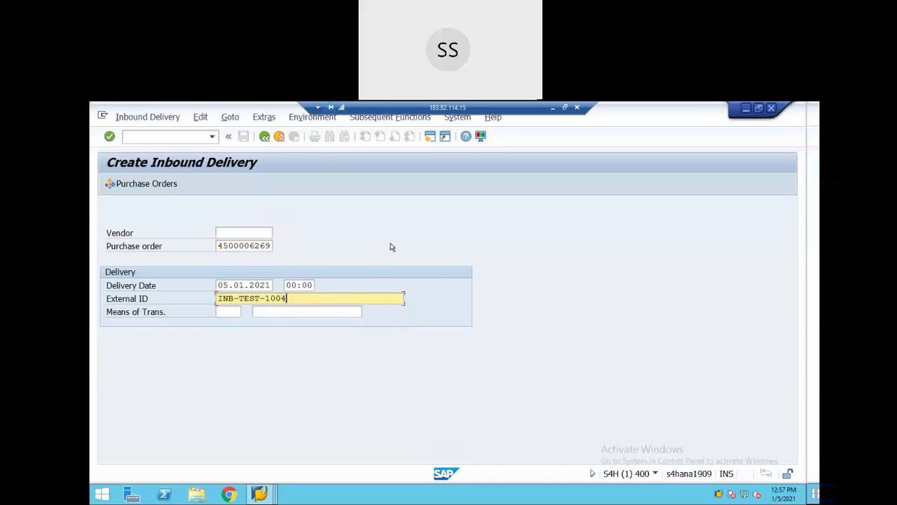
{"action": "key", "text": "Return"}
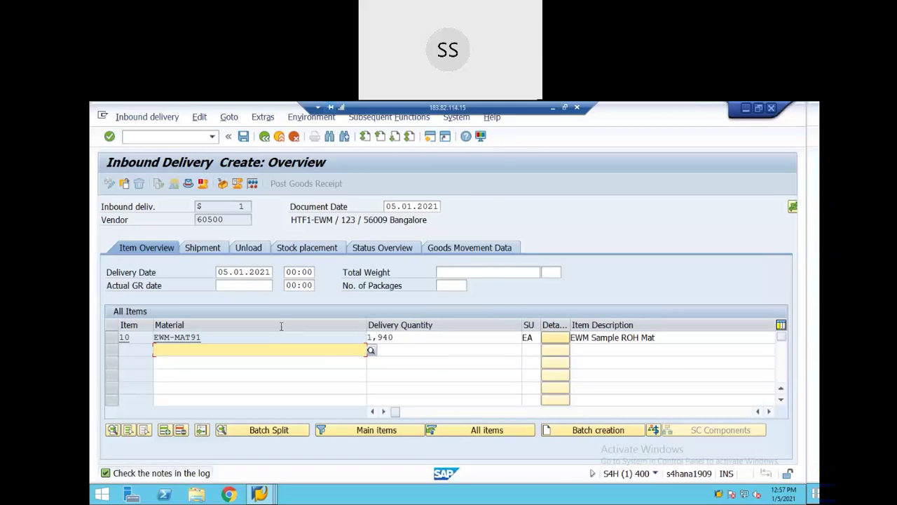
- Set the delivery quantity of item 10, material EWM-MAT91, to 11 EA
{"action": "left_click_drag", "start_coordinate": [415, 337], "coordinate": [382, 339]}
{"action": "key", "text": "Home"}
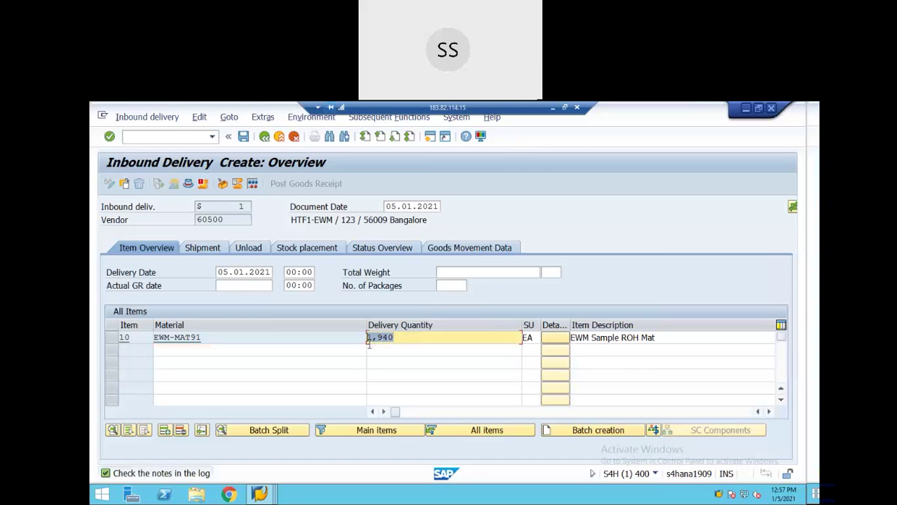
{"action": "type", "text": "11"}
{"action": "left_click", "coordinate": [412, 337]}
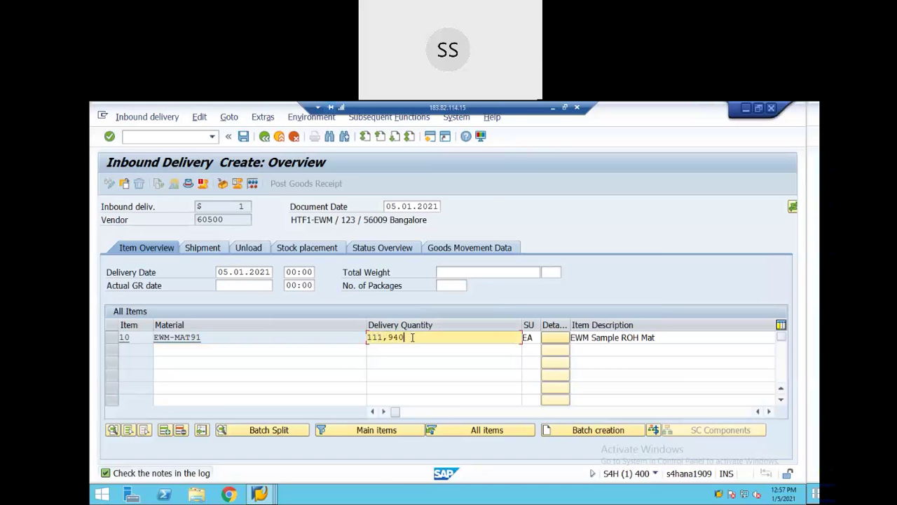
{"action": "key", "text": "BackSpace"}
{"action": "key", "text": "BackSpace"}
{"action": "key", "text": "BackSpace"}
{"action": "key", "text": "BackSpace"}
{"action": "key", "text": "BackSpace"}
{"action": "key", "text": "Return"}
{"action": "key", "text": "Return"}
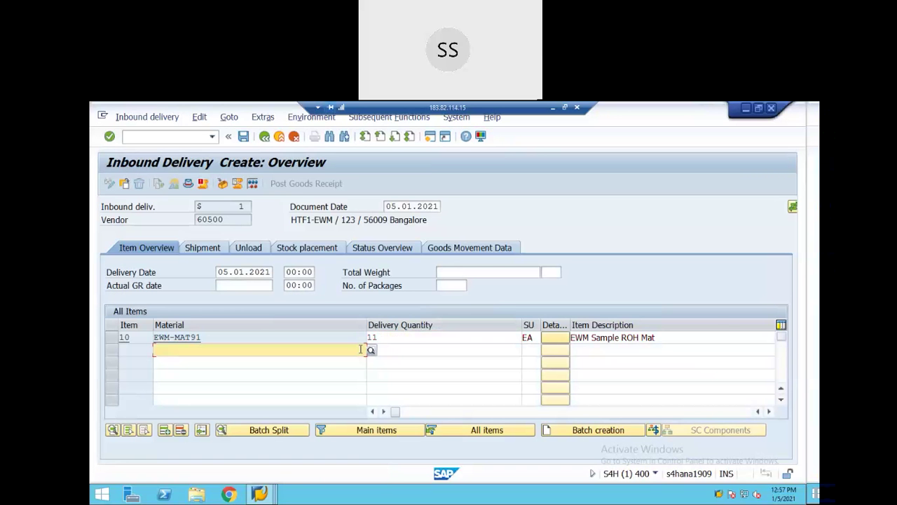
- Check the storage location and warehouse number in the stock placement data and save the inbound delivery
{"action": "left_click", "coordinate": [313, 251]}
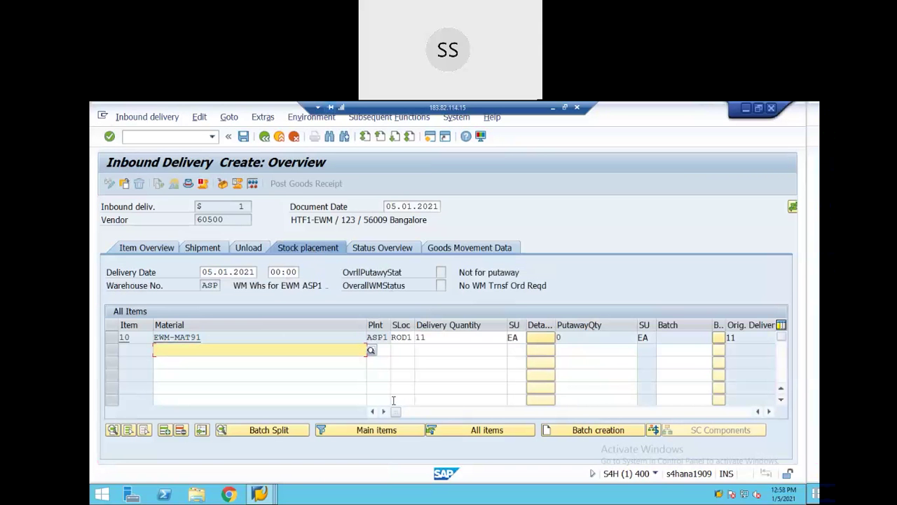
{"action": "left_click", "coordinate": [406, 338]}
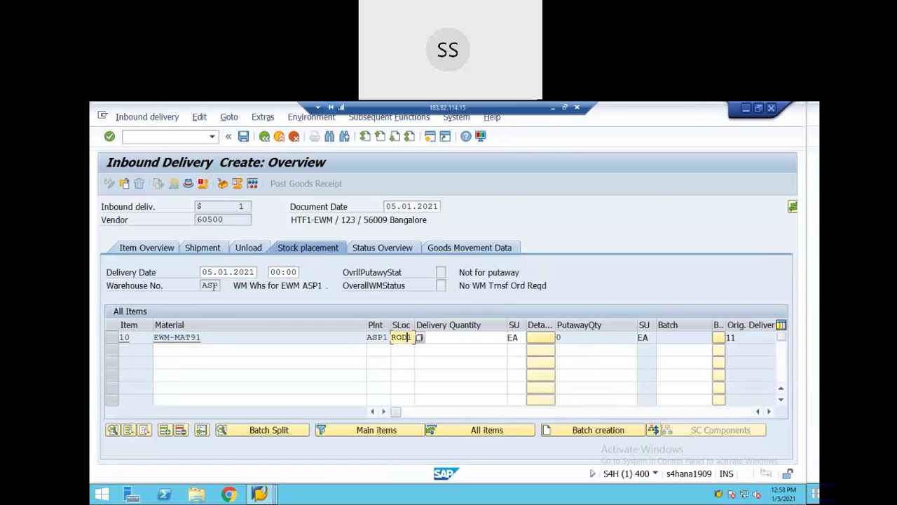
{"action": "left_click", "coordinate": [212, 286]}
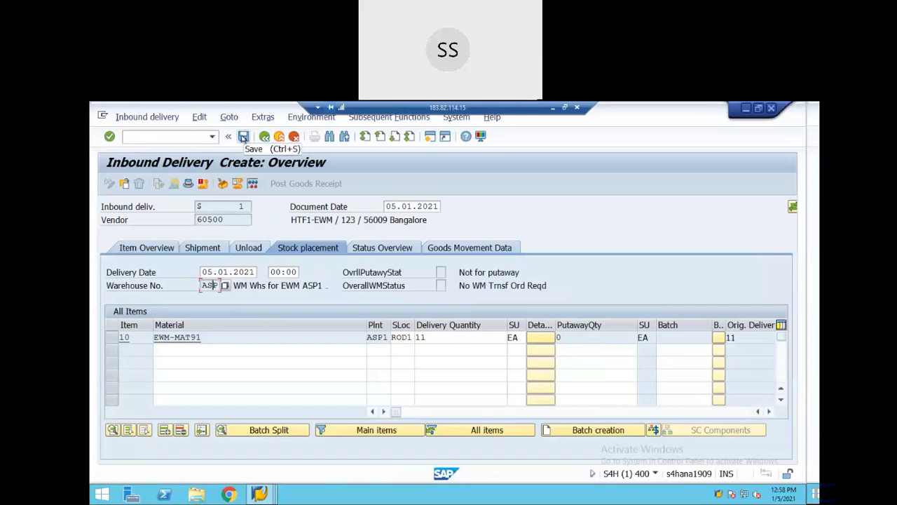
{"action": "left_click", "coordinate": [243, 136]}
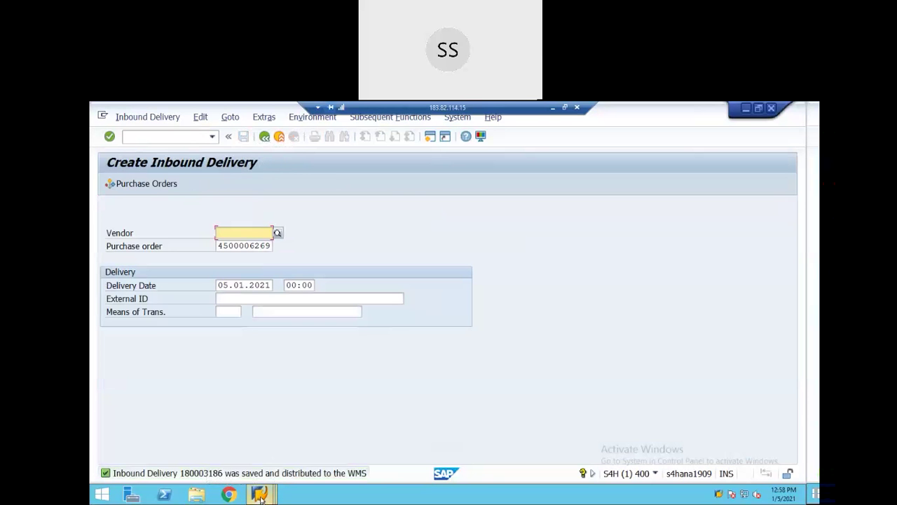
- Open the warehouse inbound delivery maintenance with transaction /n/scwm/prdi
{"action": "left_click", "coordinate": [212, 136]}
{"action": "left_click", "coordinate": [170, 171]}
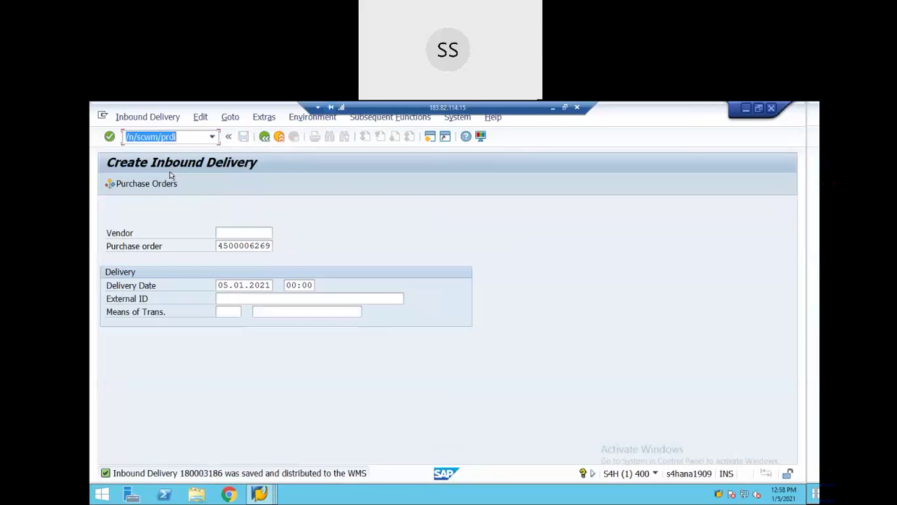
{"action": "key", "text": "Return"}
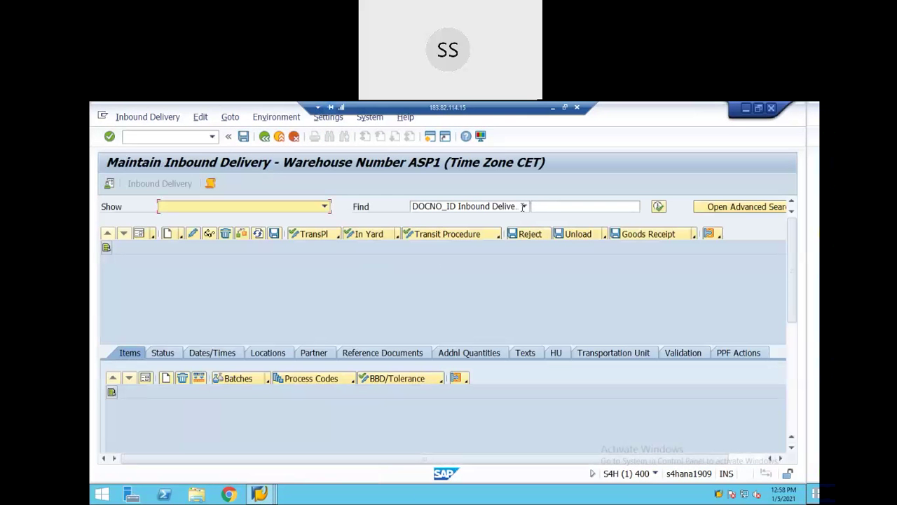
- Find the newly created inbound delivery using its number as the Logistics Execution Delivery search criterion
{"action": "left_click", "coordinate": [523, 206]}
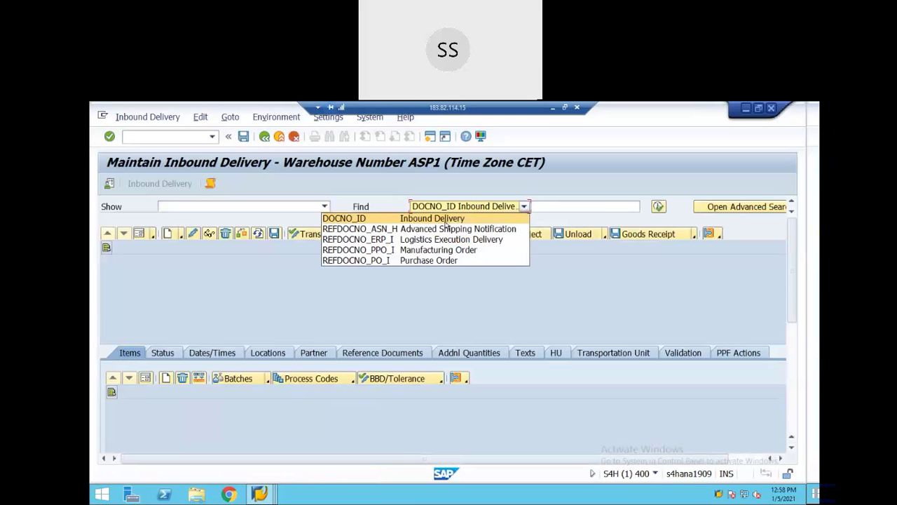
{"action": "left_click", "coordinate": [449, 239]}
{"action": "left_click", "coordinate": [541, 207]}
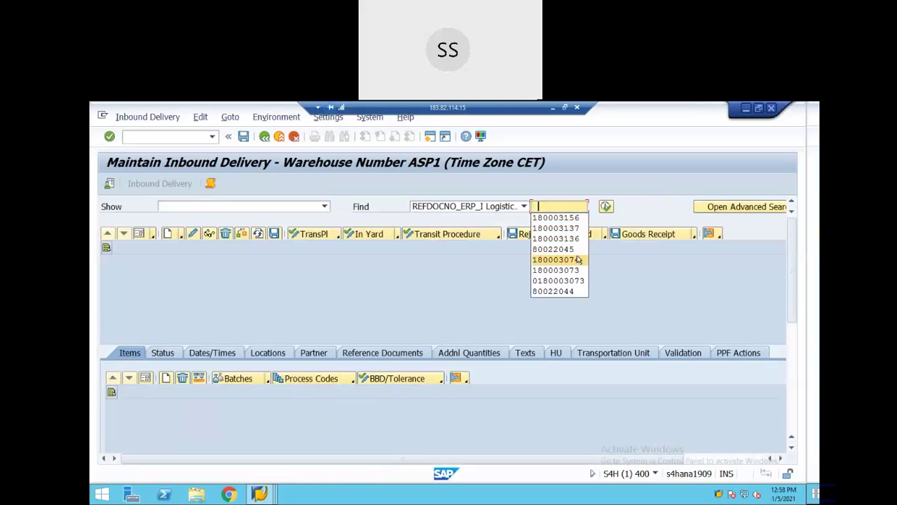
{"action": "left_click", "coordinate": [575, 217]}
{"action": "key", "text": "BackSpace"}
{"action": "key", "text": "BackSpace"}
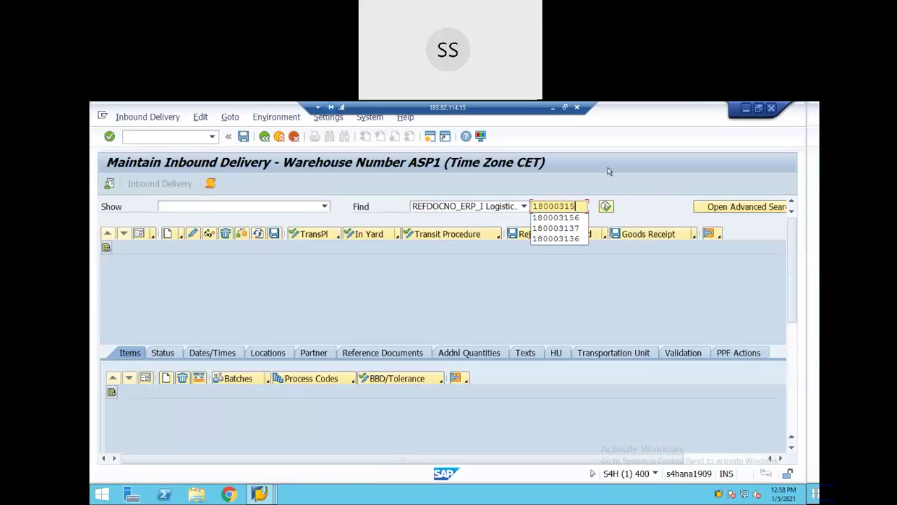
{"action": "type", "text": "86"}
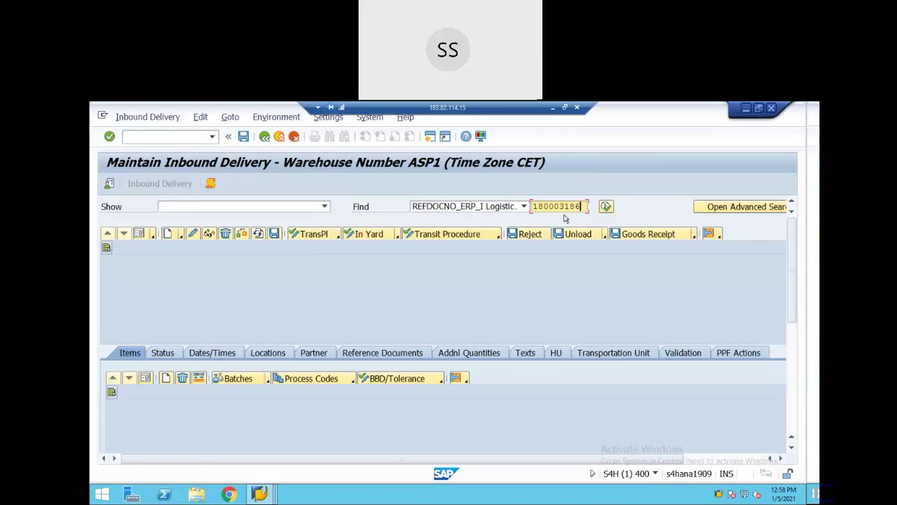
{"action": "left_click", "coordinate": [606, 206]}
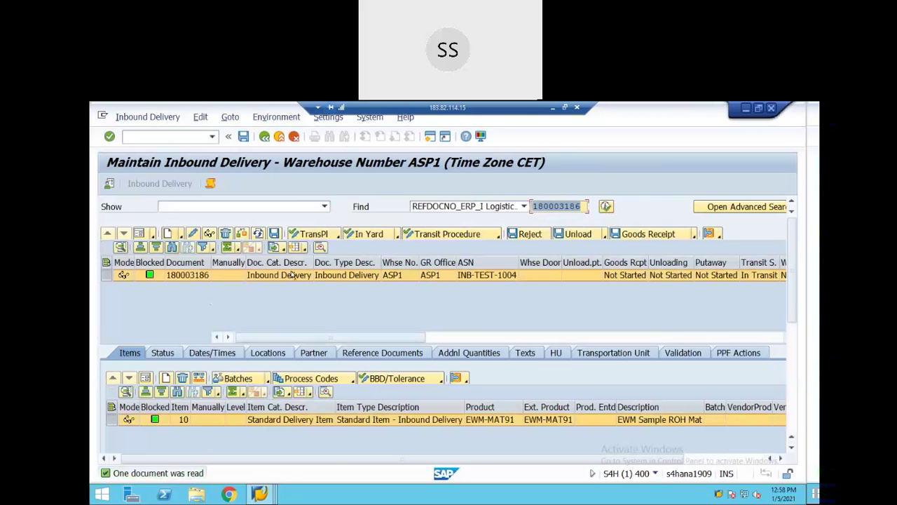
- Show item 10 of the found inbound delivery in form view and check its warehouse process type
{"action": "left_click", "coordinate": [185, 276]}
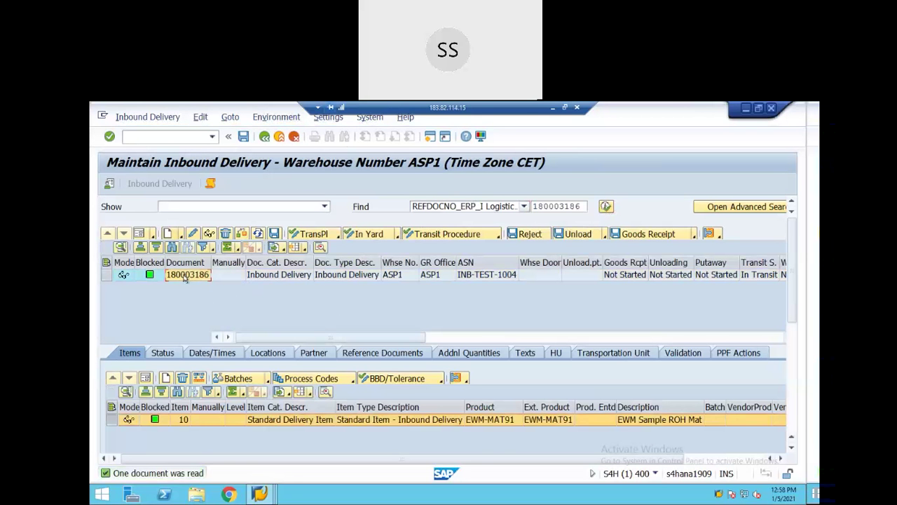
{"action": "left_click", "coordinate": [105, 275]}
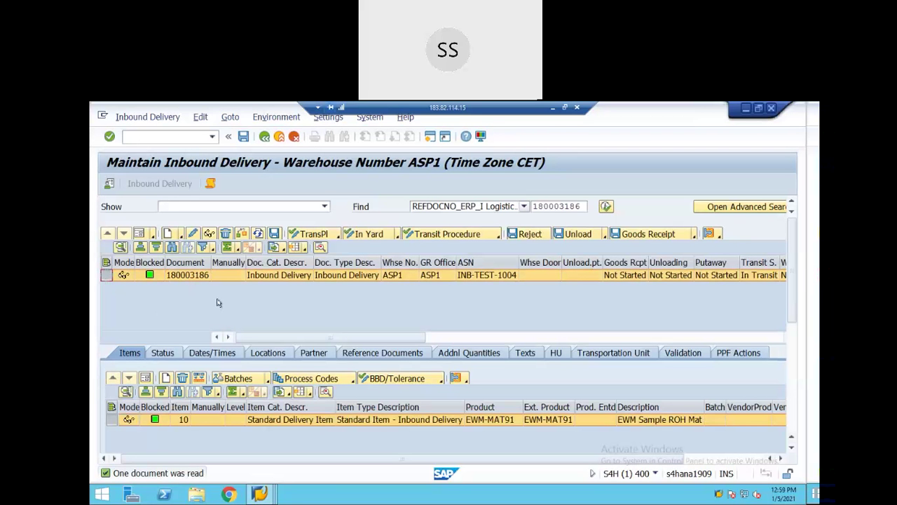
{"action": "left_click", "coordinate": [145, 378]}
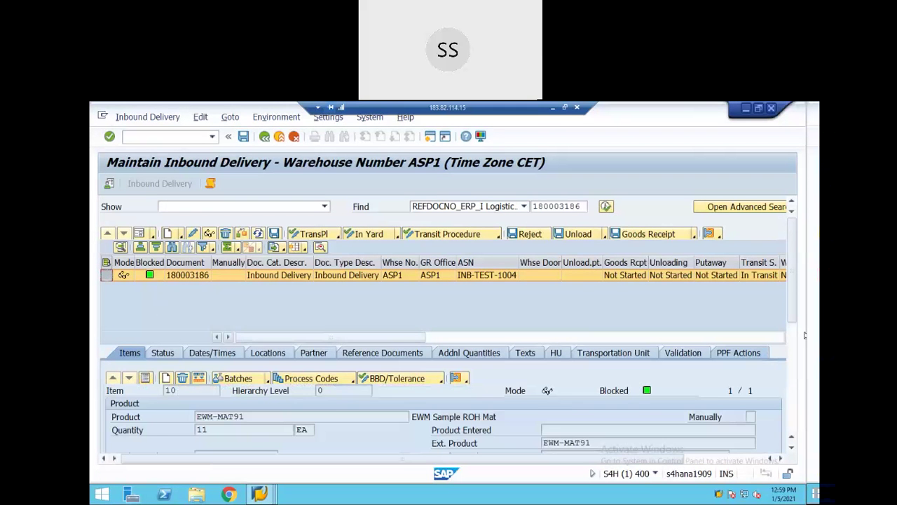
{"action": "scroll", "coordinate": [790, 289], "scroll_direction": "down", "scroll_amount": 3}
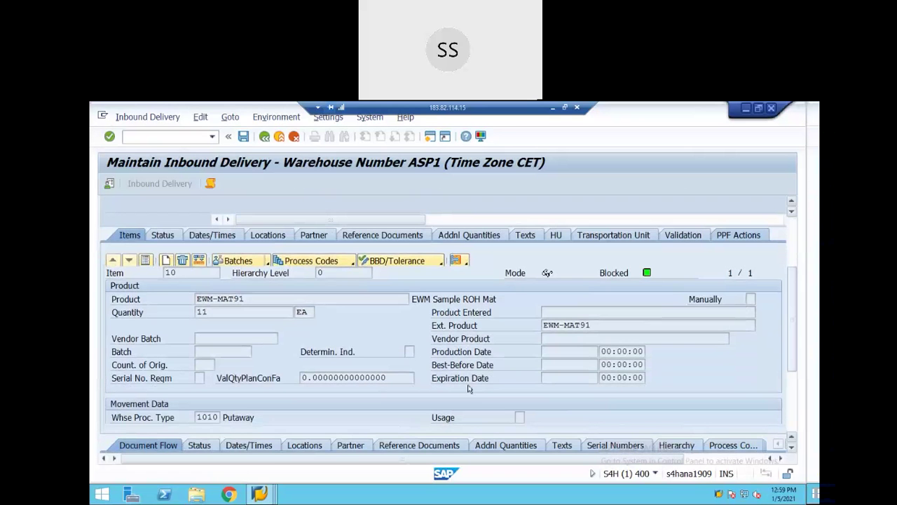
{"action": "left_click", "coordinate": [211, 417]}
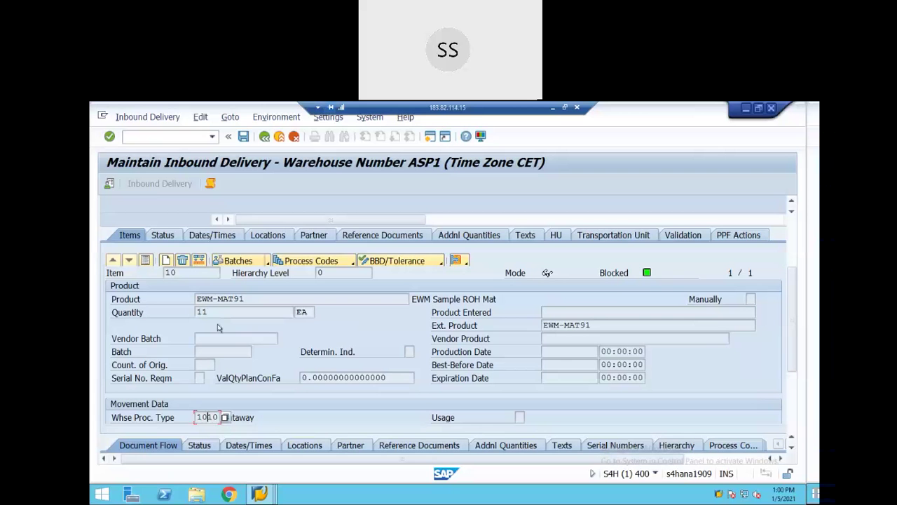
- Switch to the customizing session, open Determine Warehouse Process Type and position the list at warehouse ASP1
{"action": "mouse_move", "coordinate": [262, 494]}
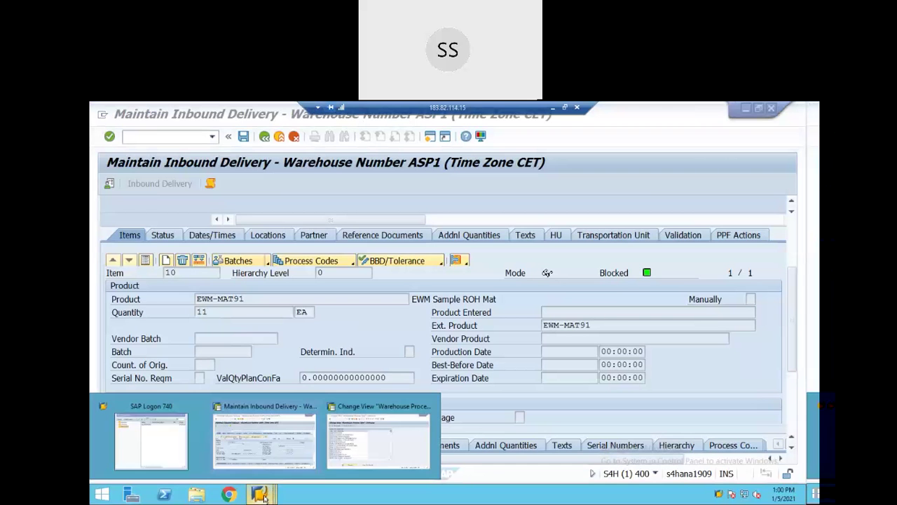
{"action": "left_click", "coordinate": [362, 438]}
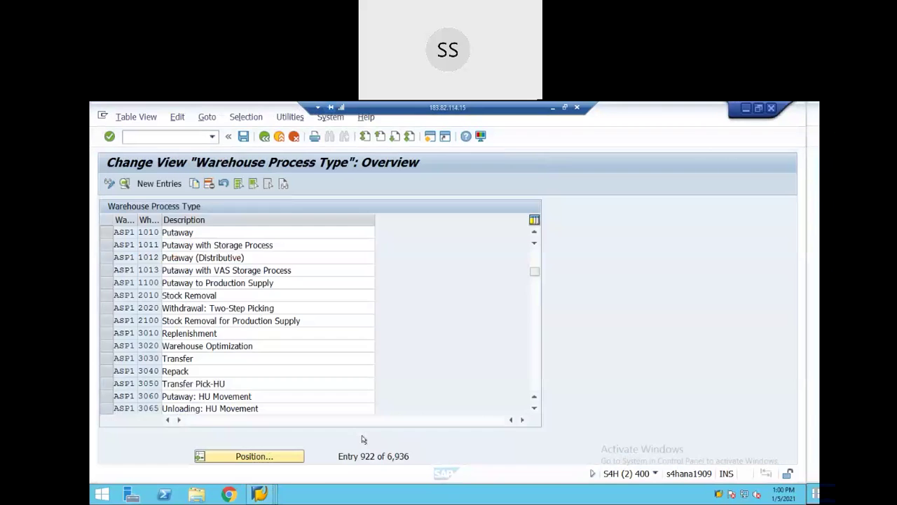
{"action": "left_click", "coordinate": [107, 233]}
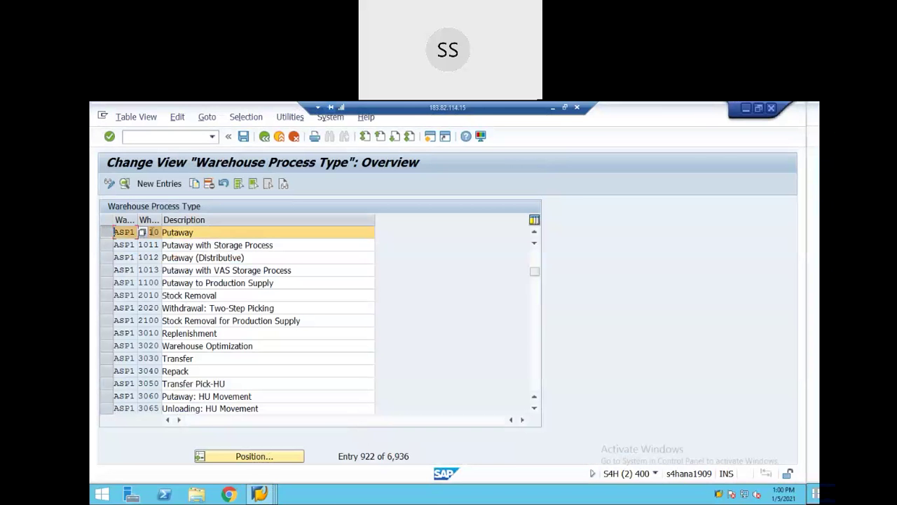
{"action": "left_click", "coordinate": [264, 137]}
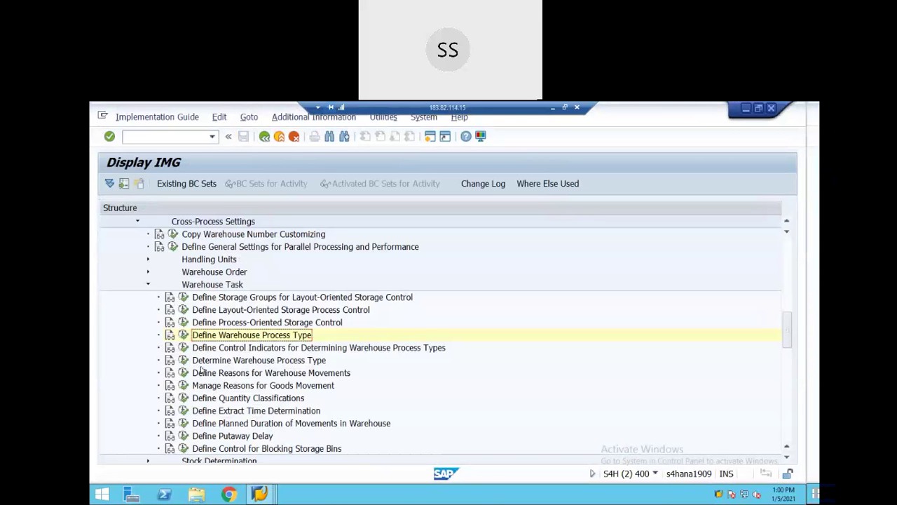
{"action": "left_click", "coordinate": [184, 360]}
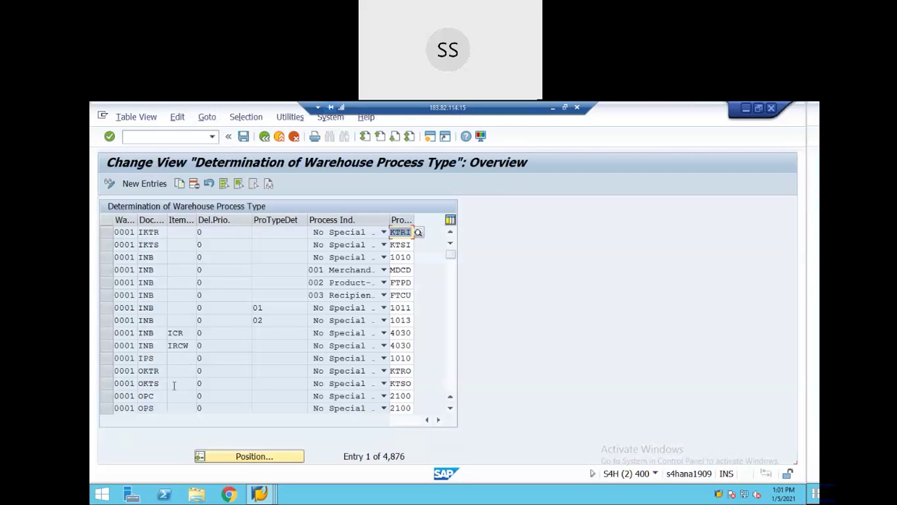
{"action": "left_click", "coordinate": [247, 458]}
{"action": "left_click", "coordinate": [247, 279]}
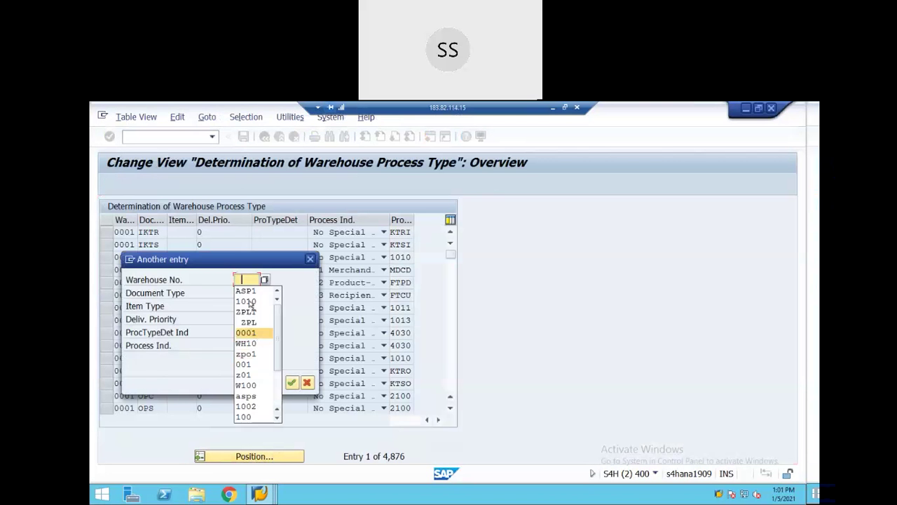
{"action": "left_click", "coordinate": [251, 289]}
{"action": "key", "text": "Return"}
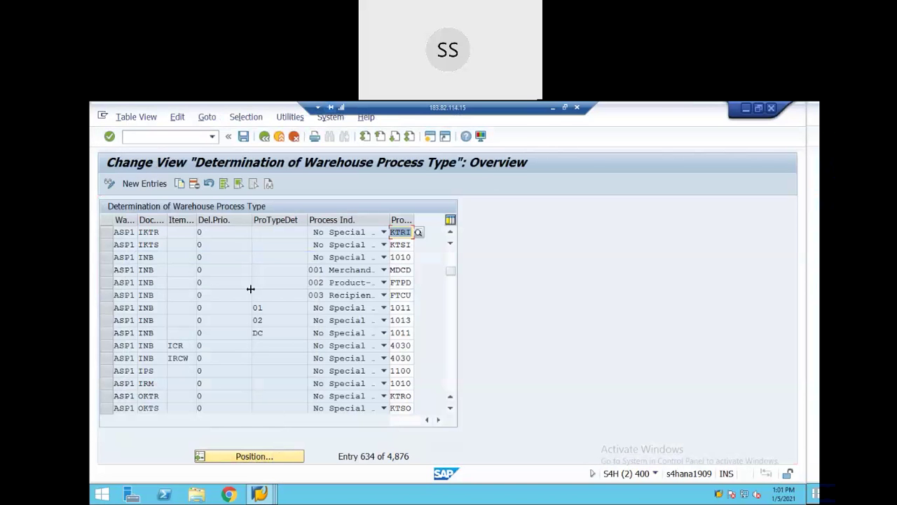
- Examine the document type and process type of the ASP1 determination entry for INB without special process indicator
{"action": "left_click", "coordinate": [106, 257]}
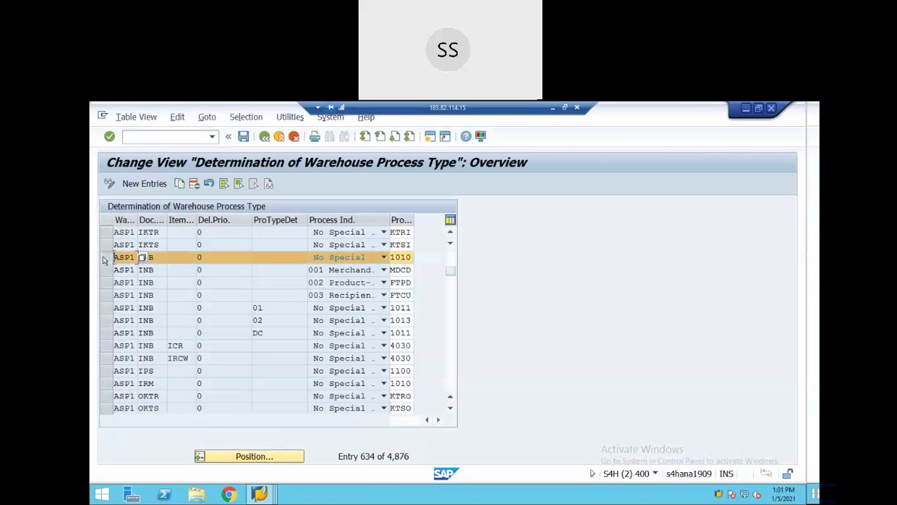
{"action": "left_click", "coordinate": [233, 259]}
{"action": "left_click", "coordinate": [161, 257]}
{"action": "left_click", "coordinate": [139, 258]}
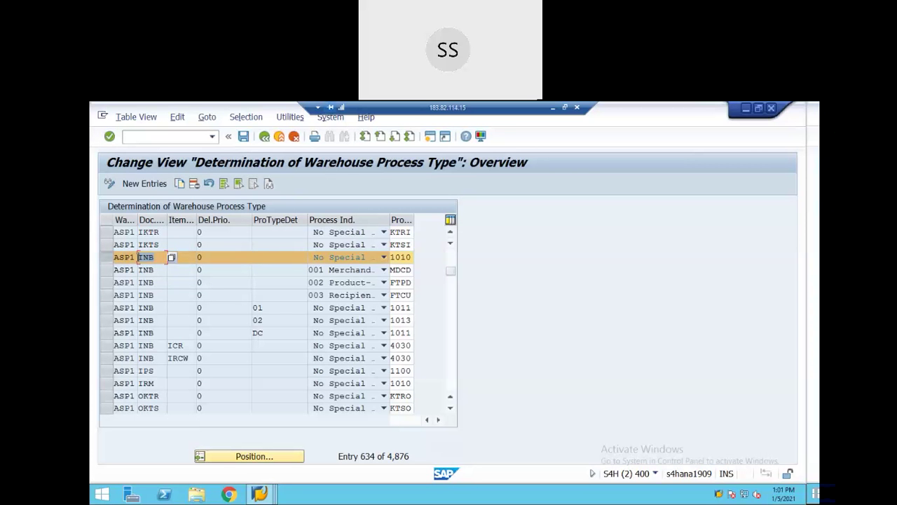
{"action": "left_click", "coordinate": [401, 258]}
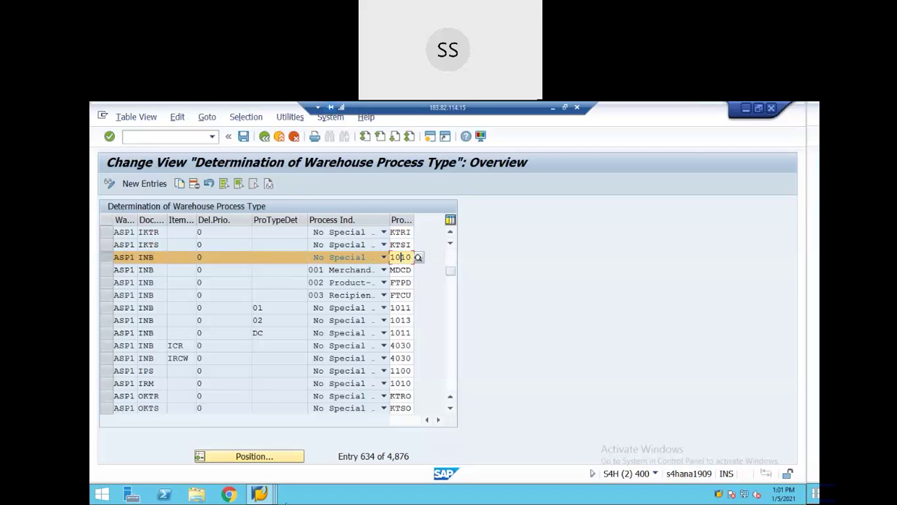
- Return to the inbound delivery and check the document type in its header form view, then restore the list view
{"action": "mouse_move", "coordinate": [262, 493]}
{"action": "left_click", "coordinate": [264, 440]}
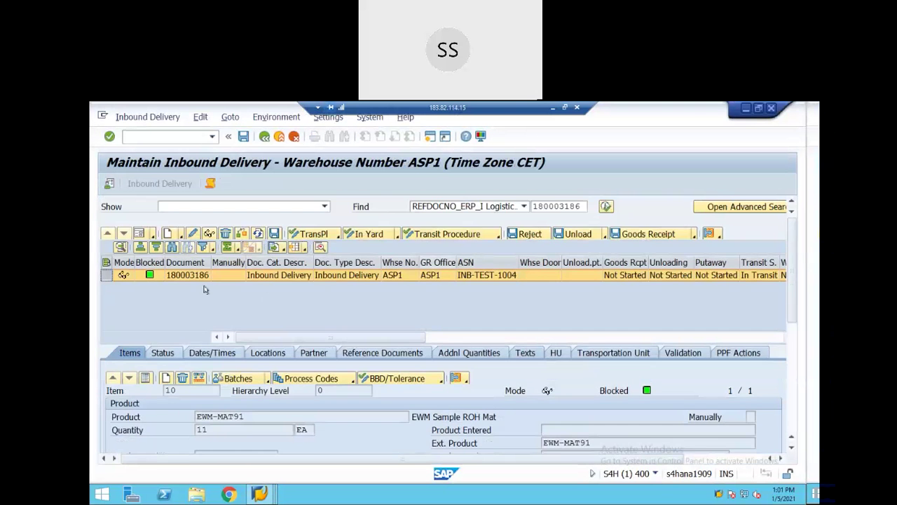
{"action": "left_click", "coordinate": [140, 234]}
{"action": "scroll", "coordinate": [305, 246], "scroll_direction": "up", "scroll_amount": 6}
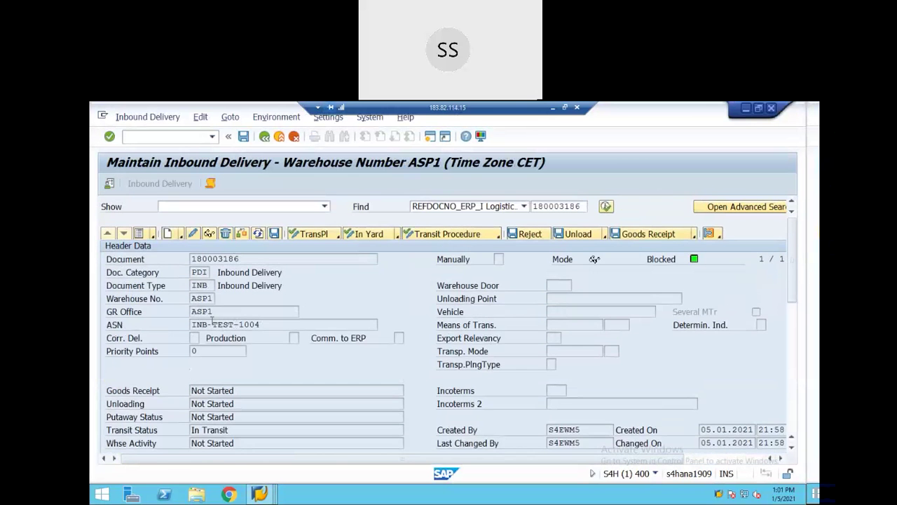
{"action": "left_click_drag", "start_coordinate": [219, 285], "coordinate": [182, 285]}
{"action": "left_click", "coordinate": [180, 290]}
{"action": "left_click", "coordinate": [139, 233]}
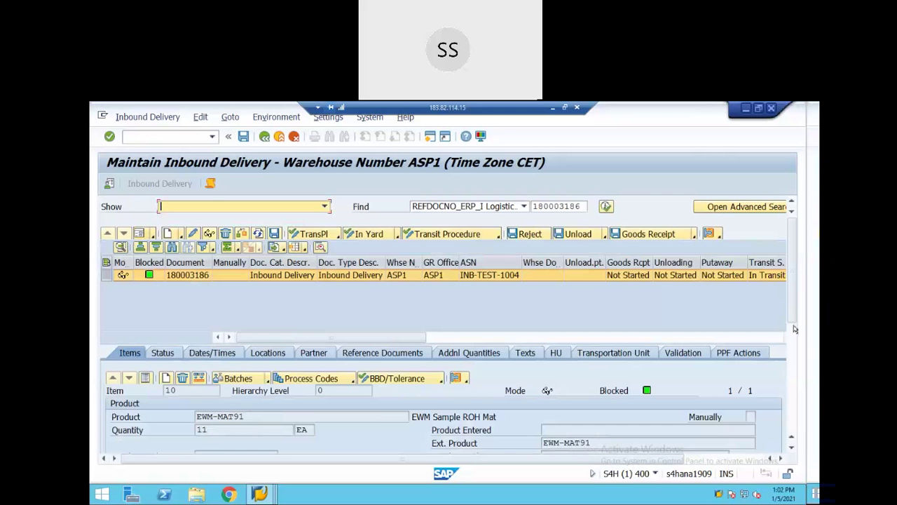
- Compare the delivery item's warehouse process type with the INB entry in the process type determination table
{"action": "left_click_drag", "start_coordinate": [793, 340], "coordinate": [792, 234]}
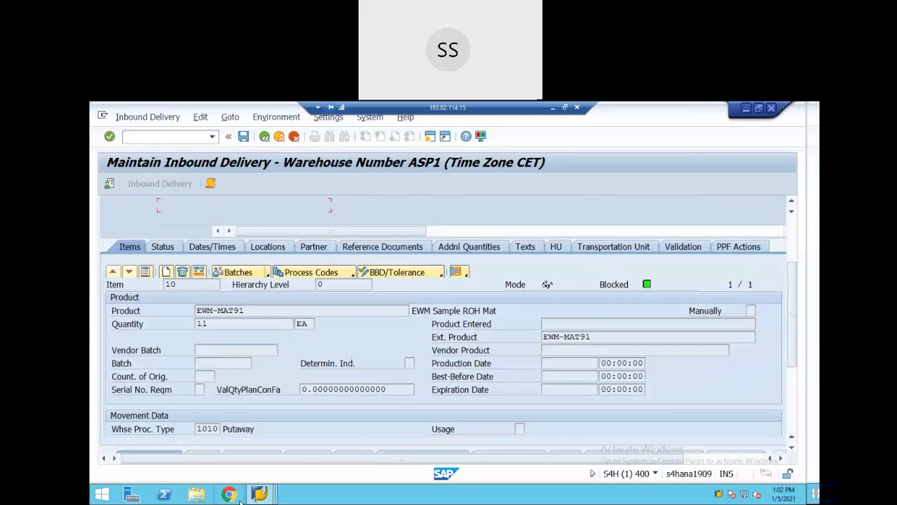
{"action": "mouse_move", "coordinate": [260, 494]}
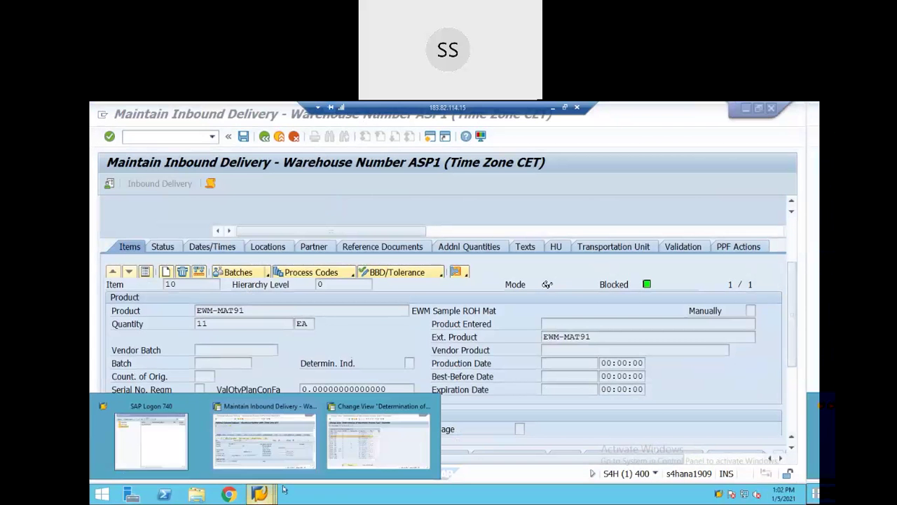
{"action": "left_click", "coordinate": [371, 452]}
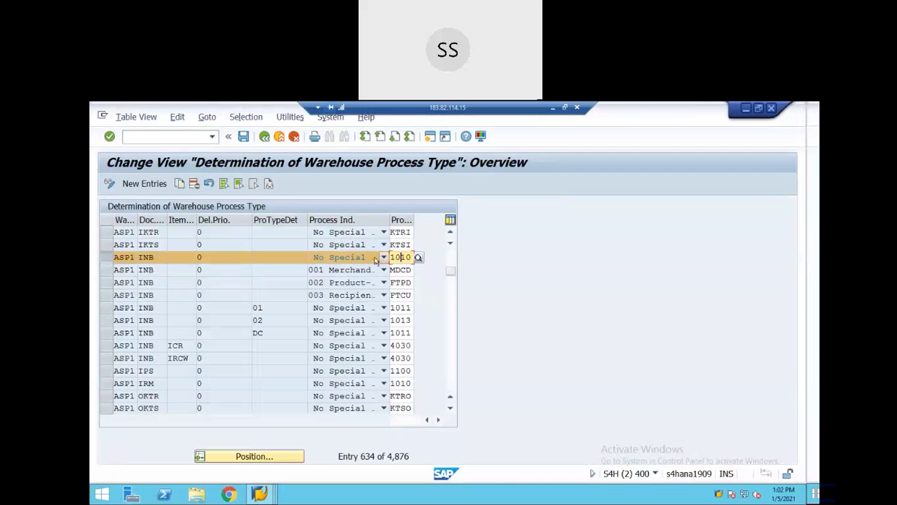
{"action": "left_click", "coordinate": [151, 257]}
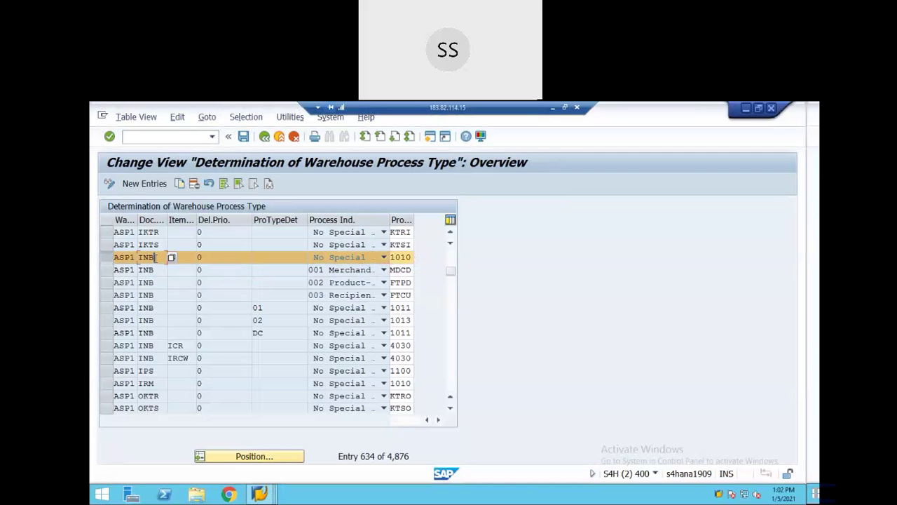
- Open the Define Warehouse Process Type customizing activity and position the list at warehouse ASP1
{"action": "left_click", "coordinate": [264, 137]}
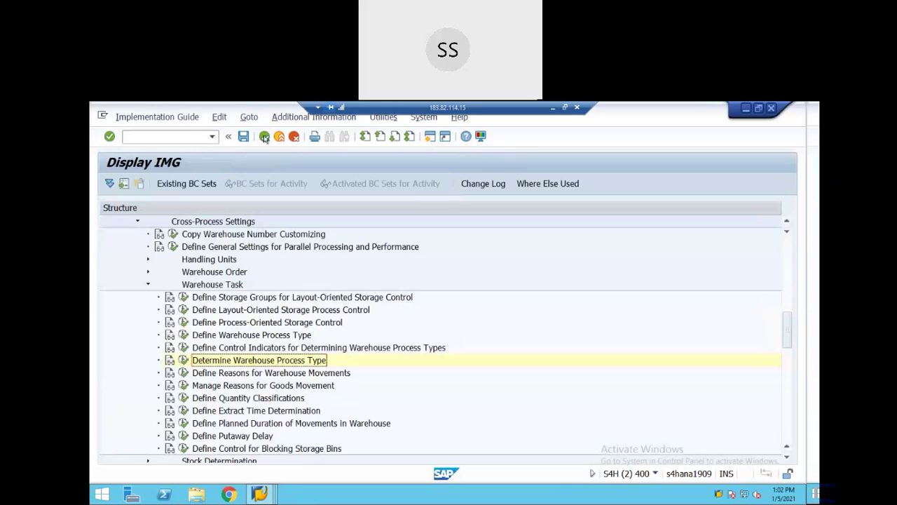
{"action": "left_click", "coordinate": [183, 335]}
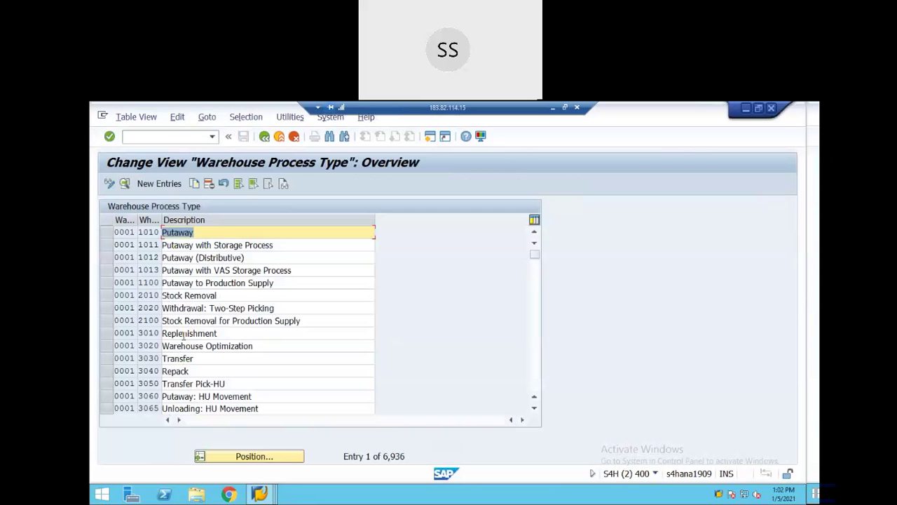
{"action": "left_click", "coordinate": [260, 456]}
{"action": "left_click", "coordinate": [247, 279]}
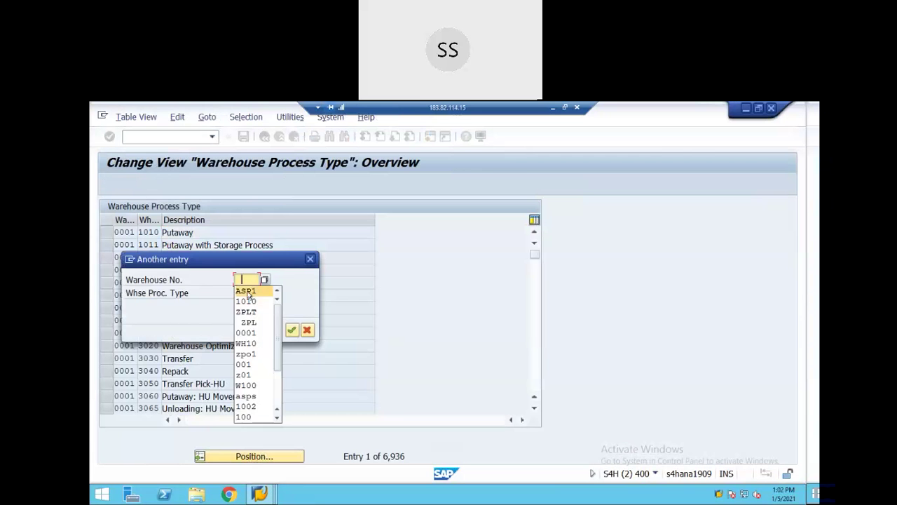
{"action": "left_click", "coordinate": [254, 293]}
{"action": "left_click", "coordinate": [292, 329]}
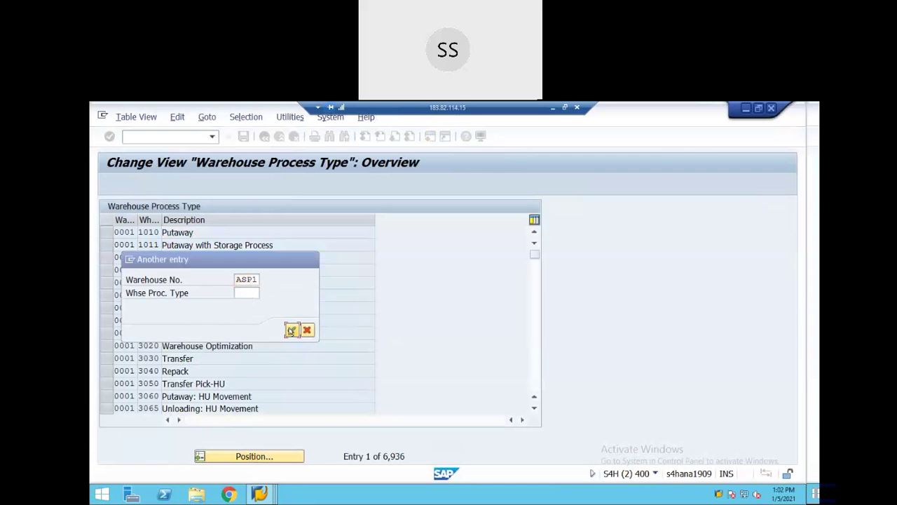
- Copy ASP1 warehouse process type 1010 as AS10 with the description "Putaway WPT for ASP1 Whs"
{"action": "left_click", "coordinate": [105, 234]}
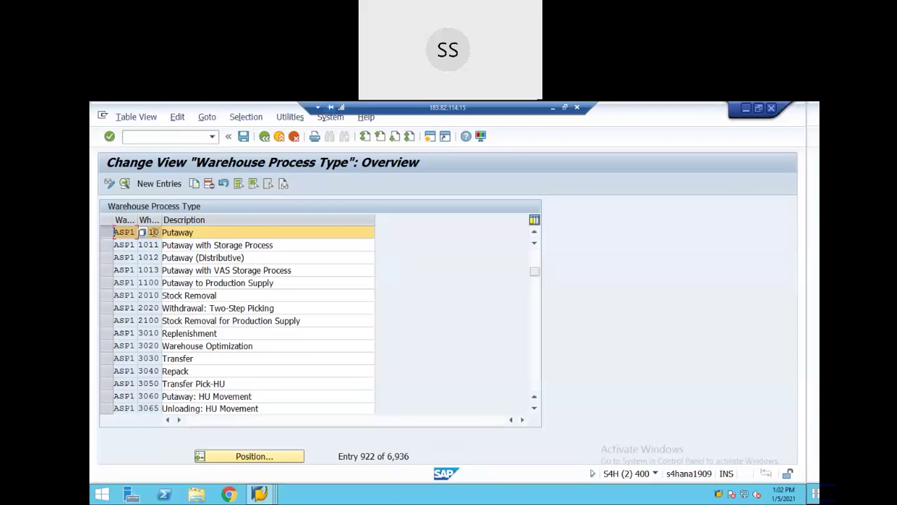
{"action": "left_click", "coordinate": [157, 232]}
{"action": "left_click", "coordinate": [194, 184]}
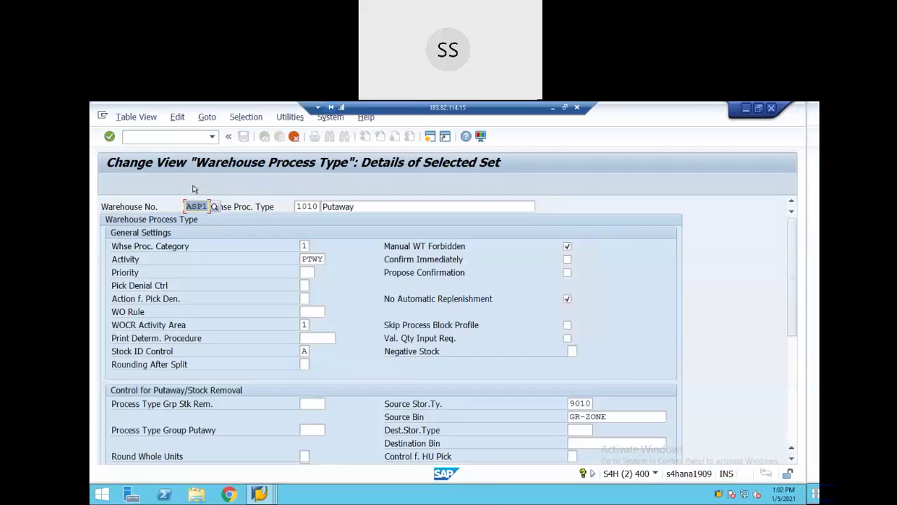
{"action": "left_click", "coordinate": [298, 206]}
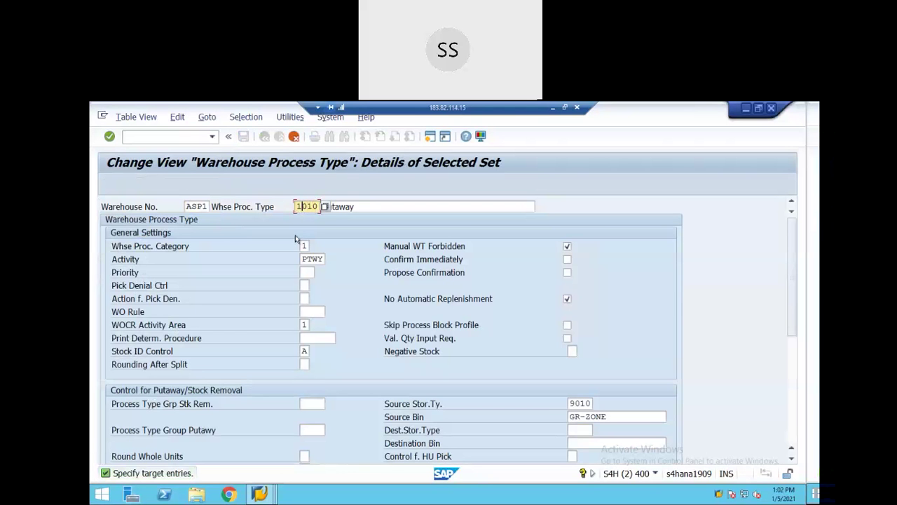
{"action": "key", "text": "Home"}
{"action": "key", "text": "Delete"}
{"action": "key", "text": "Delete"}
{"action": "type", "text": "1"}
{"action": "key", "text": "BackSpace"}
{"action": "type", "text": "AS"}
{"action": "left_click", "coordinate": [362, 206]}
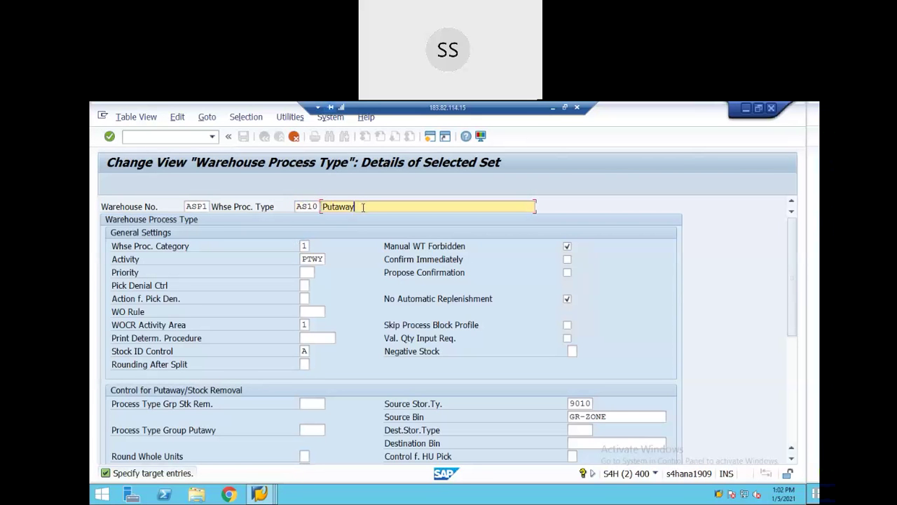
{"action": "type", "text": "WPT for ASP1 Whs"}
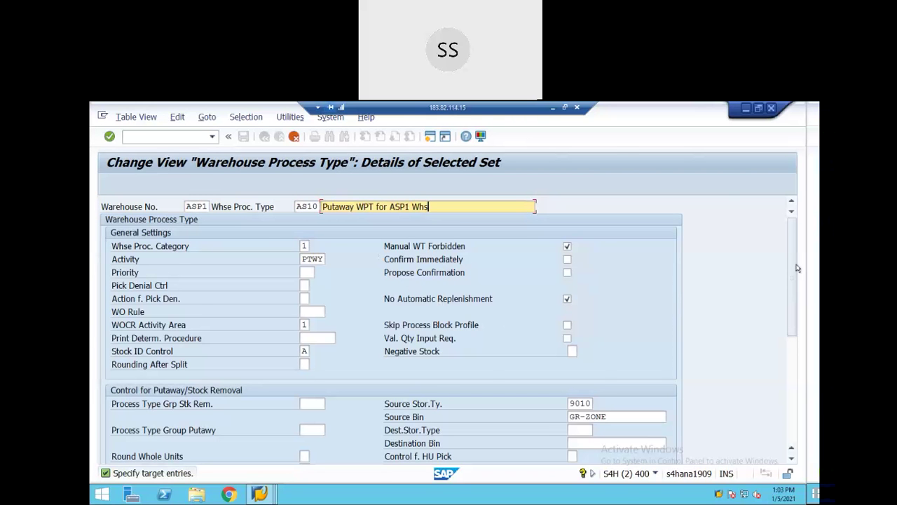
- Review the copied process type's code, description, general settings and putaway/stock removal controls
{"action": "left_click", "coordinate": [758, 107]}
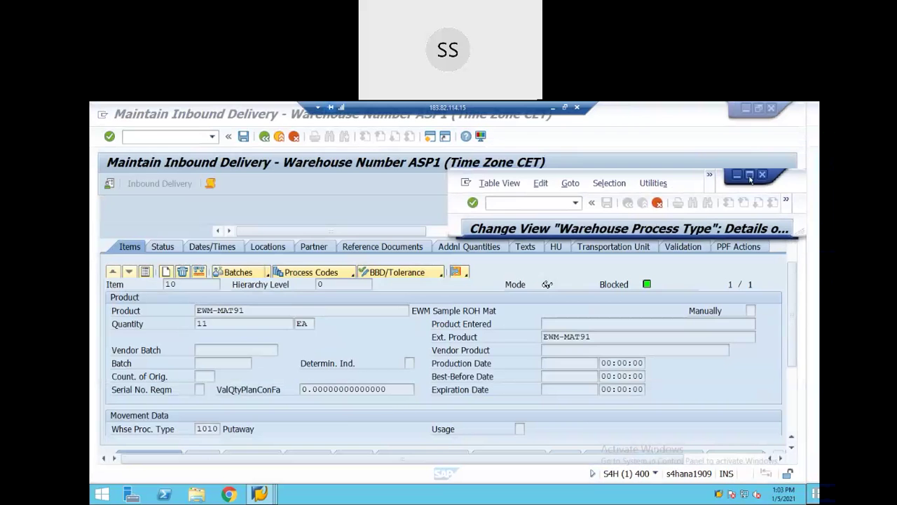
{"action": "left_click", "coordinate": [750, 175]}
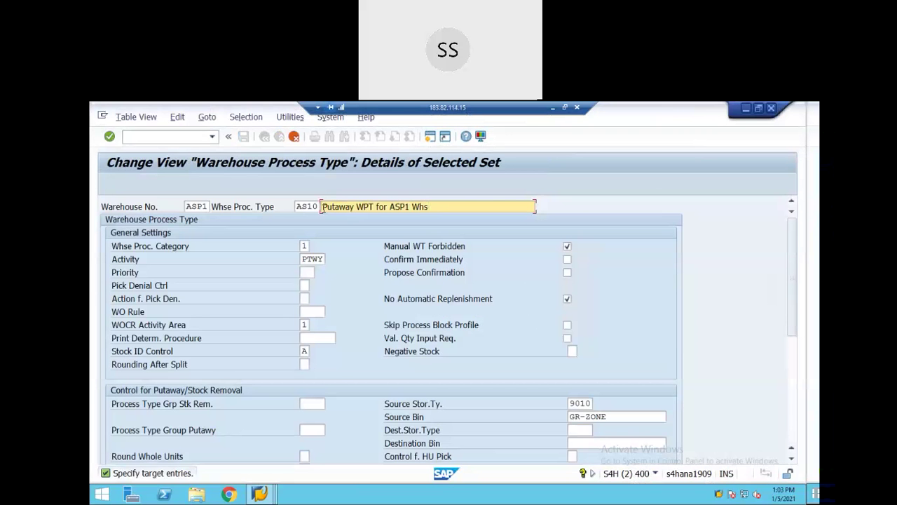
{"action": "left_click", "coordinate": [307, 206]}
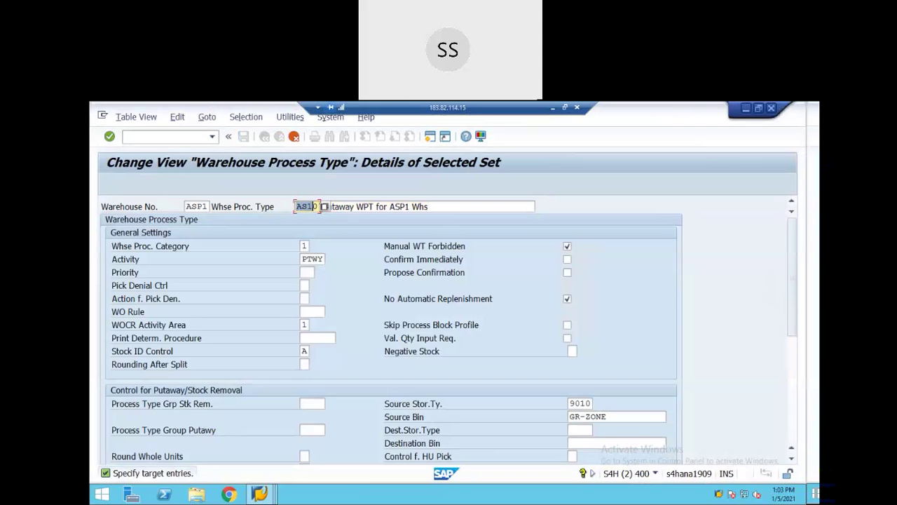
{"action": "left_click", "coordinate": [490, 206]}
{"action": "scroll", "coordinate": [539, 344], "scroll_direction": "down", "scroll_amount": 5}
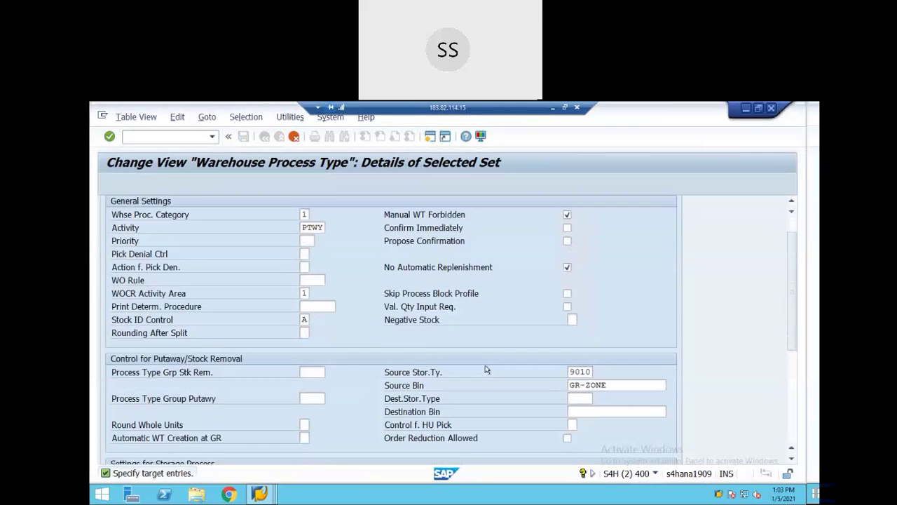
{"action": "scroll", "coordinate": [495, 362], "scroll_direction": "up", "scroll_amount": 5}
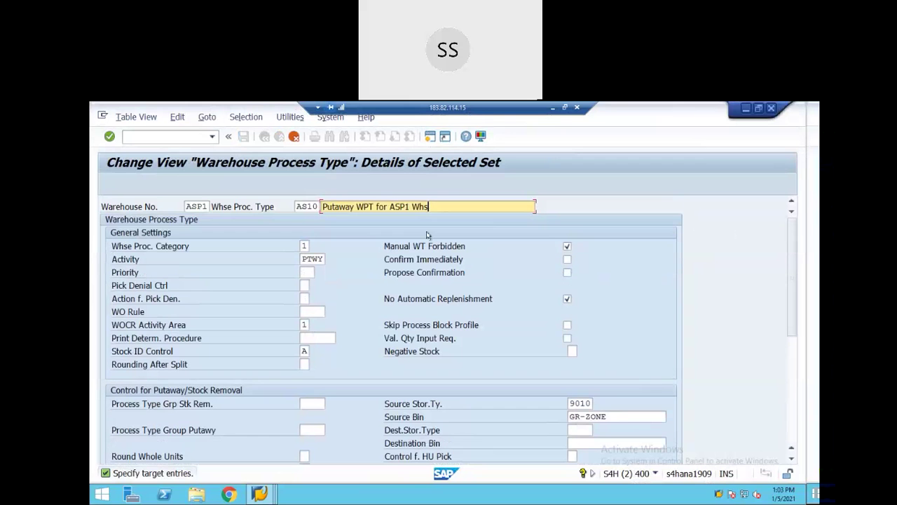
- Confirm the copied process type AS10, save it under the ASP-Set up Basic TR customizing request and return to the IMG
{"action": "left_click", "coordinate": [306, 207]}
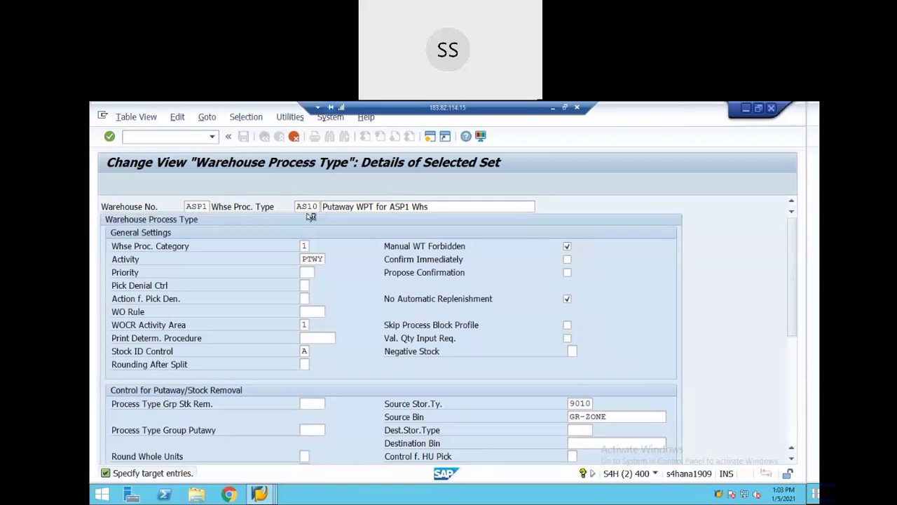
{"action": "left_click", "coordinate": [264, 136]}
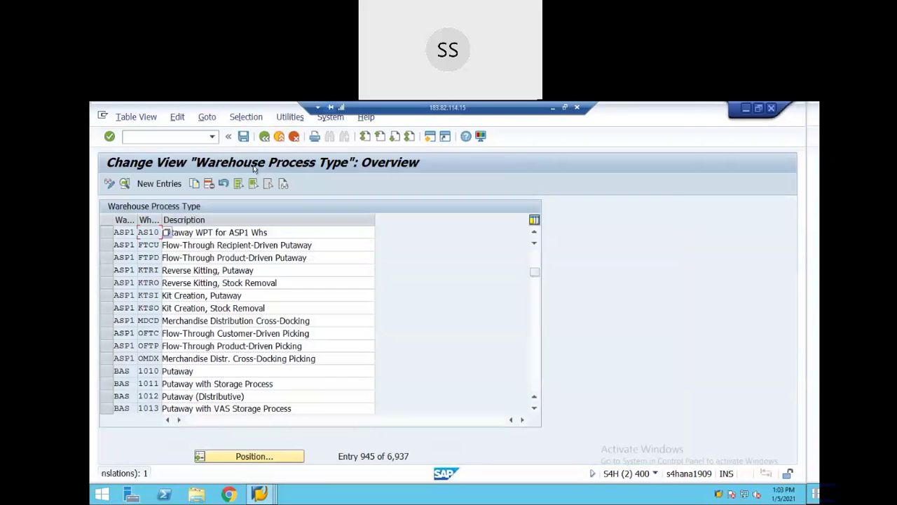
{"action": "left_click", "coordinate": [243, 136]}
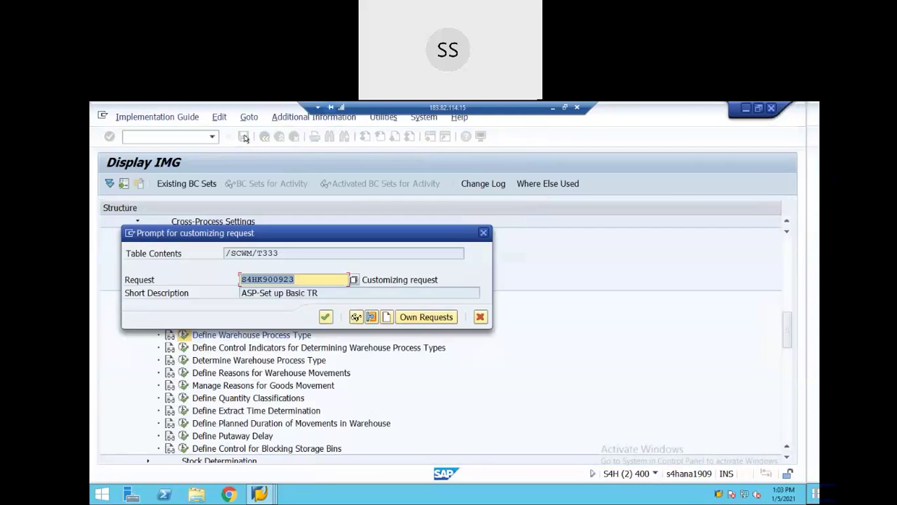
{"action": "left_click", "coordinate": [326, 317]}
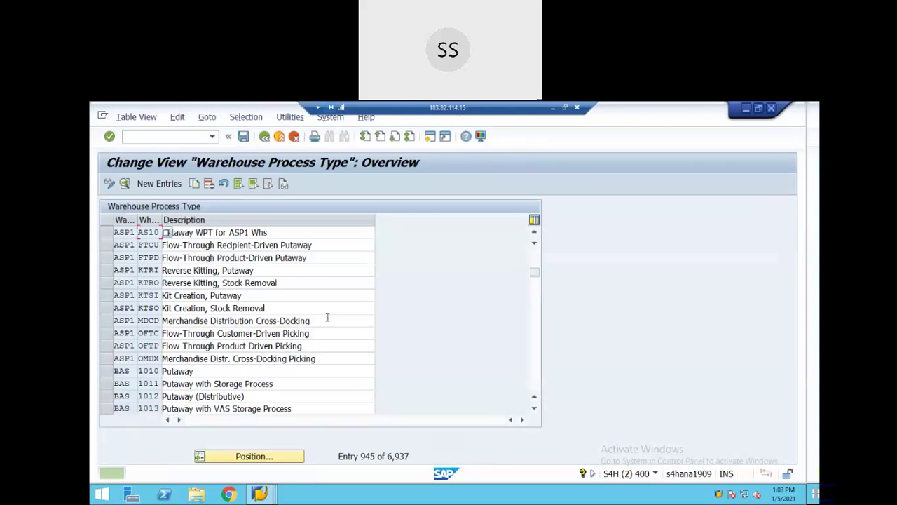
{"action": "left_click", "coordinate": [264, 137]}
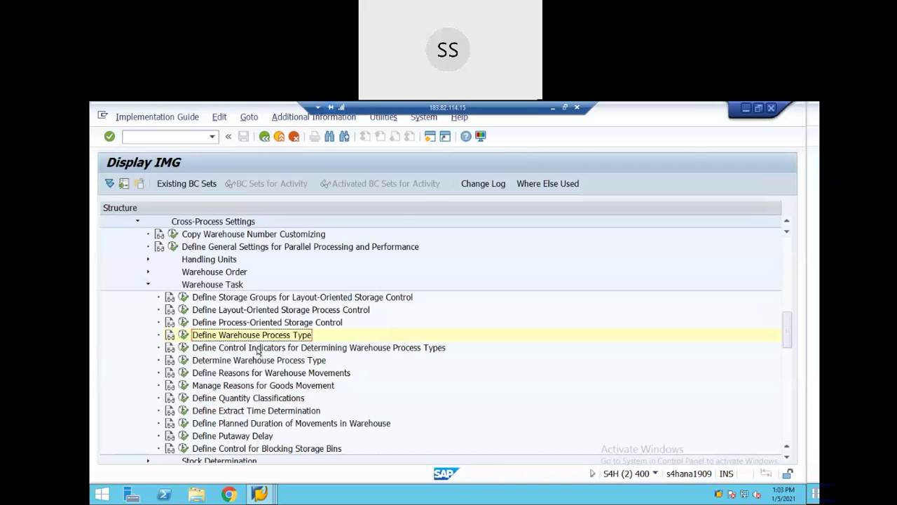
- Open Define Control Indicators for Determining Warehouse Process Types and start a new entry for warehouse ASP1 with indicator A1
{"action": "left_click", "coordinate": [183, 347]}
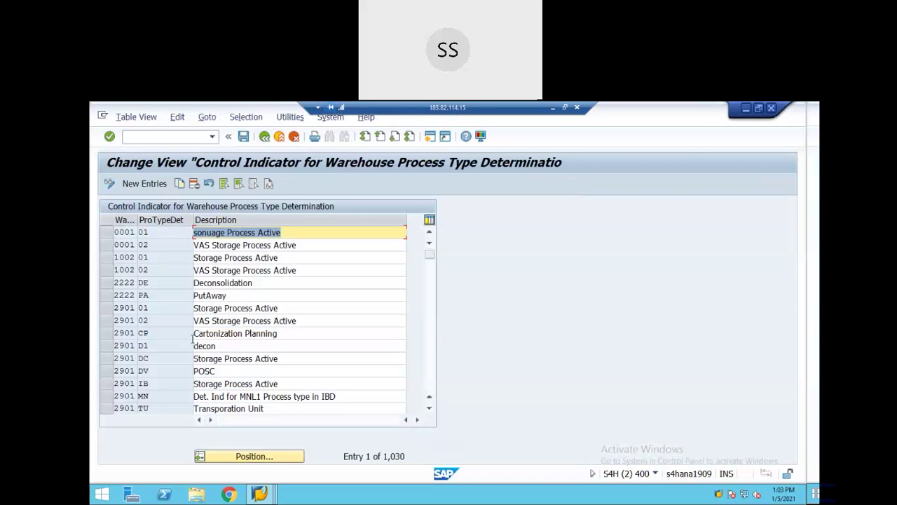
{"action": "left_click", "coordinate": [143, 184]}
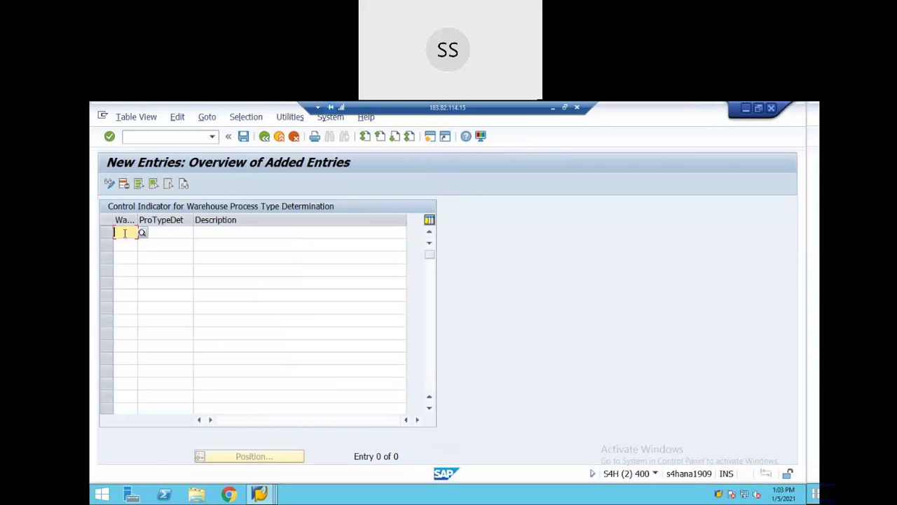
{"action": "type", "text": "asp1"}
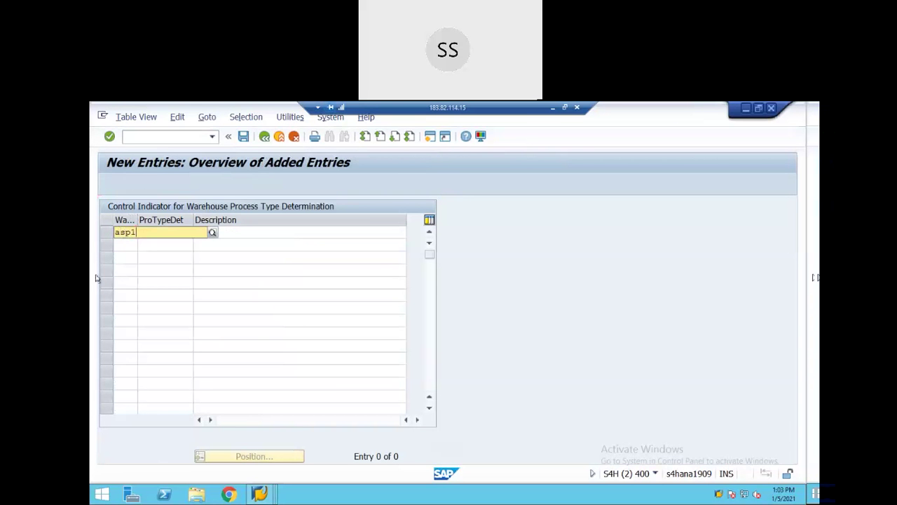
{"action": "left_click", "coordinate": [130, 255]}
{"action": "left_click", "coordinate": [165, 231]}
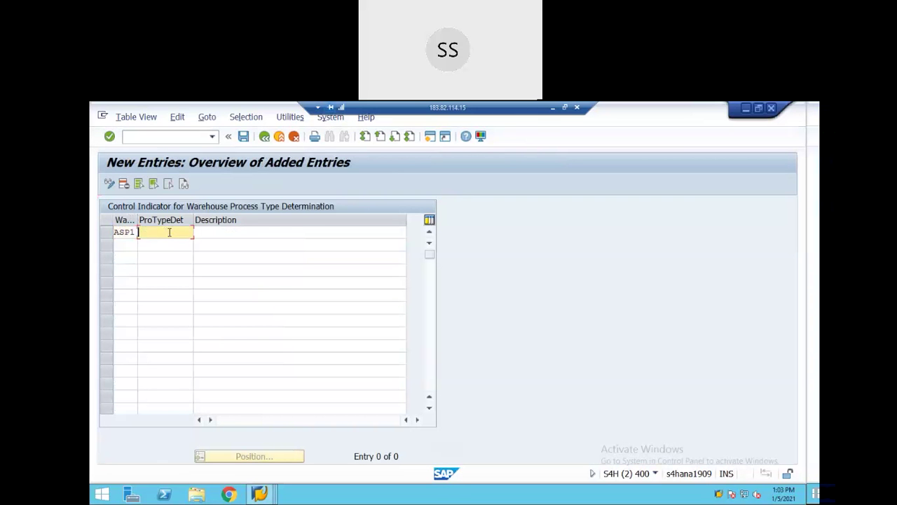
{"action": "type", "text": "A1"}
- Describe control indicator A1 as "WPT Detrm Indicator for AS10" and confirm the entry
{"action": "left_click", "coordinate": [214, 236]}
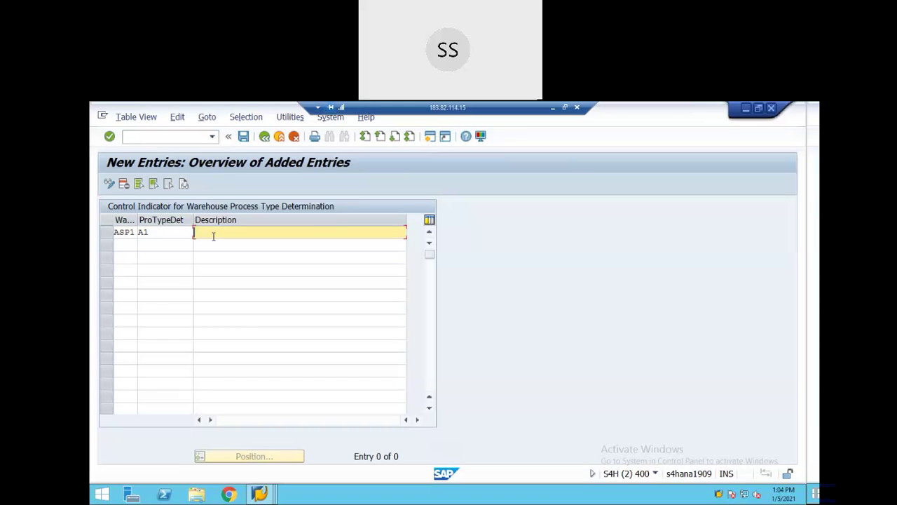
{"action": "type", "text": "WPTInd"}
{"action": "key", "text": "BackSpace"}
{"action": "key", "text": "BackSpace"}
{"action": "key", "text": "BackSpace"}
{"action": "type", "text": "D"}
{"action": "key", "text": "BackSpace"}
{"action": "type", "text": "Dete"}
{"action": "key", "text": "BackSpace"}
{"action": "type", "text": "rm Indicator for "}
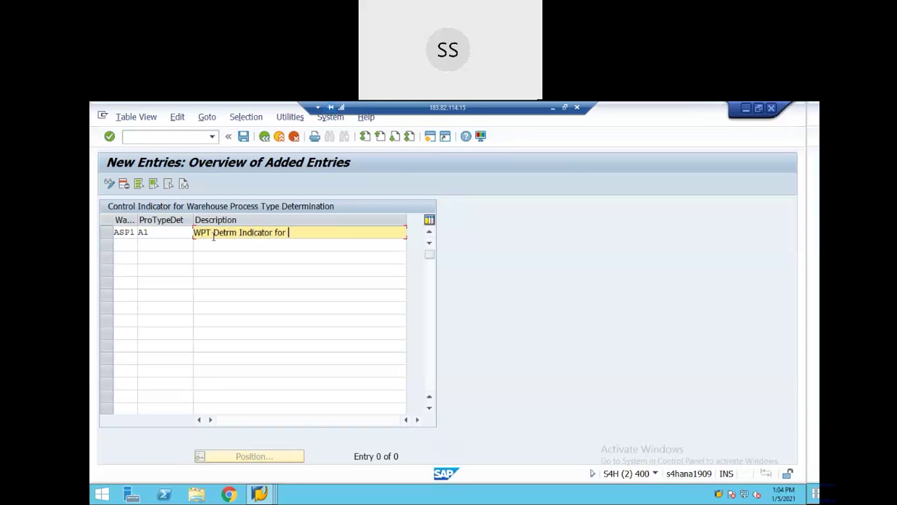
{"action": "type", "text": "AS10 WPT"}
{"action": "key", "text": "BackSpace"}
{"action": "key", "text": "BackSpace"}
{"action": "key", "text": "BackSpace"}
{"action": "key", "text": "BackSpace"}
{"action": "key", "text": "Return"}
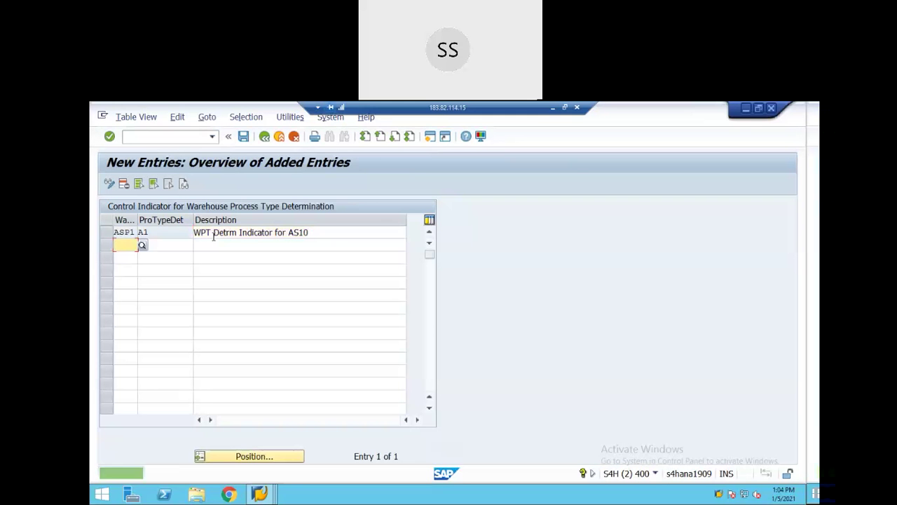
- Save the new control indicator under the proposed customizing request and return to the IMG
{"action": "left_click", "coordinate": [244, 136]}
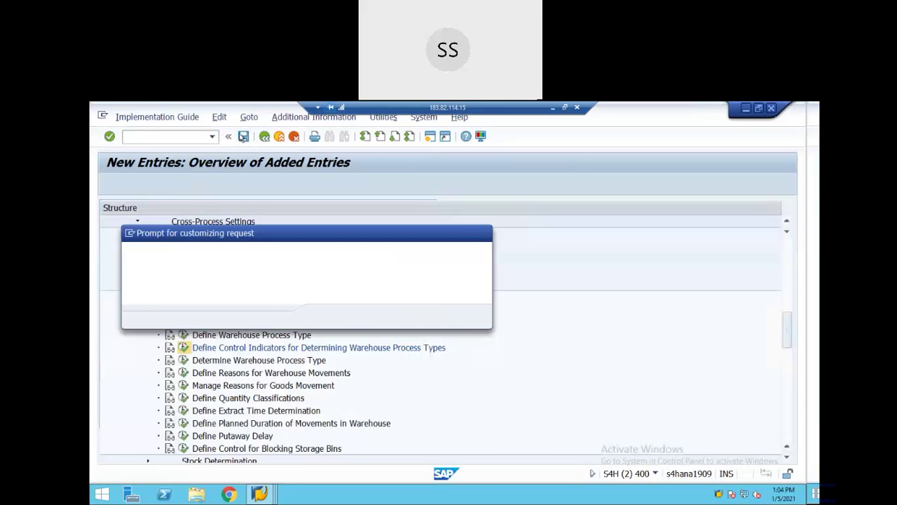
{"action": "left_click", "coordinate": [326, 317]}
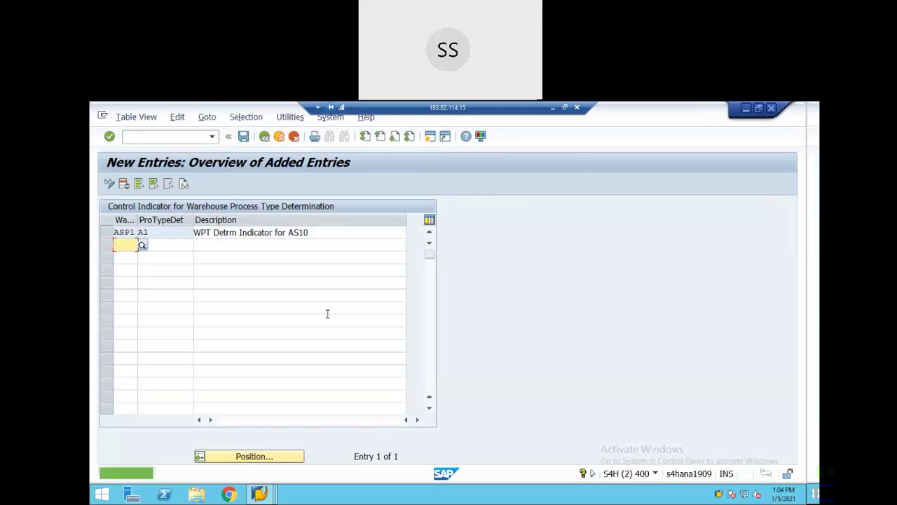
{"action": "left_click", "coordinate": [264, 137]}
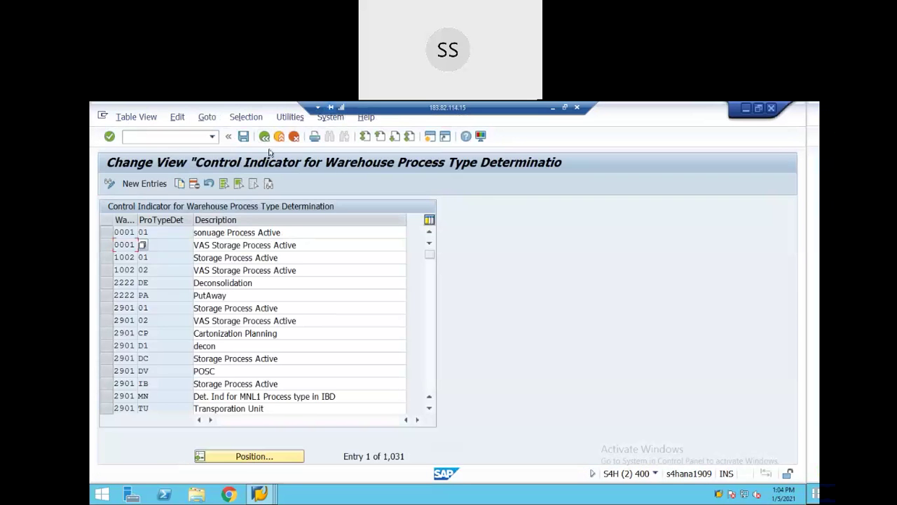
{"action": "left_click", "coordinate": [264, 137]}
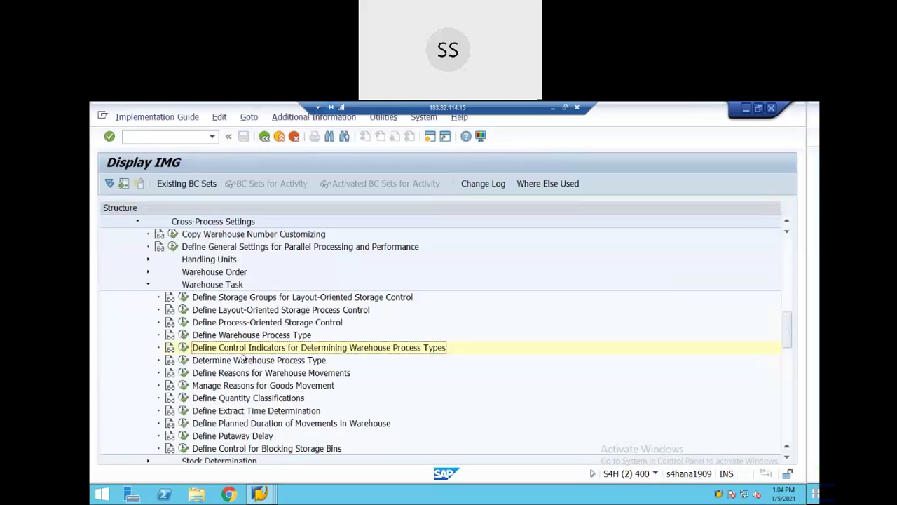
- Open the Determine Warehouse Process Type customizing activity and position the list at warehouse ASP1
{"action": "left_click", "coordinate": [183, 361]}
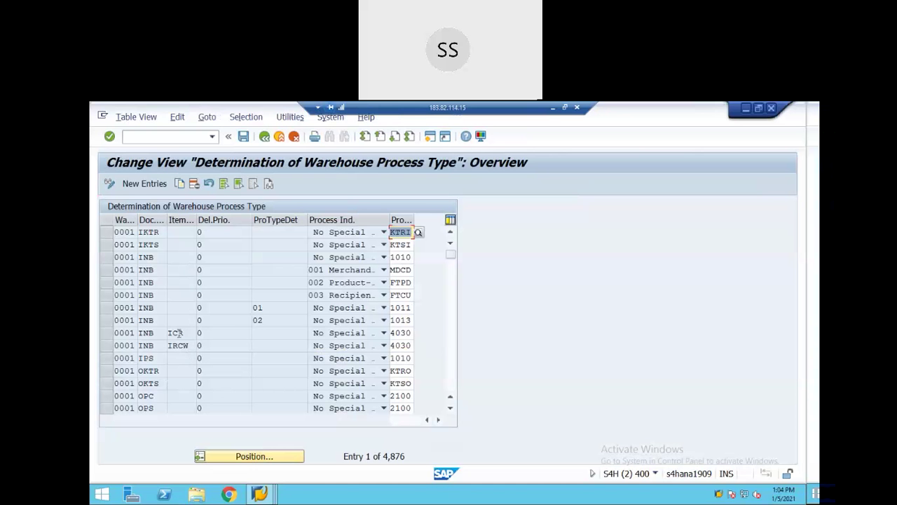
{"action": "left_click", "coordinate": [257, 457]}
{"action": "left_click", "coordinate": [264, 279]}
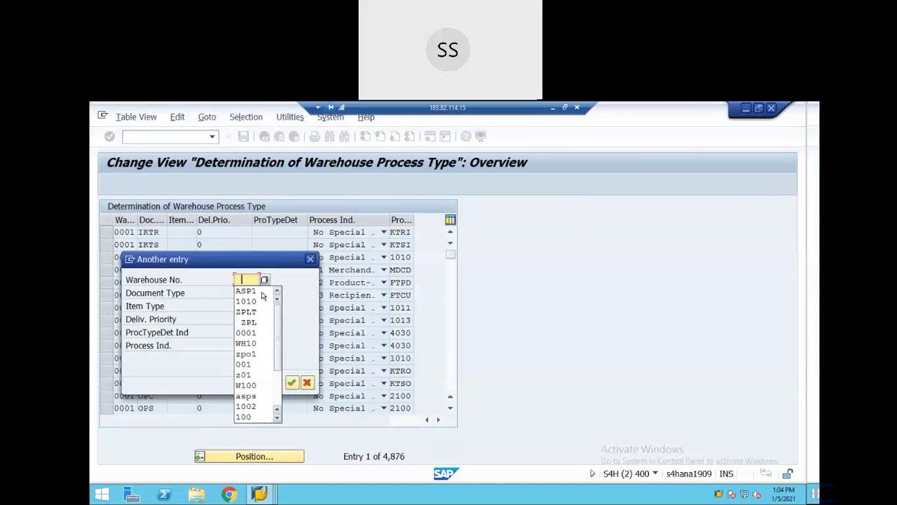
{"action": "left_click", "coordinate": [248, 288]}
{"action": "key", "text": "Return"}
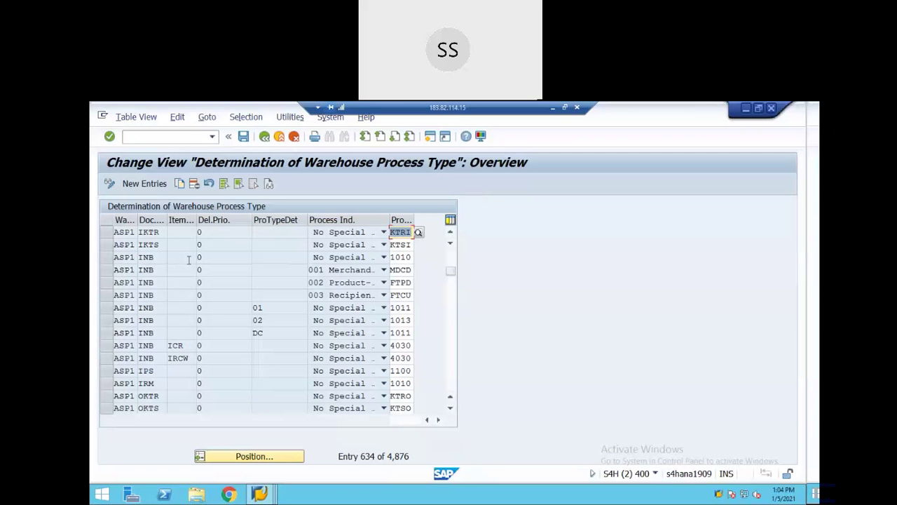
- Copy the ASP1 entry for document type INB with process type 1010 and assign control indicator A1 to the copy
{"action": "left_click", "coordinate": [108, 257]}
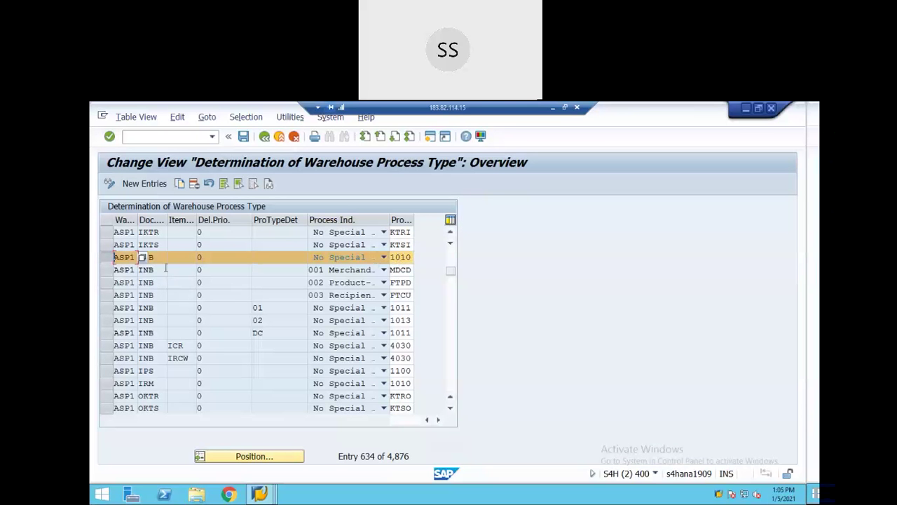
{"action": "left_click", "coordinate": [180, 184]}
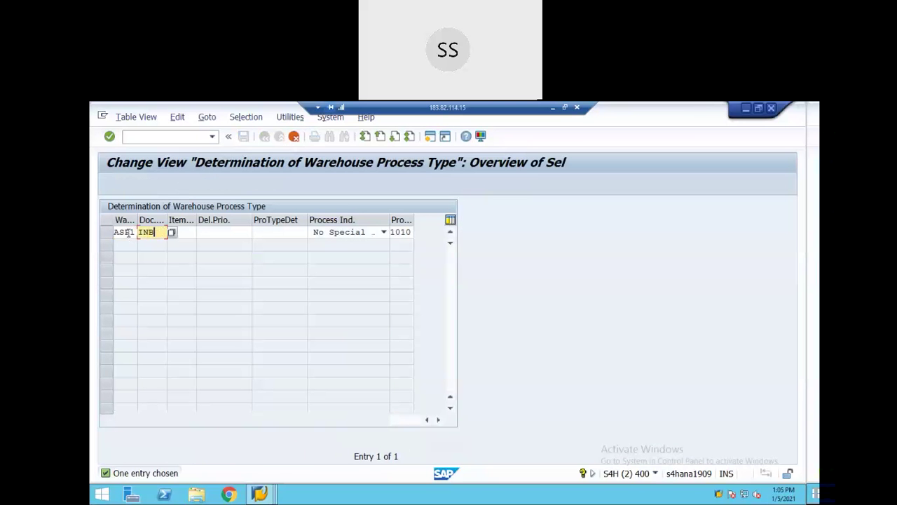
{"action": "left_click", "coordinate": [191, 232]}
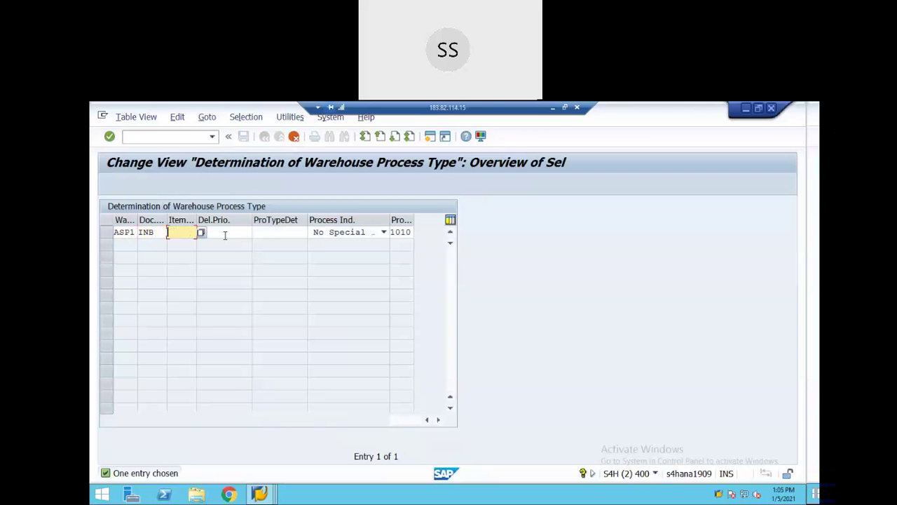
{"action": "left_click", "coordinate": [276, 232]}
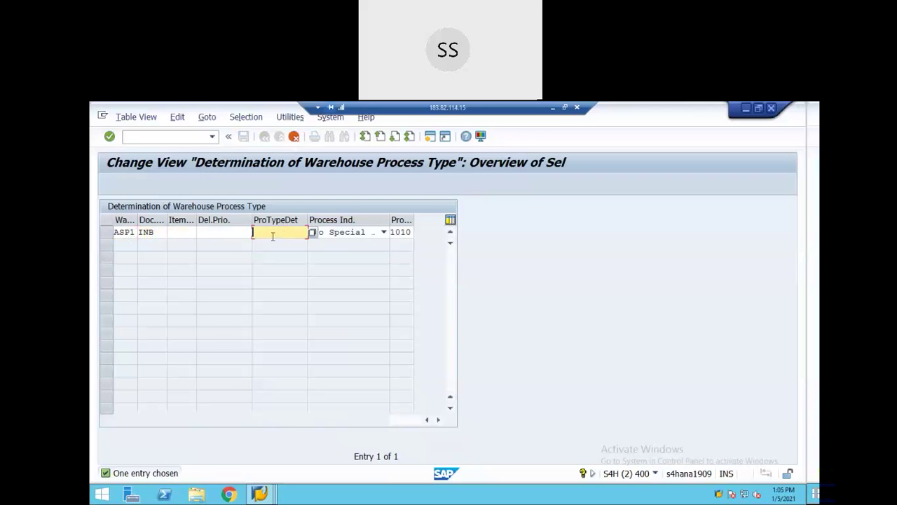
{"action": "left_click", "coordinate": [313, 232]}
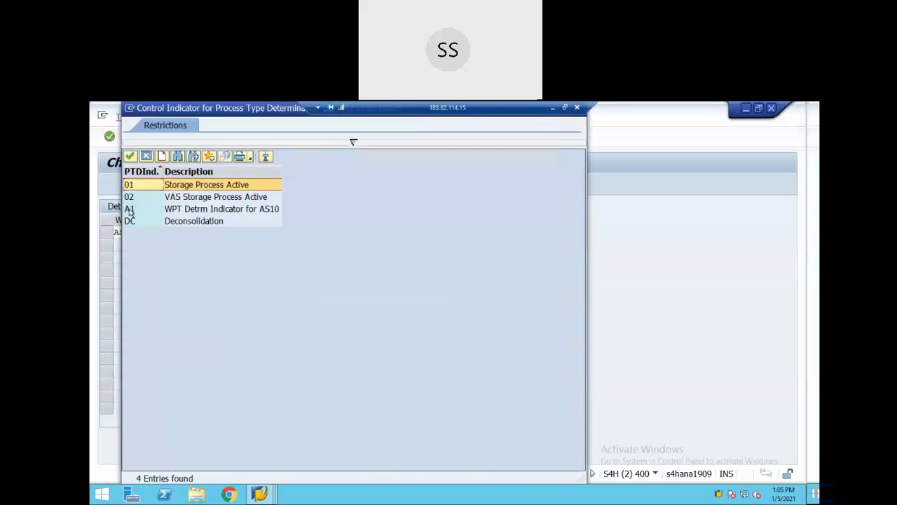
{"action": "left_click", "coordinate": [207, 210]}
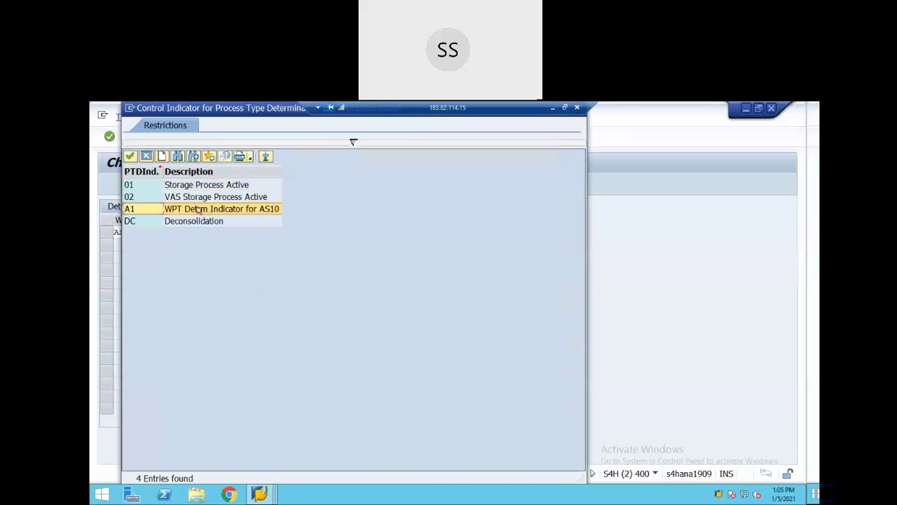
{"action": "left_click", "coordinate": [131, 156]}
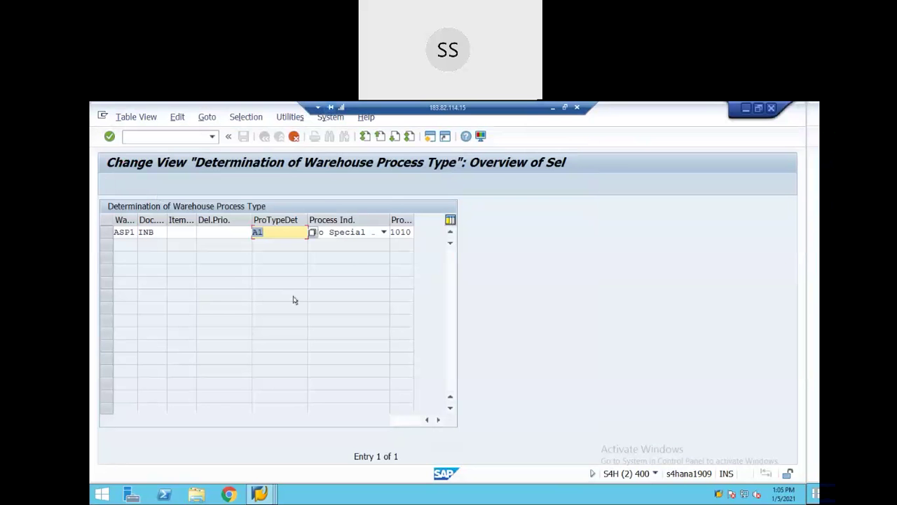
- Set the copied INB entry's warehouse process type to AS10 and confirm the copy
{"action": "left_click", "coordinate": [402, 232]}
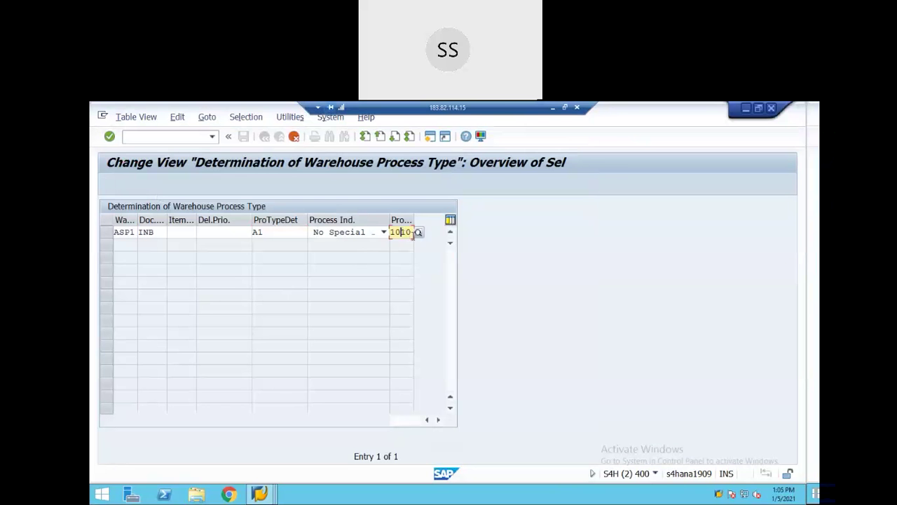
{"action": "left_click", "coordinate": [418, 232]}
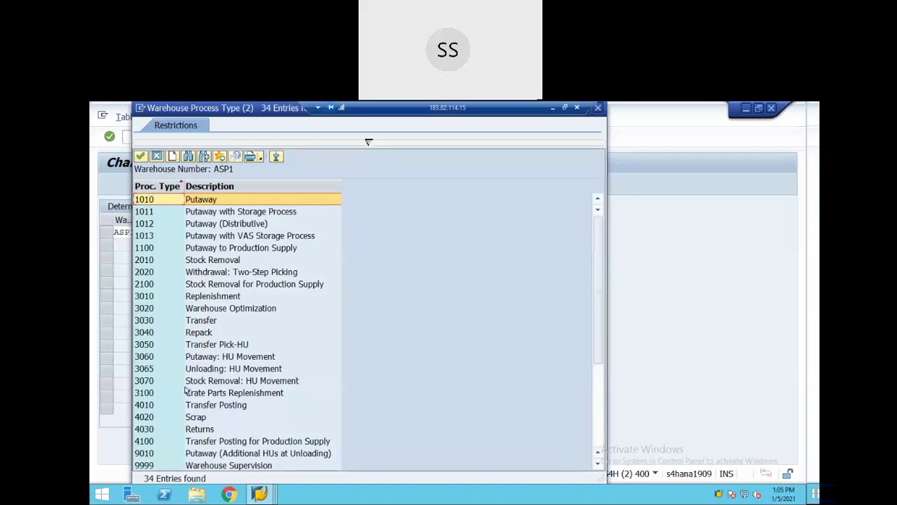
{"action": "scroll", "coordinate": [186, 391], "scroll_direction": "down", "scroll_amount": 5}
{"action": "left_click", "coordinate": [145, 333]}
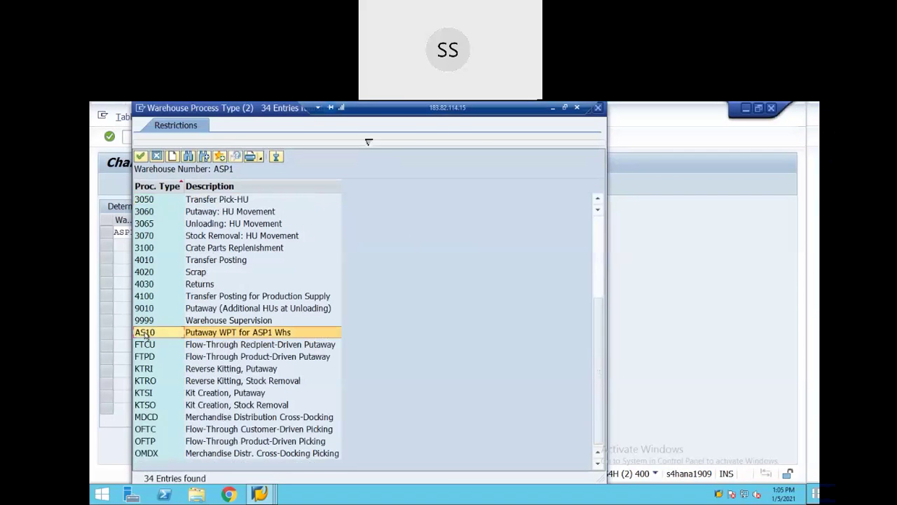
{"action": "double_click", "coordinate": [145, 333]}
{"action": "left_click", "coordinate": [329, 287]}
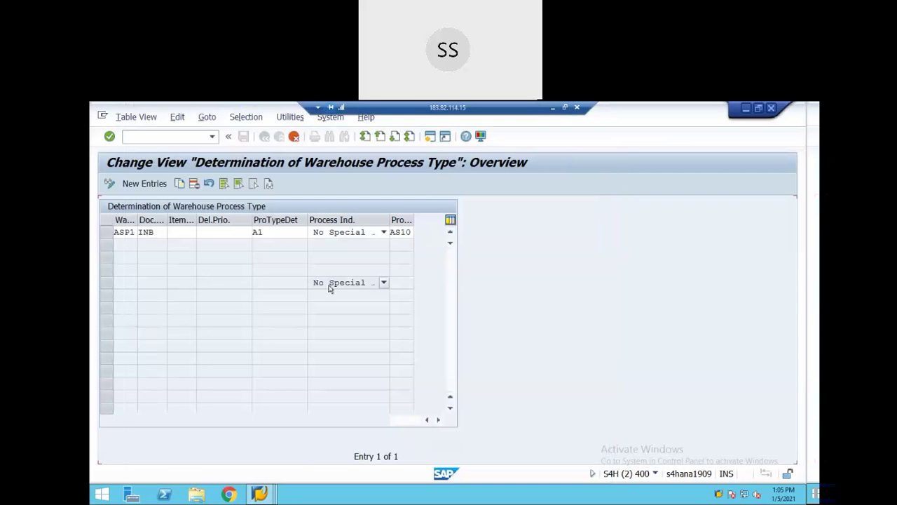
{"action": "key", "text": "Return"}
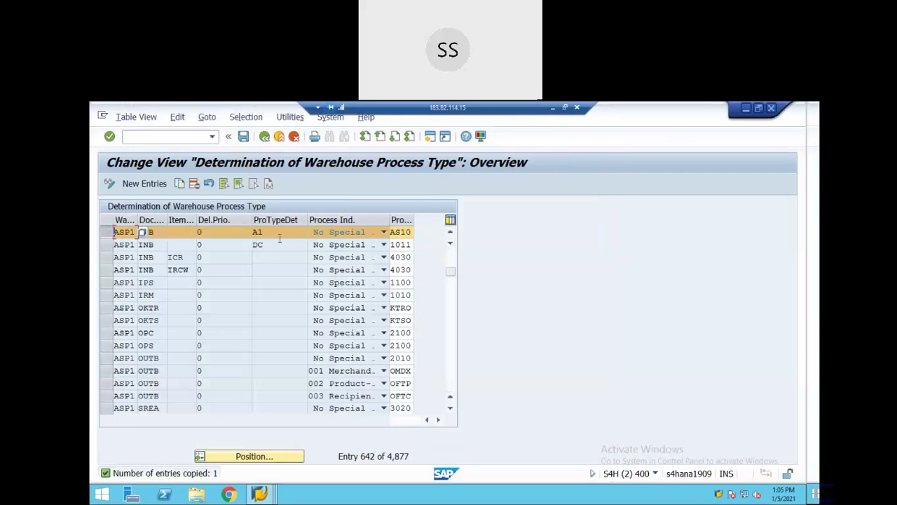
- Save the new determination entry under the proposed customizing request and return to the IMG
{"action": "left_click", "coordinate": [243, 136]}
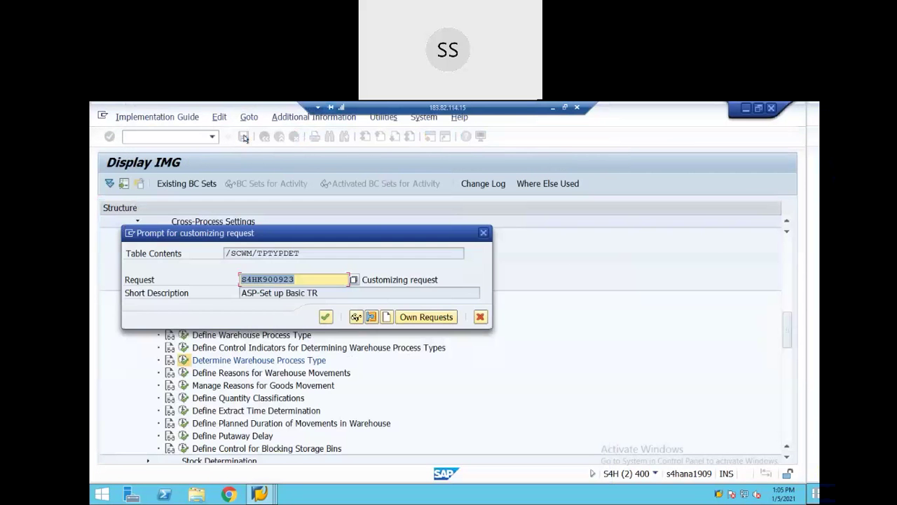
{"action": "left_click", "coordinate": [326, 317]}
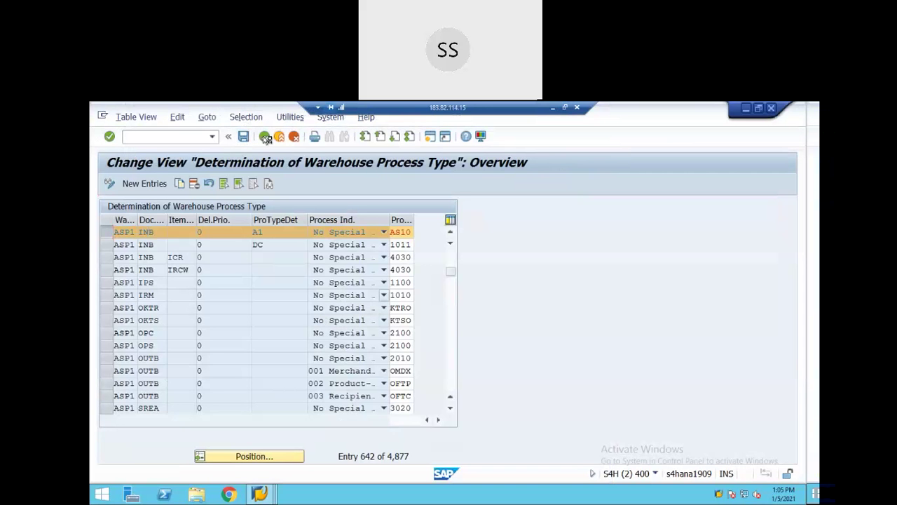
{"action": "left_click", "coordinate": [265, 138]}
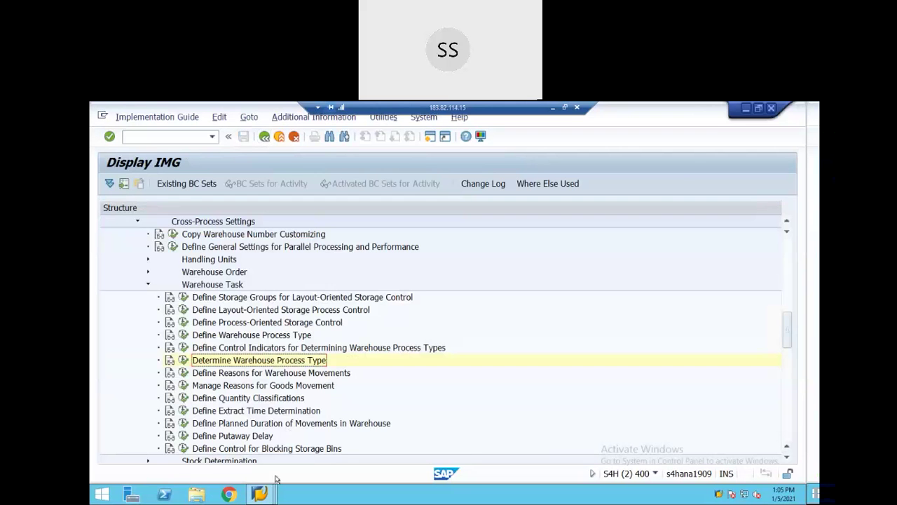
- Switch to the inbound delivery session and open the warehouse product transaction /n/scwm/mat1 in a new session
{"action": "left_click", "coordinate": [259, 494]}
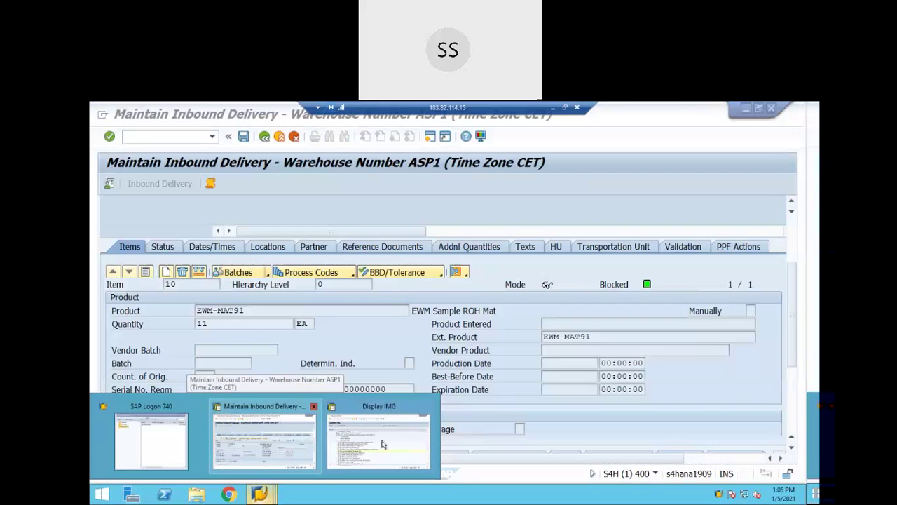
{"action": "left_click", "coordinate": [264, 441]}
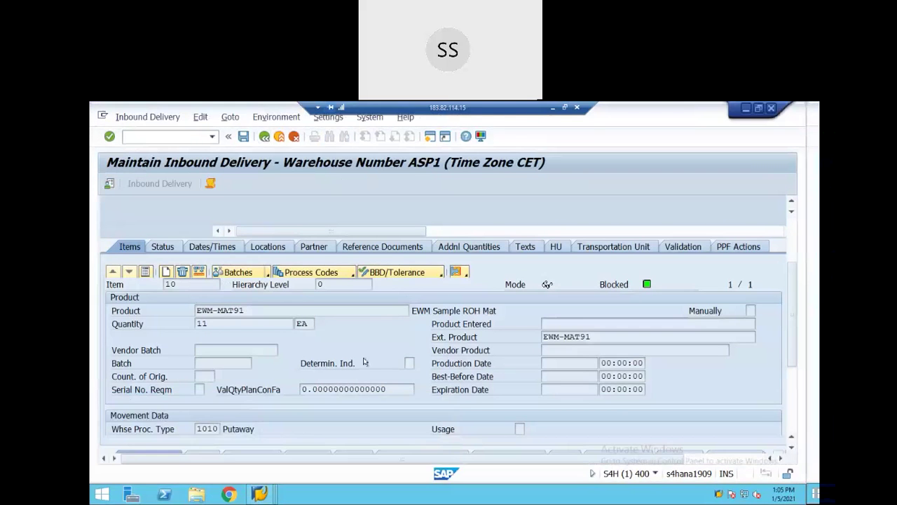
{"action": "left_click", "coordinate": [429, 136]}
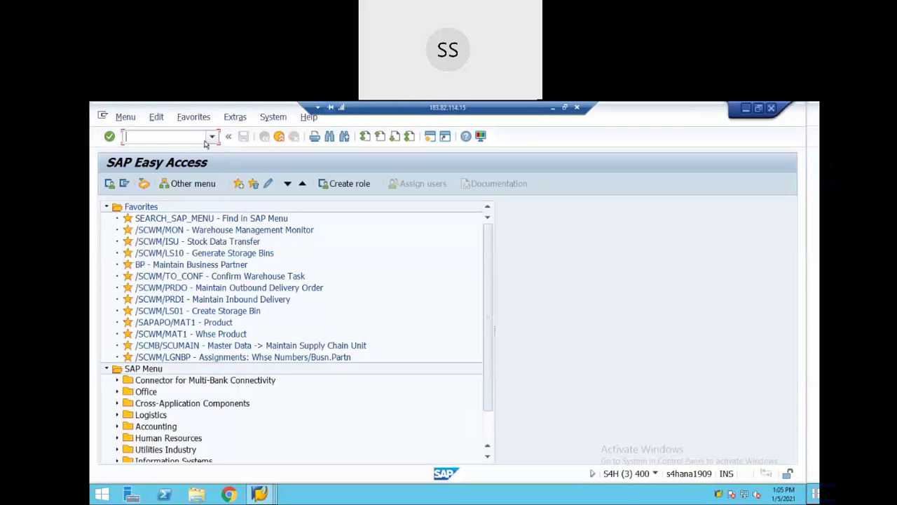
{"action": "left_click", "coordinate": [212, 137]}
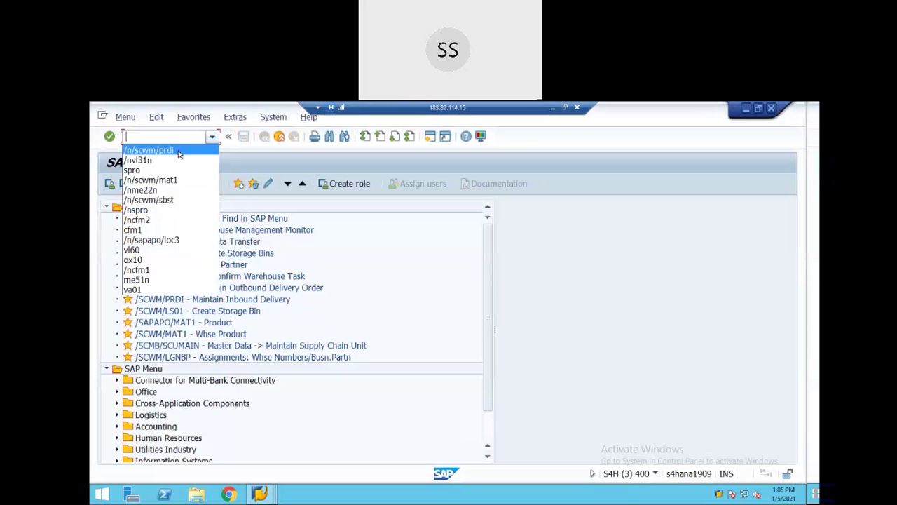
{"action": "left_click", "coordinate": [164, 182]}
{"action": "key", "text": "Return"}
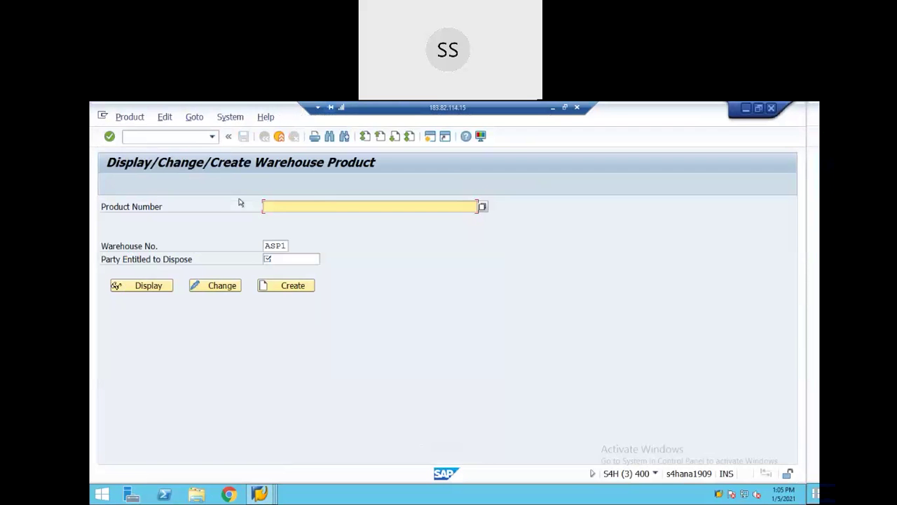
- Open product EWM-MAT91 for warehouse ASP1 in change mode and go to its process type determination indicator in the warehouse data
{"action": "left_click", "coordinate": [307, 209]}
{"action": "left_click", "coordinate": [302, 219]}
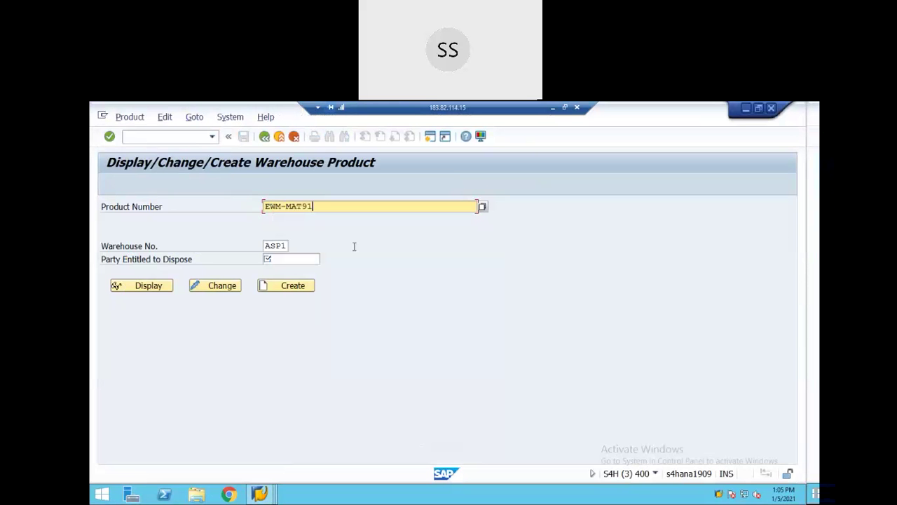
{"action": "left_click", "coordinate": [220, 286]}
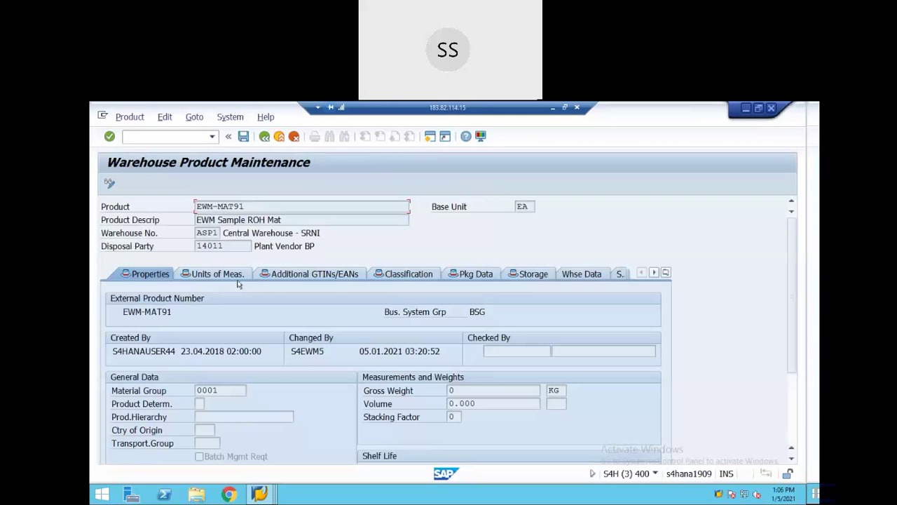
{"action": "left_click", "coordinate": [582, 274]}
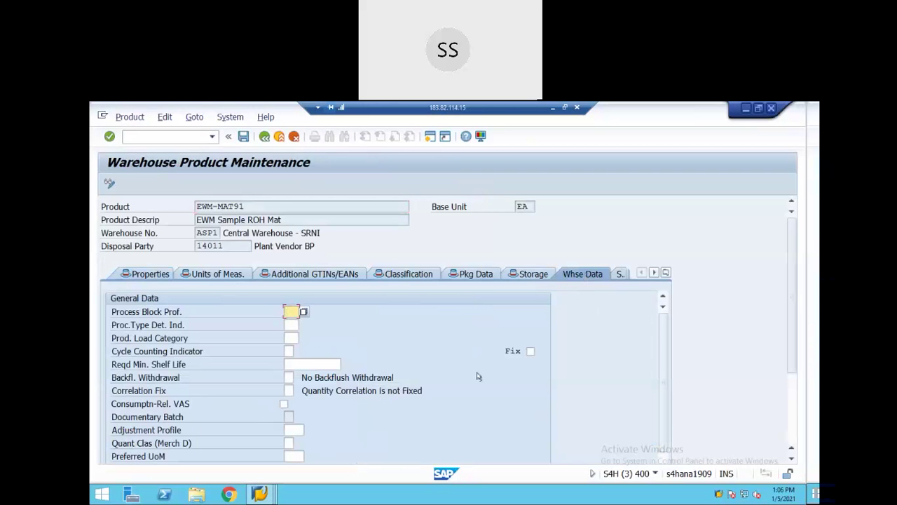
{"action": "left_click", "coordinate": [293, 325]}
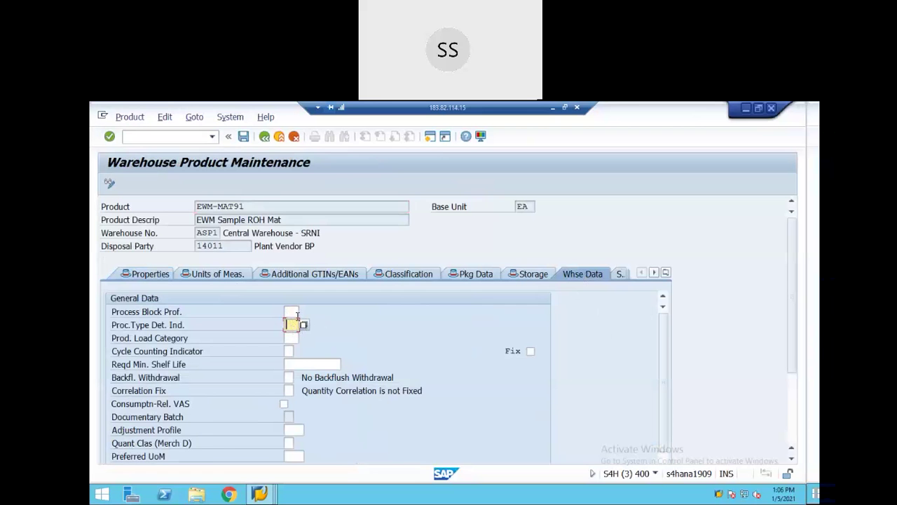
- Switch to the IMG session, reopen Determine Warehouse Process Type and position the list at warehouse ASP1
{"action": "left_click", "coordinate": [259, 495]}
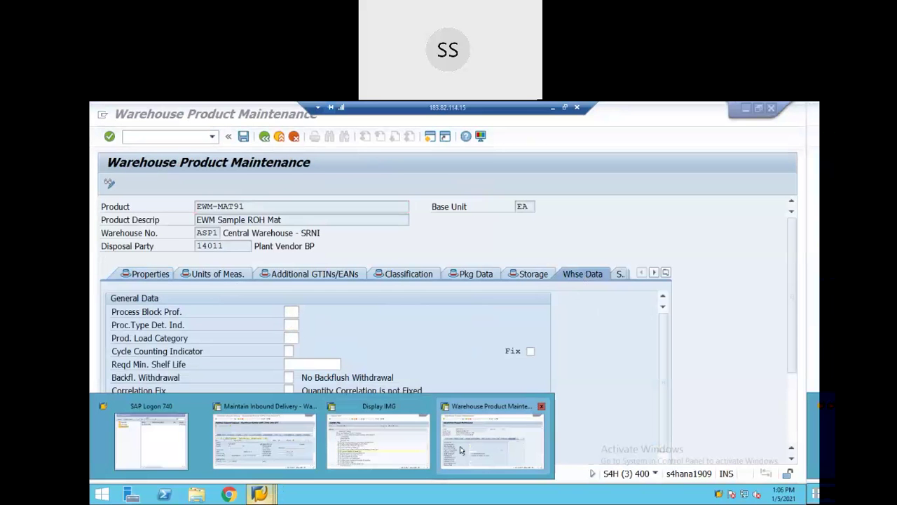
{"action": "left_click", "coordinate": [379, 439]}
{"action": "left_click", "coordinate": [184, 361]}
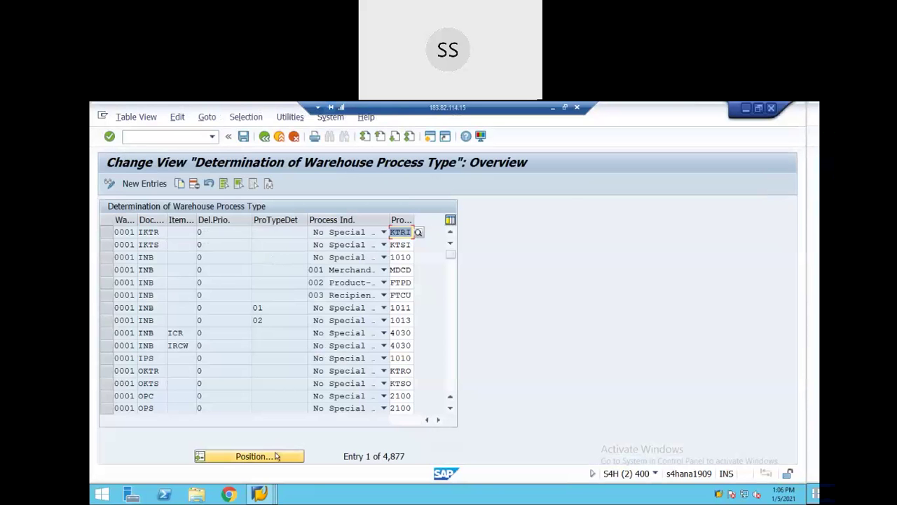
{"action": "left_click", "coordinate": [273, 455]}
{"action": "left_click", "coordinate": [247, 279]}
{"action": "left_click", "coordinate": [247, 292]}
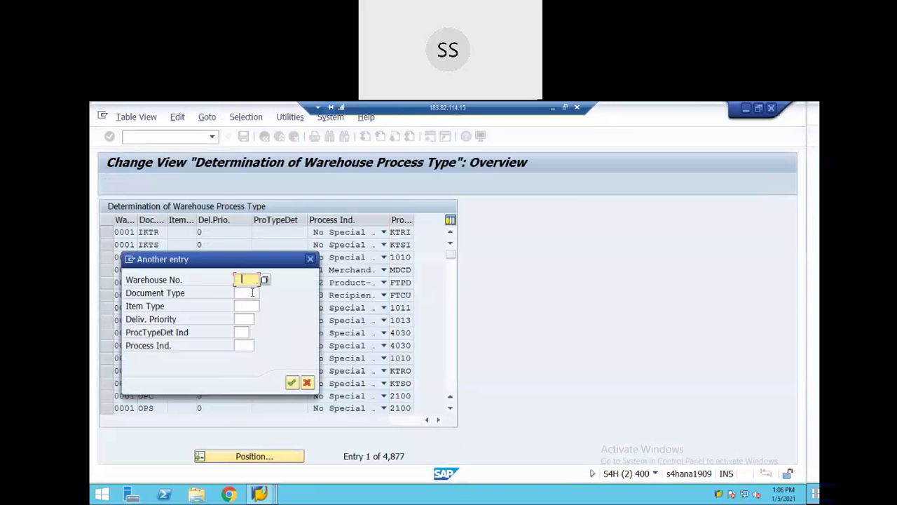
{"action": "key", "text": "Return"}
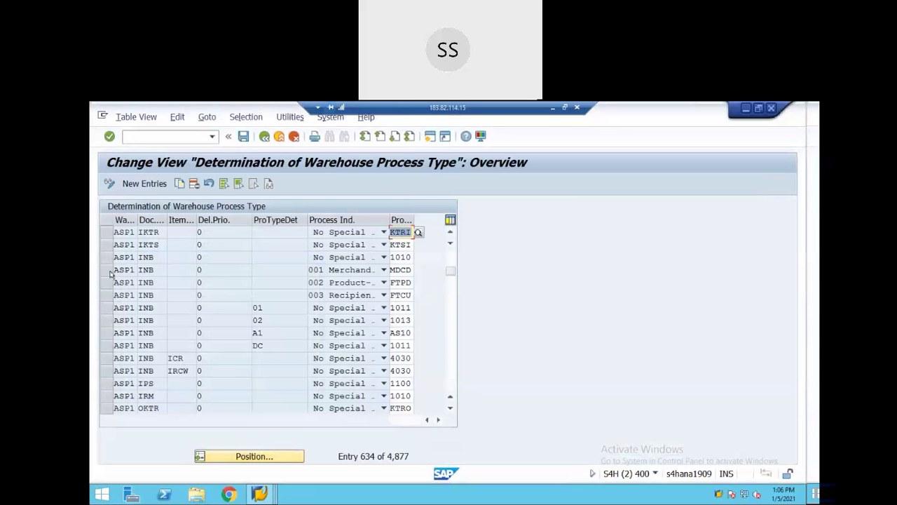
- Compare the INB entry for process type 1010 with the A1 entry for AS10, and return to the warehouse product
{"action": "left_click_drag", "start_coordinate": [104, 270], "coordinate": [105, 271]}
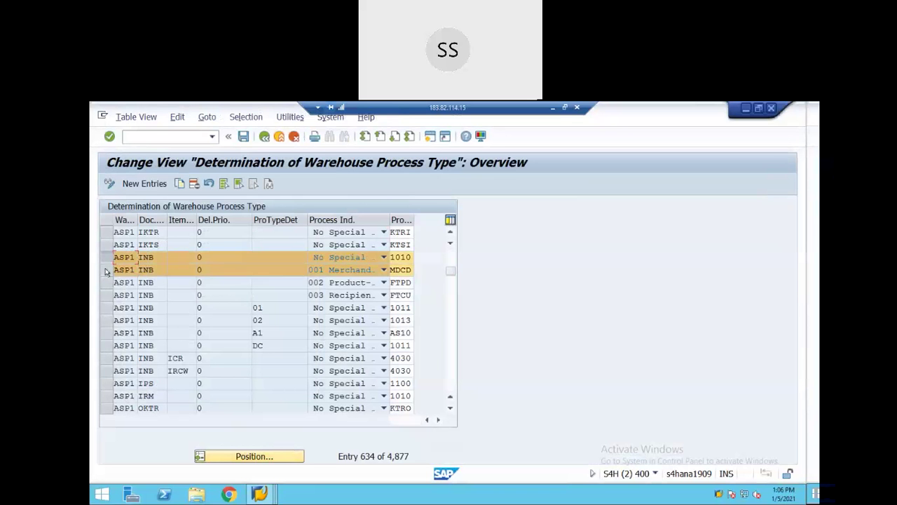
{"action": "left_click", "coordinate": [104, 268]}
{"action": "left_click", "coordinate": [311, 257]}
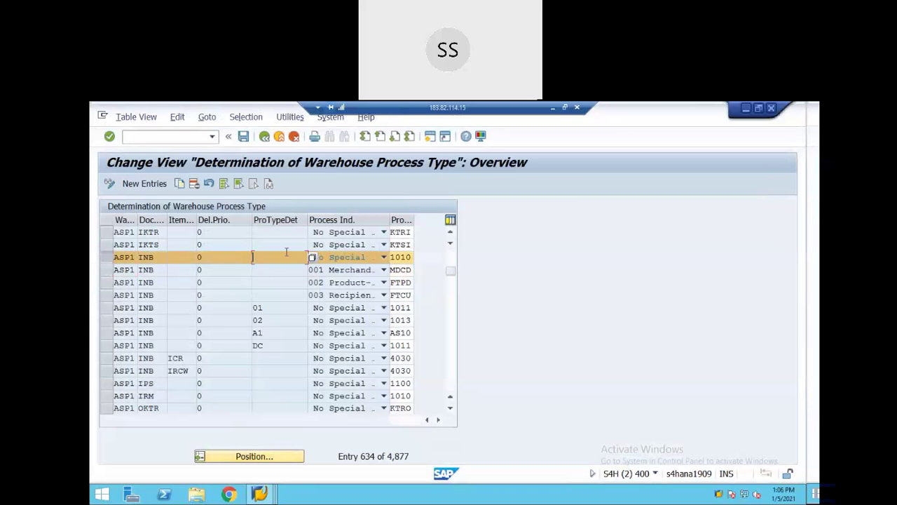
{"action": "left_click", "coordinate": [109, 334]}
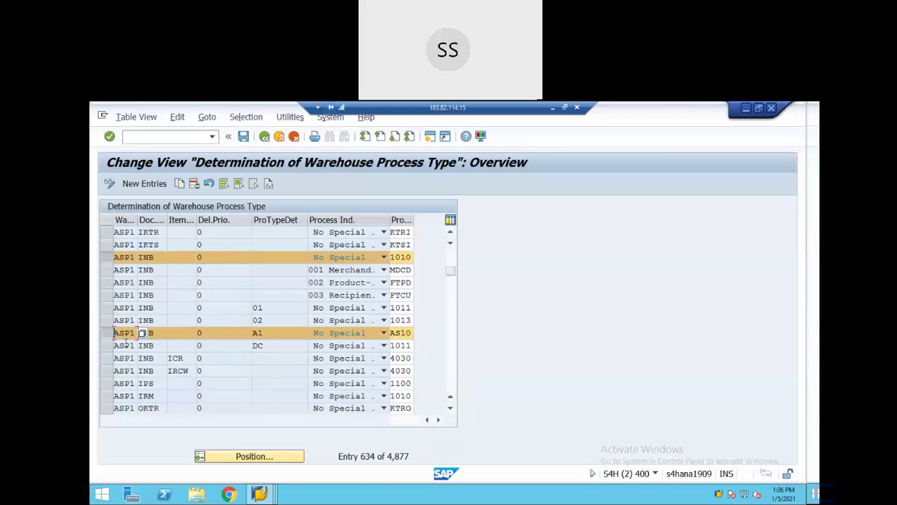
{"action": "left_click", "coordinate": [266, 333]}
{"action": "left_click", "coordinate": [746, 108]}
- Set the process type determination indicator of product EWM-MAT91 to A1
{"action": "left_click", "coordinate": [292, 325]}
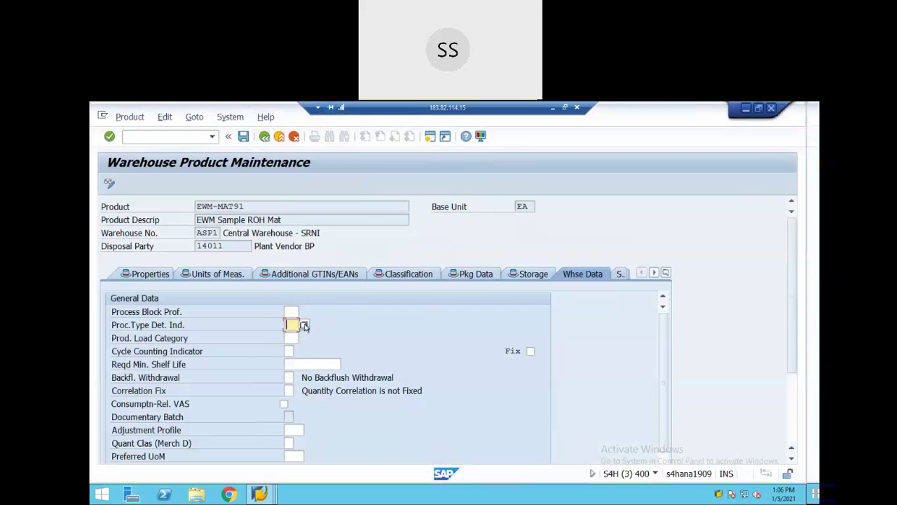
{"action": "left_click", "coordinate": [304, 326]}
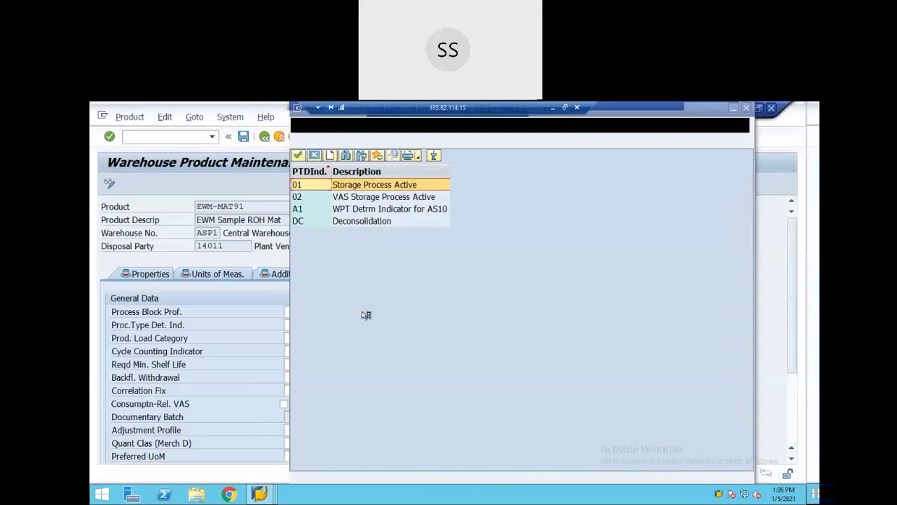
{"action": "double_click", "coordinate": [365, 208]}
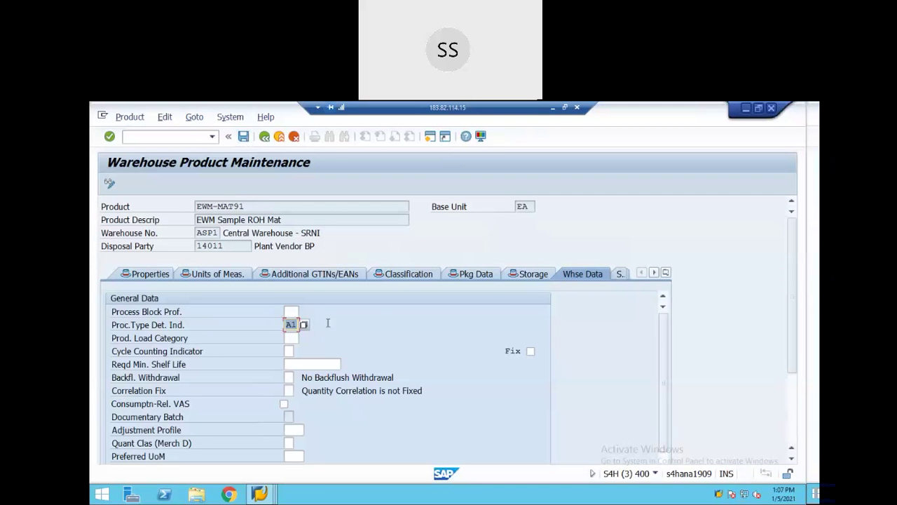
{"action": "key", "text": "Return"}
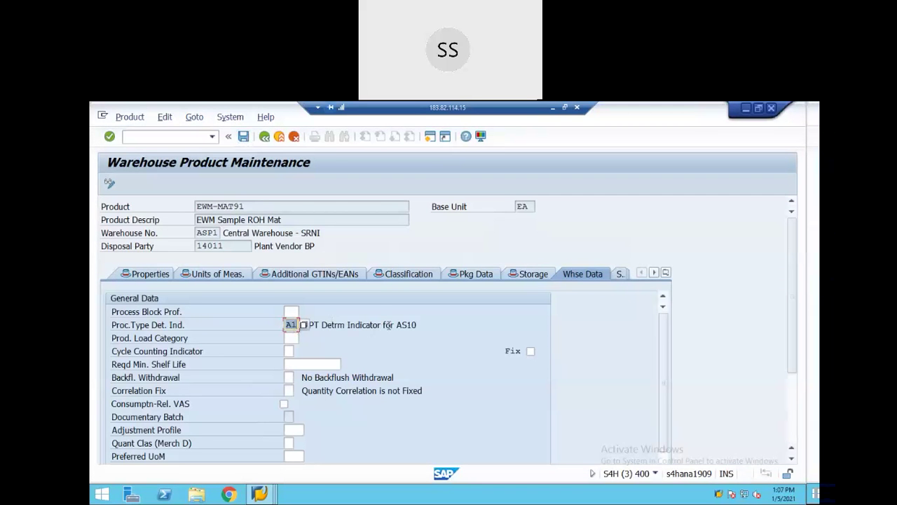
- Save the warehouse product, switch to the inbound delivery session and start creating an inbound delivery with transaction VL31N
{"action": "left_click", "coordinate": [244, 137]}
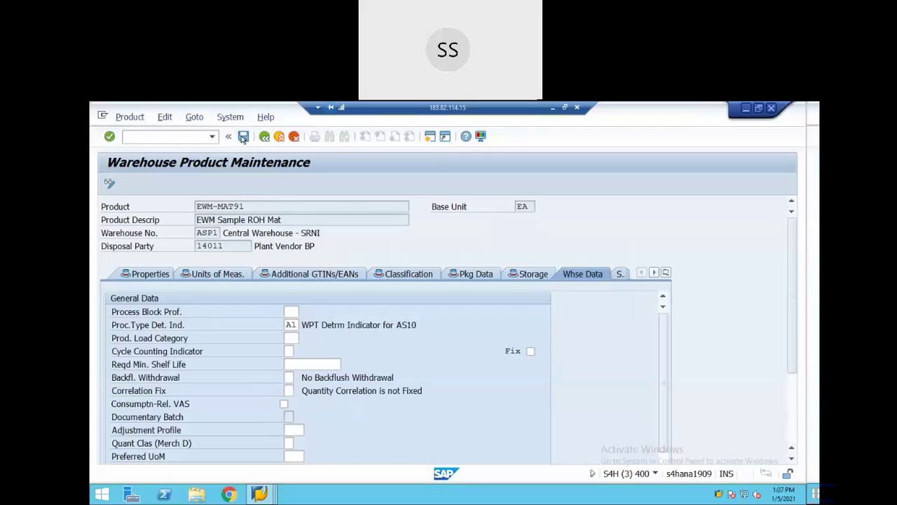
{"action": "left_click", "coordinate": [269, 492]}
{"action": "left_click", "coordinate": [276, 453]}
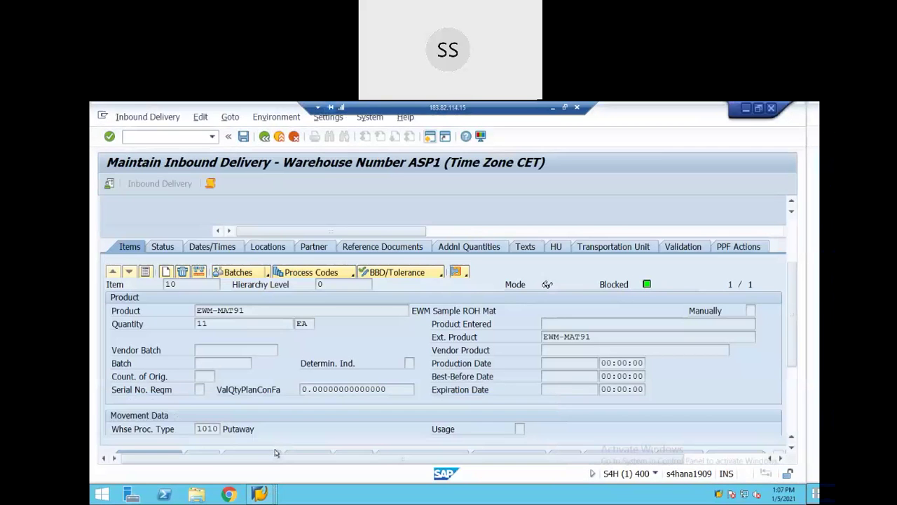
{"action": "left_click", "coordinate": [212, 136]}
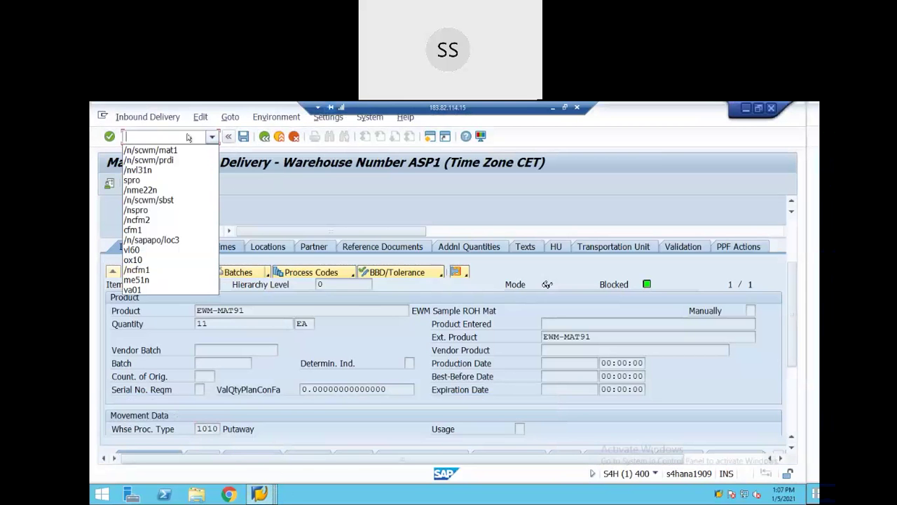
{"action": "left_click", "coordinate": [138, 169]}
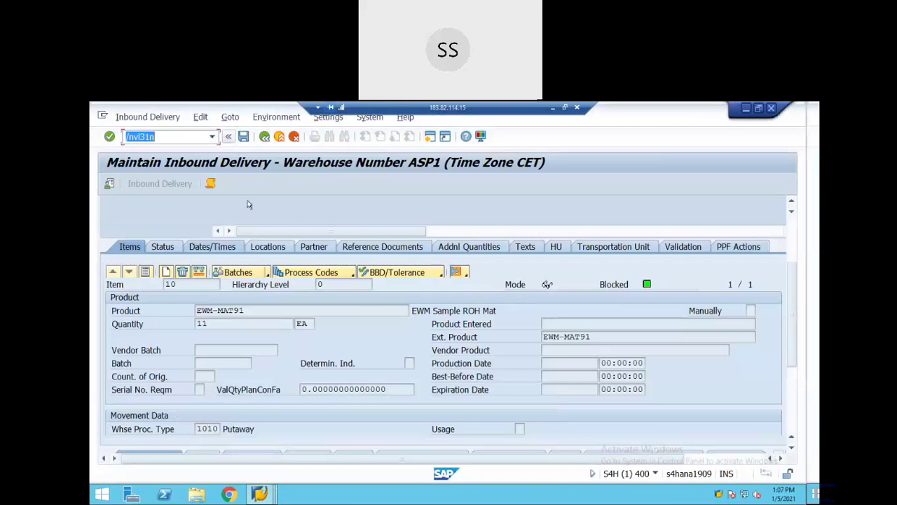
{"action": "key", "text": "Return"}
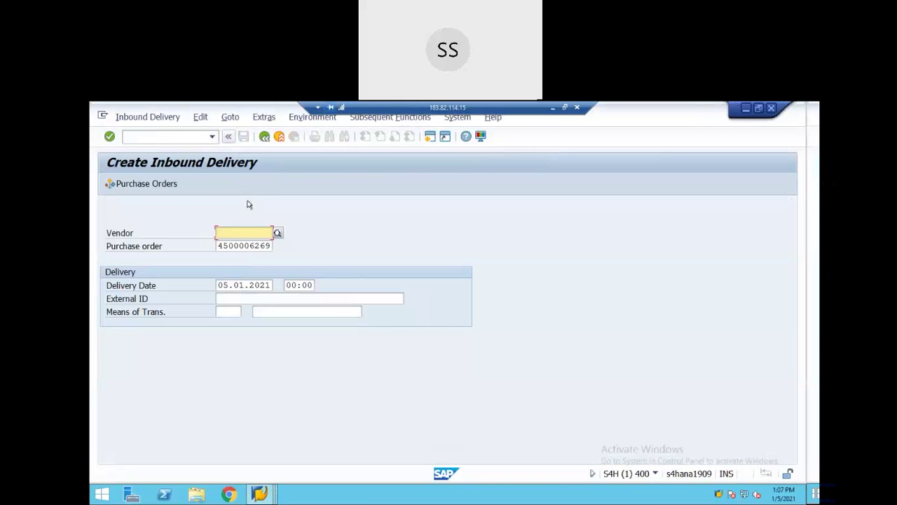
- Enter external ID INB-TEST-1005 for the inbound delivery, keeping the proposed purchase order, and continue to the delivery overview
{"action": "left_click", "coordinate": [255, 301]}
{"action": "left_click", "coordinate": [280, 309]}
{"action": "key", "text": "BackSpace"}
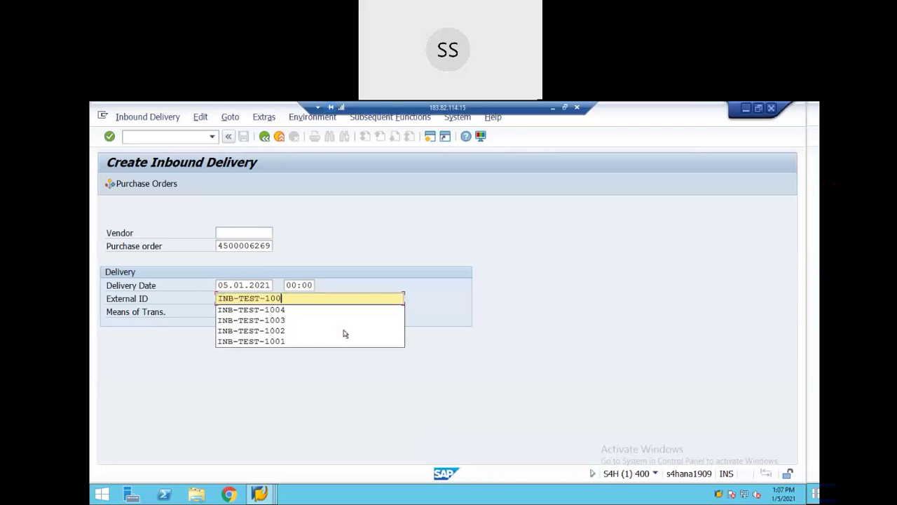
{"action": "type", "text": "5"}
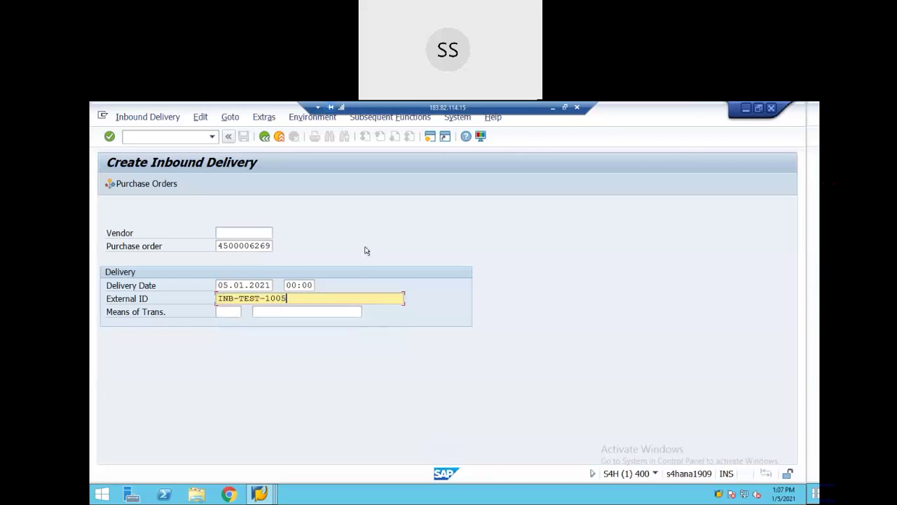
{"action": "key", "text": "Return"}
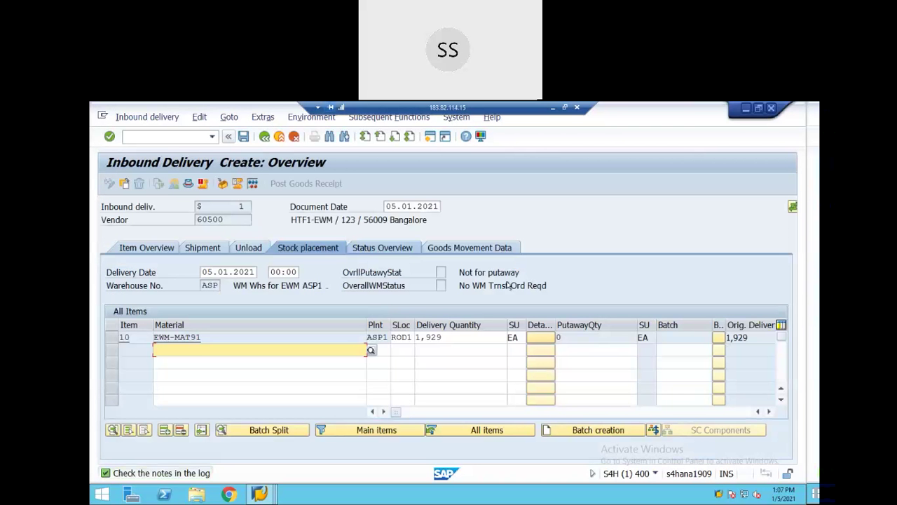
- Set the delivery quantity of item 10, EWM-MAT91, to 12 and save the inbound delivery
{"action": "left_click", "coordinate": [451, 336]}
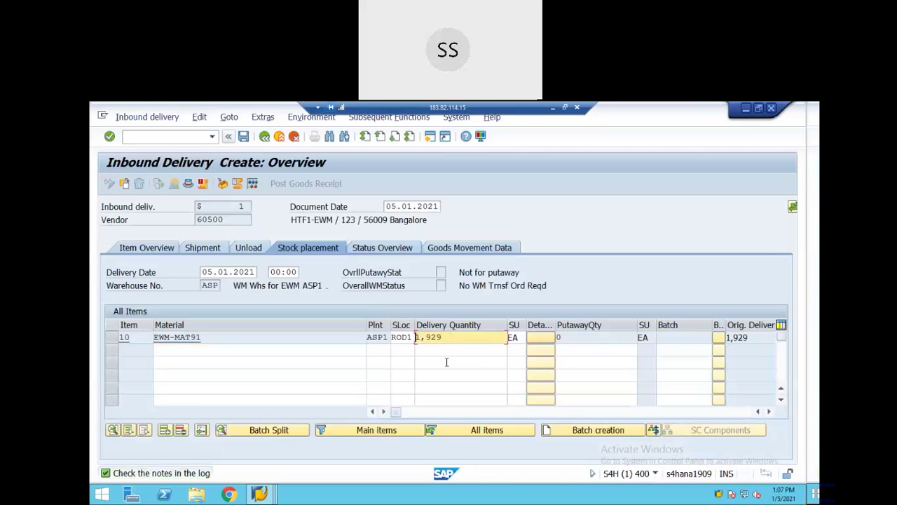
{"action": "key", "text": "Delete"}
{"action": "key", "text": "Delete"}
{"action": "key", "text": "Delete"}
{"action": "key", "text": "Delete"}
{"action": "key", "text": "Delete"}
{"action": "type", "text": "12"}
{"action": "key", "text": "Return"}
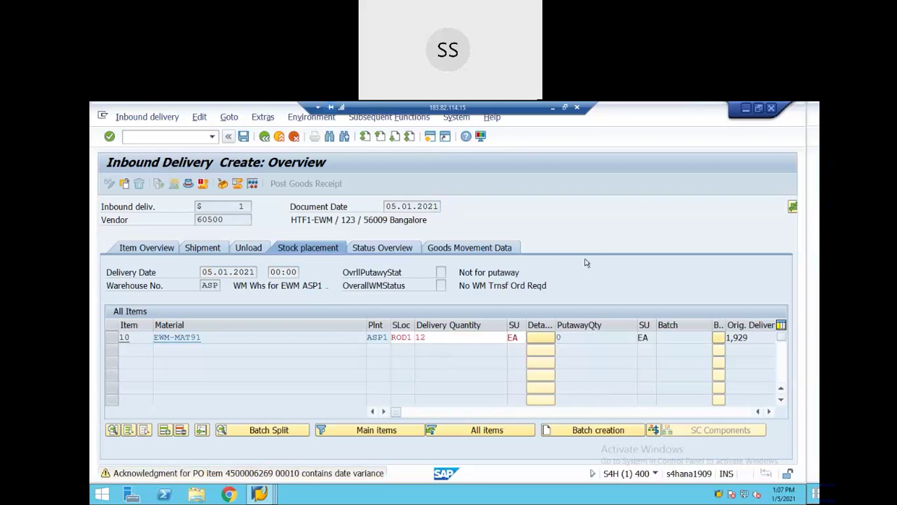
{"action": "key", "text": "Return"}
{"action": "left_click", "coordinate": [232, 337]}
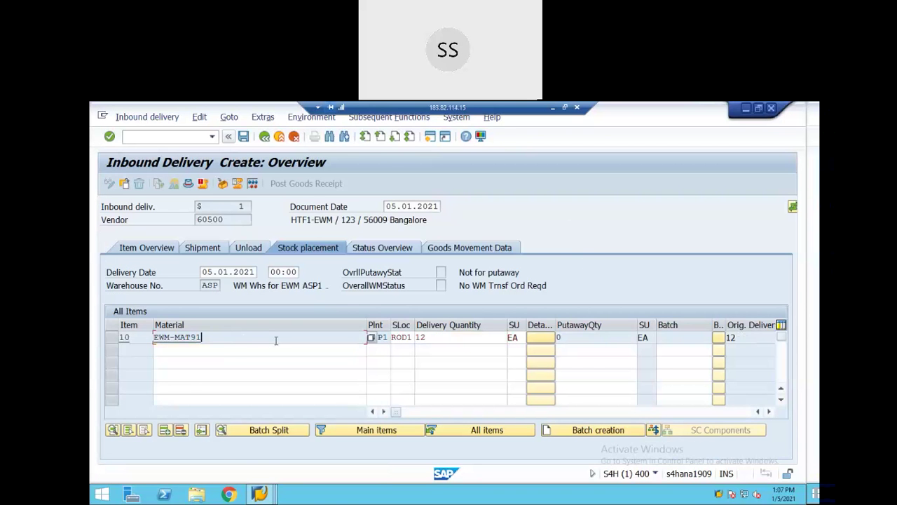
{"action": "left_click", "coordinate": [243, 136]}
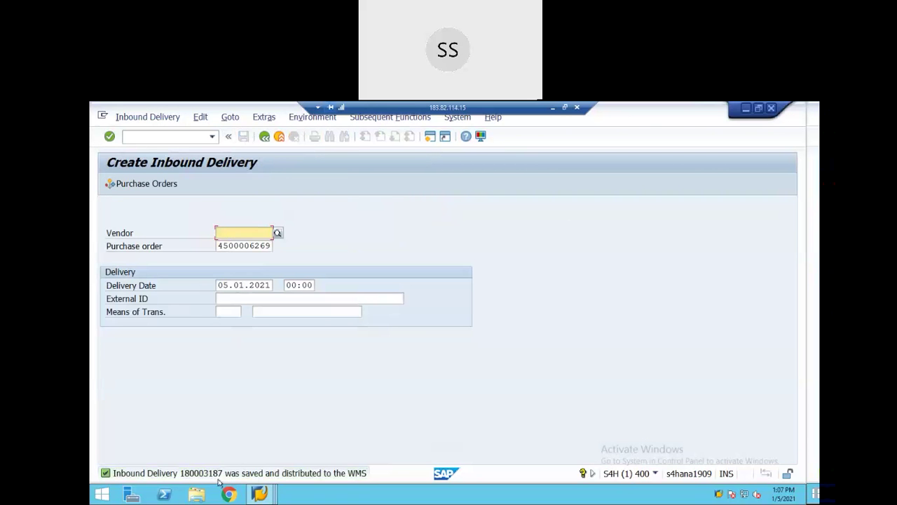
- Open EWM inbound delivery maintenance with transaction /n/scwm/prdi in the same session
{"action": "left_click", "coordinate": [260, 495]}
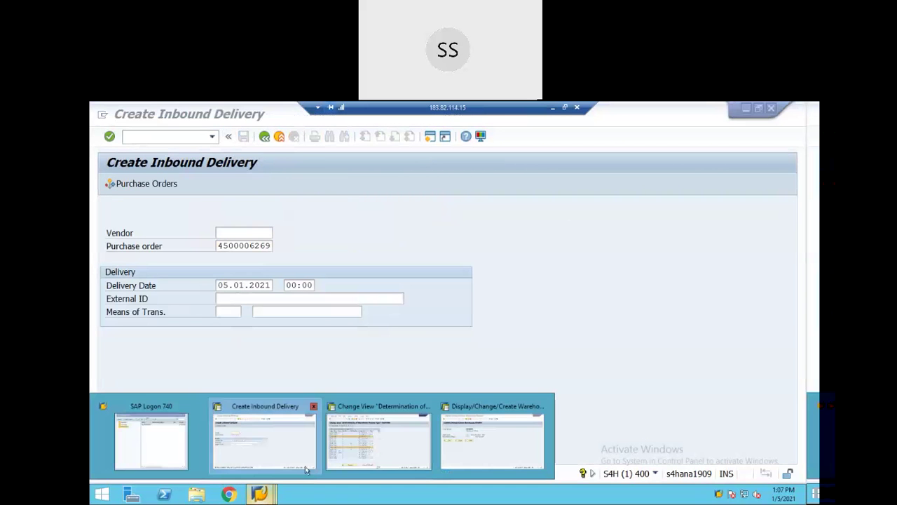
{"action": "left_click", "coordinate": [266, 452]}
{"action": "left_click", "coordinate": [211, 137]}
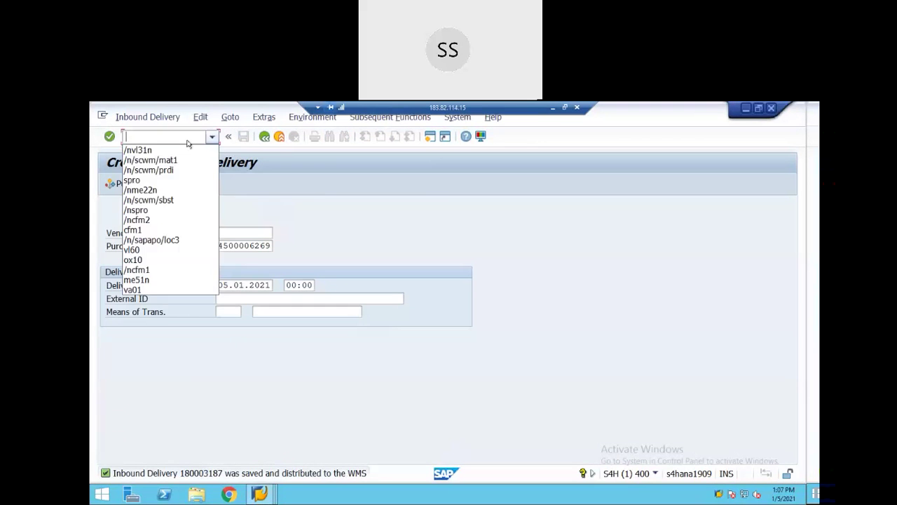
{"action": "left_click", "coordinate": [175, 172]}
{"action": "key", "text": "Return"}
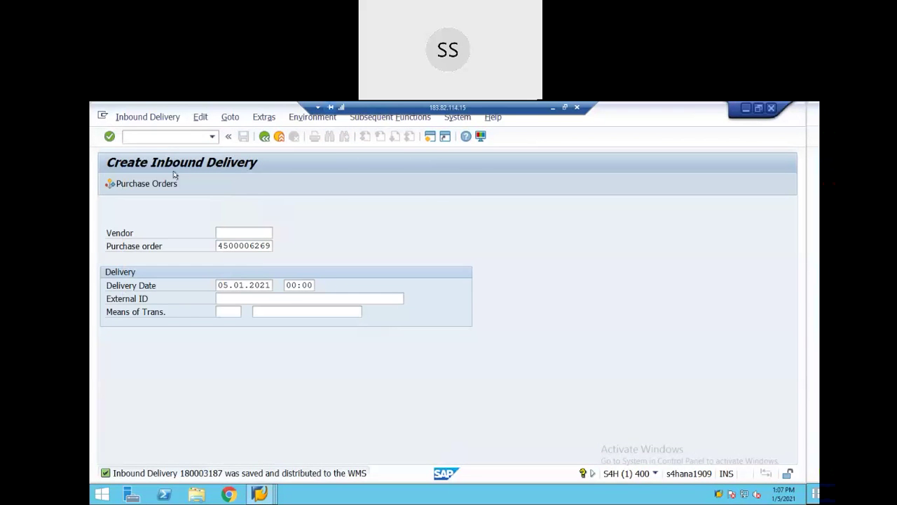
- Search by ERP reference document for inbound delivery 180003187
{"action": "left_click", "coordinate": [546, 206]}
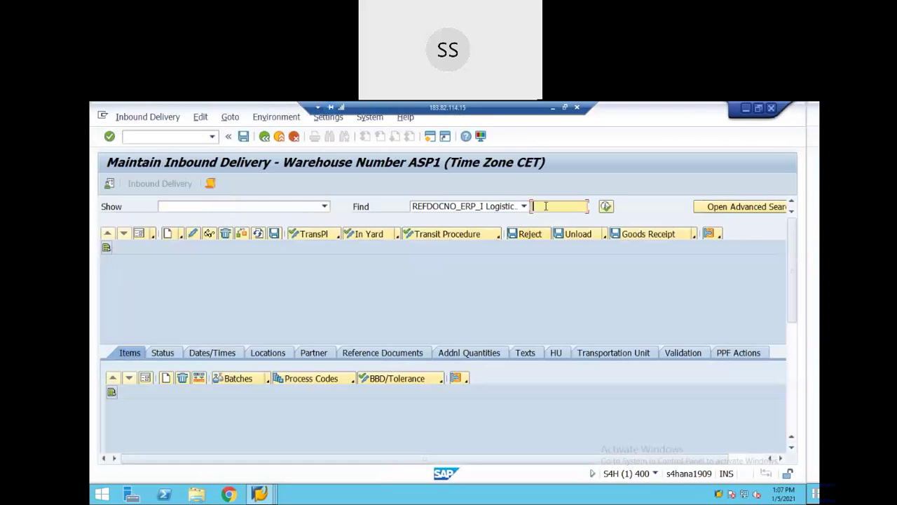
{"action": "left_click", "coordinate": [614, 222]}
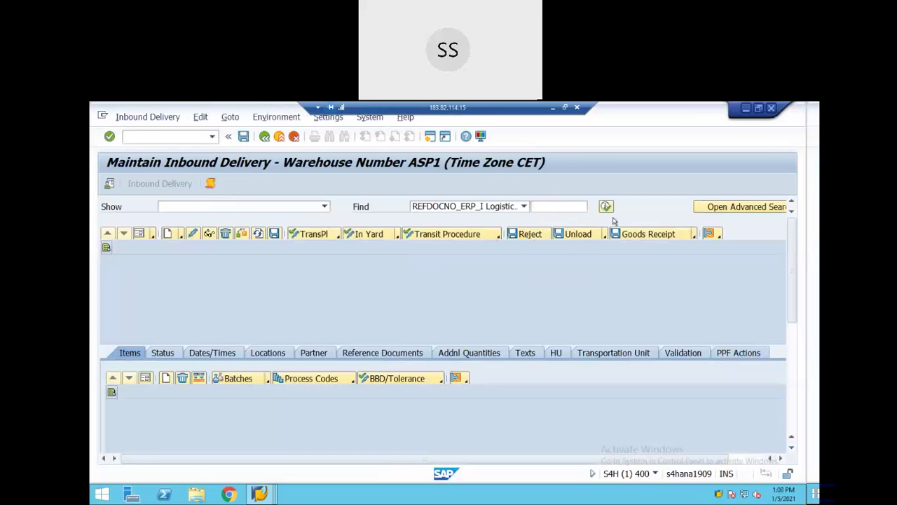
{"action": "left_click", "coordinate": [551, 206]}
{"action": "left_click", "coordinate": [557, 213]}
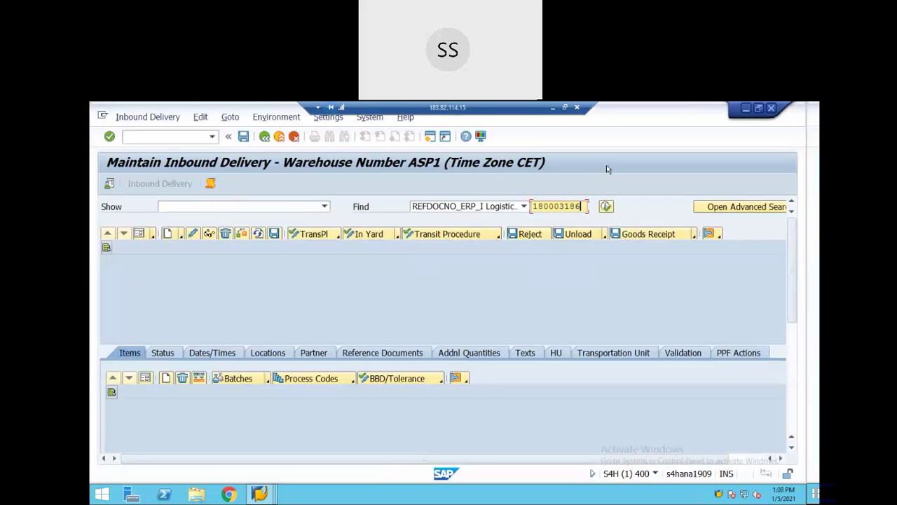
{"action": "key", "text": "BackSpace"}
{"action": "type", "text": "7"}
{"action": "left_click", "coordinate": [605, 205]}
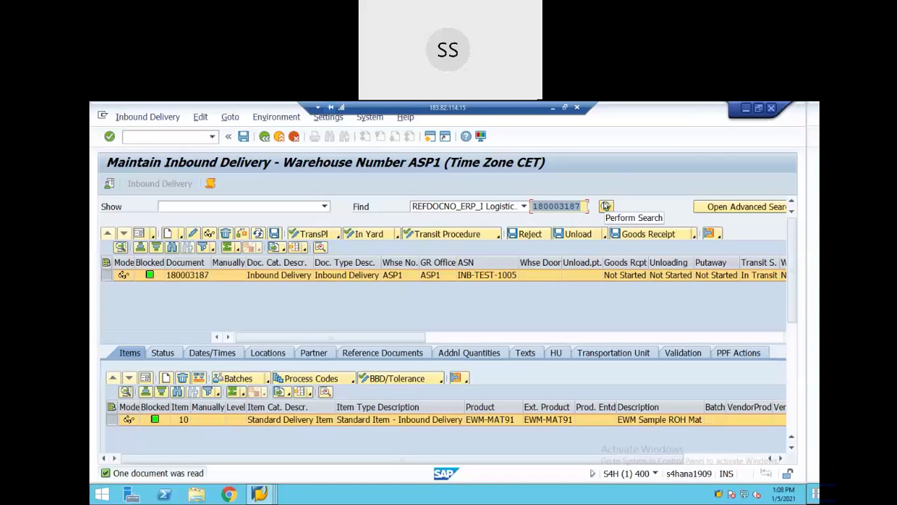
- Open the form view of delivery item 10 and examine its warehouse process type and other movement data
{"action": "left_click", "coordinate": [146, 378]}
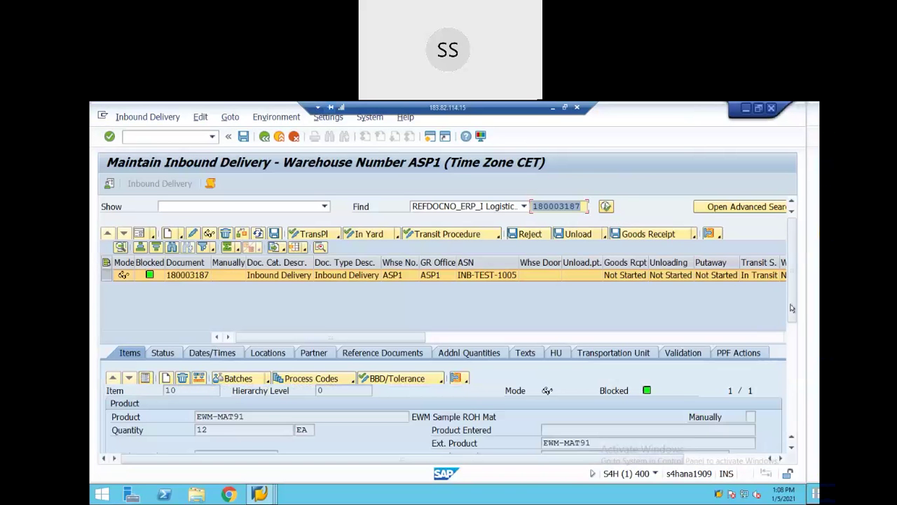
{"action": "left_click_drag", "start_coordinate": [792, 309], "coordinate": [797, 379]}
{"action": "left_click", "coordinate": [212, 389]}
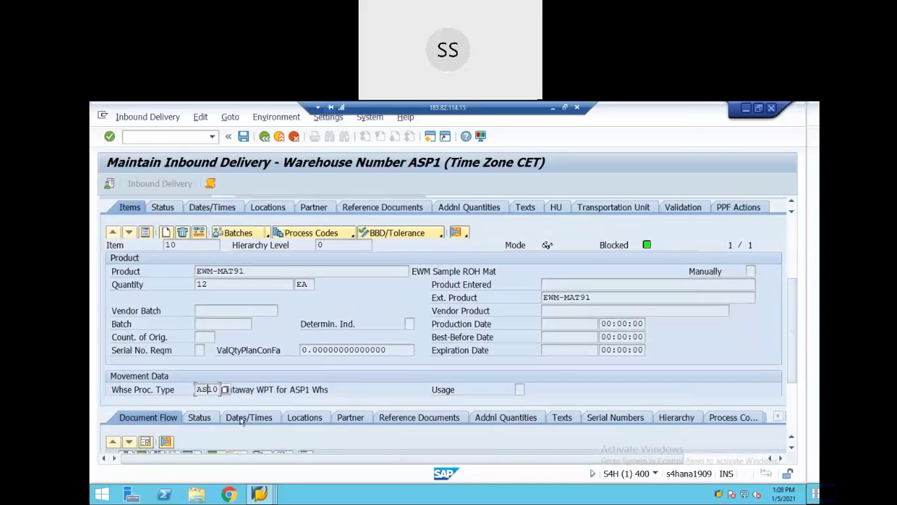
{"action": "left_click_drag", "start_coordinate": [332, 458], "coordinate": [407, 472]}
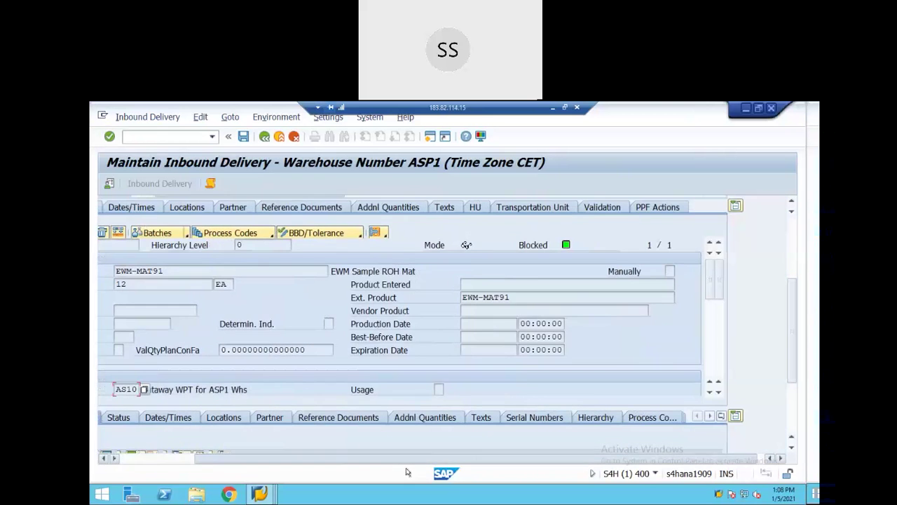
{"action": "left_click_drag", "start_coordinate": [708, 284], "coordinate": [710, 307]}
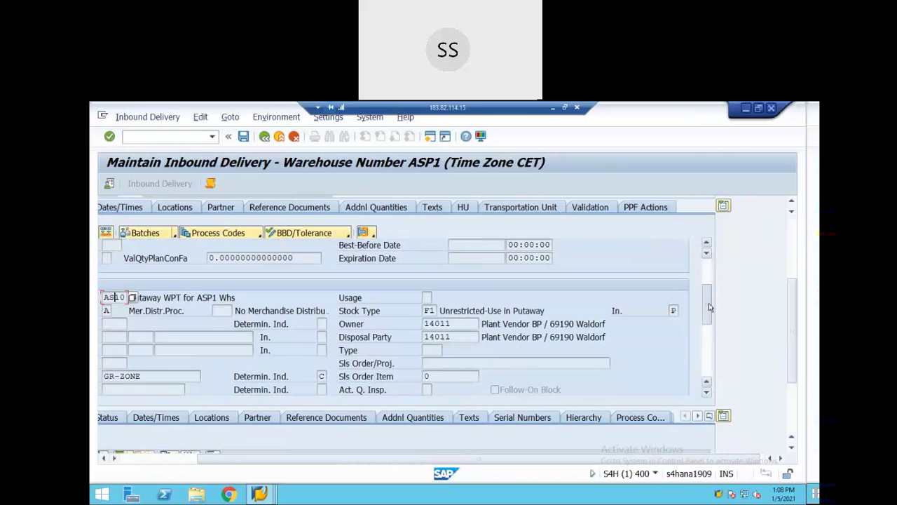
{"action": "left_click_drag", "start_coordinate": [336, 460], "coordinate": [279, 459]}
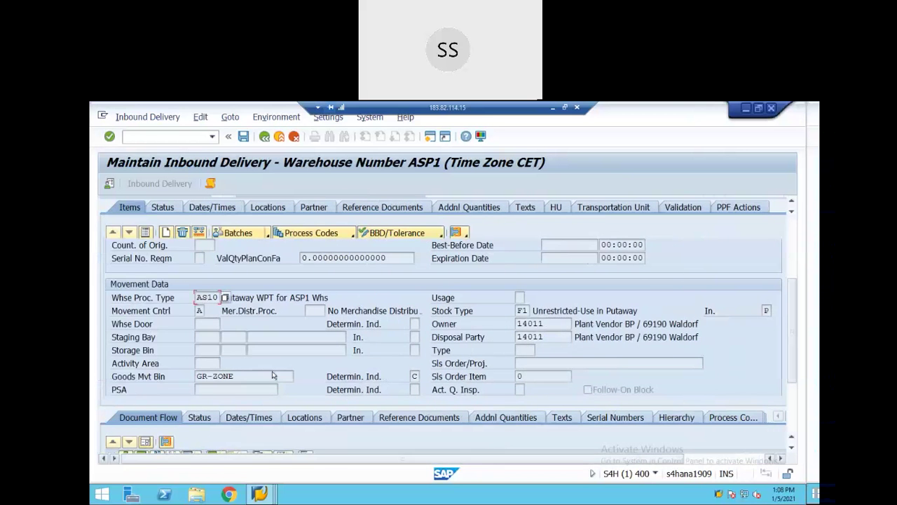
{"action": "scroll", "coordinate": [207, 337], "scroll_direction": "up", "scroll_amount": 2}
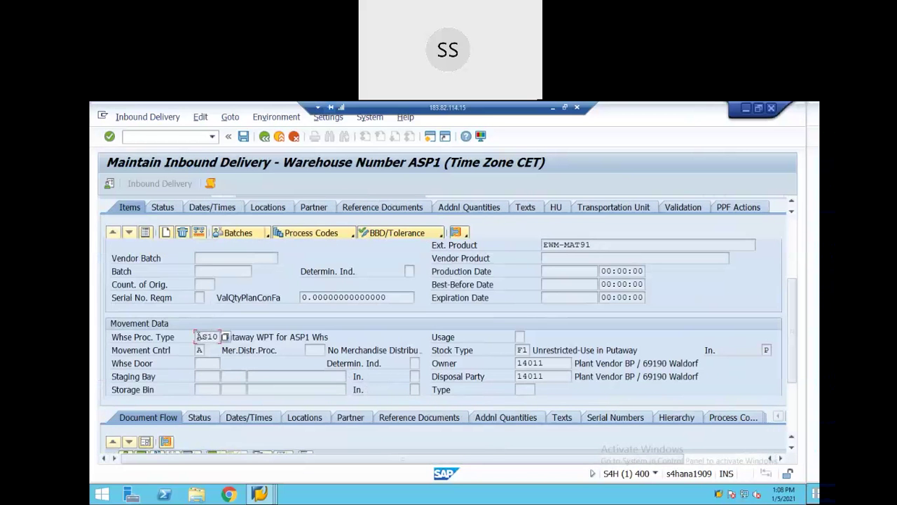
{"action": "double_click", "coordinate": [207, 338]}
{"action": "scroll", "coordinate": [277, 369], "scroll_direction": "up", "scroll_amount": 3}
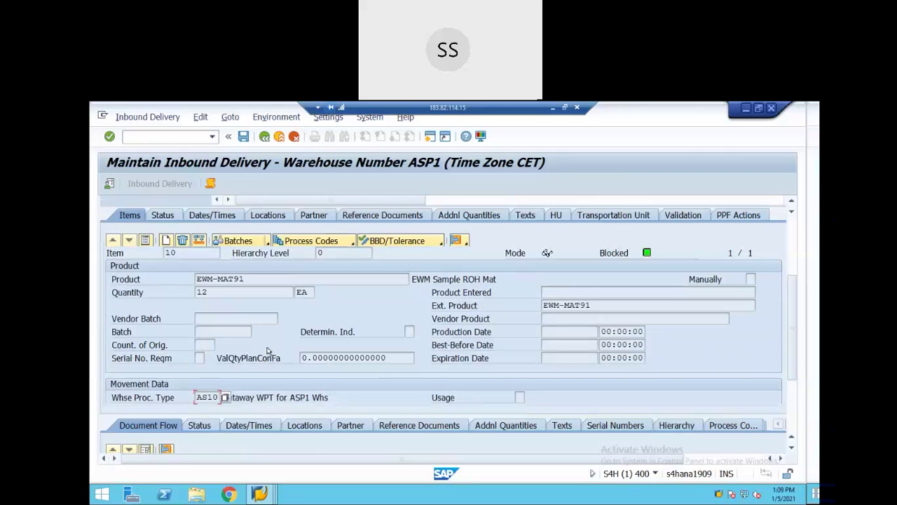
{"action": "scroll", "coordinate": [283, 335], "scroll_direction": "down", "scroll_amount": 3}
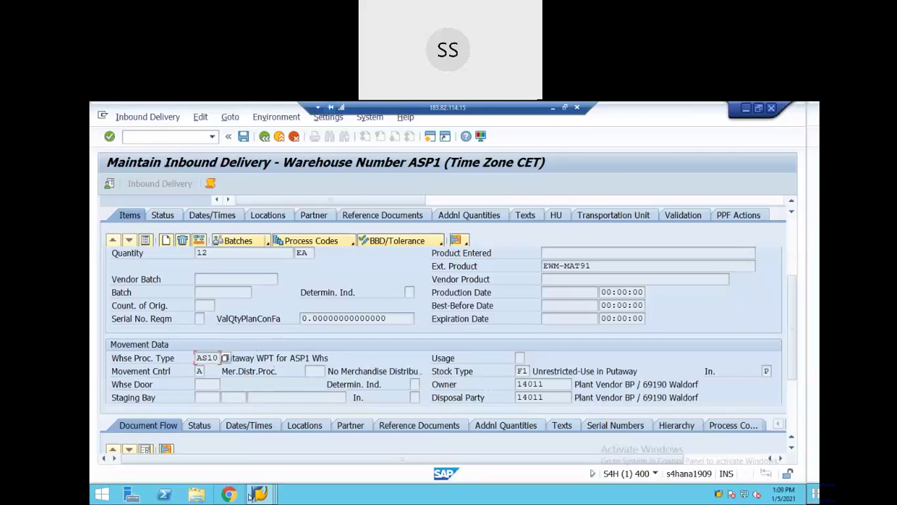
- Switch to the Determination of Warehouse Process Type session and review how the ASP1 INB entries map indicator A1 to AS10 and blank to 1010
{"action": "mouse_move", "coordinate": [263, 495]}
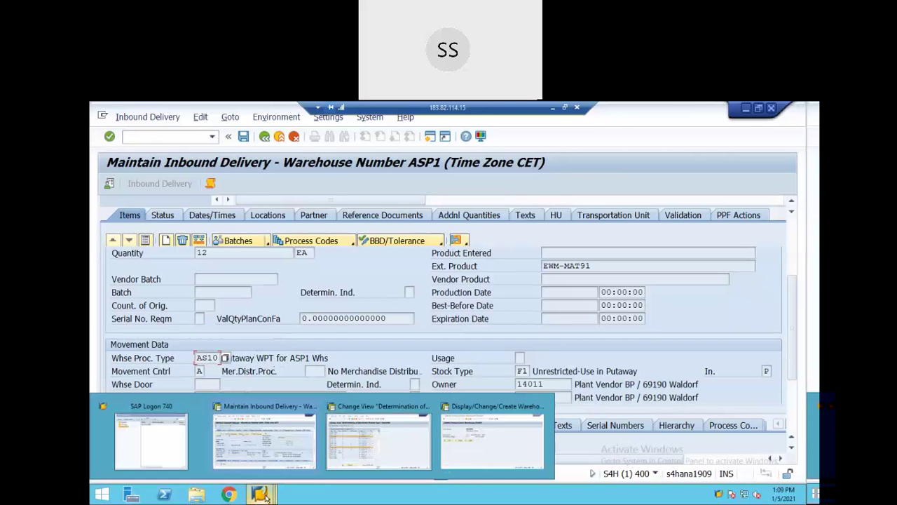
{"action": "left_click", "coordinate": [264, 441]}
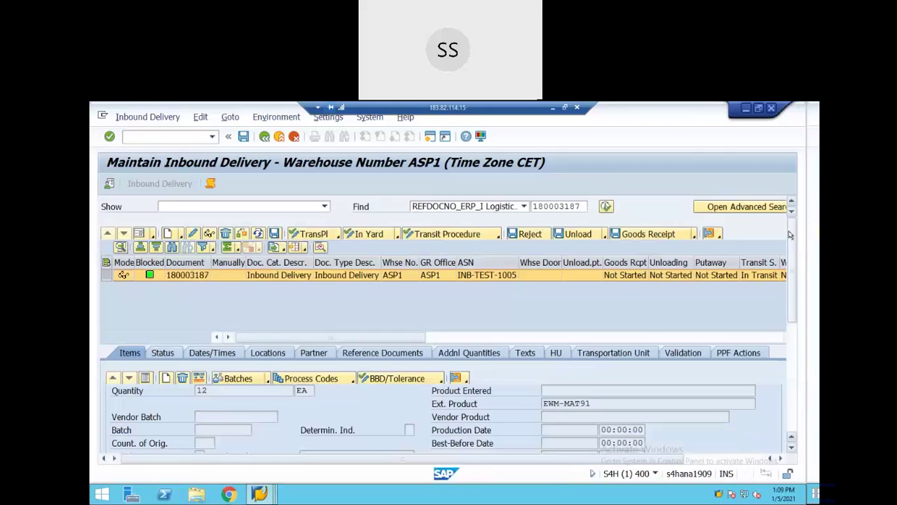
{"action": "mouse_move", "coordinate": [259, 494]}
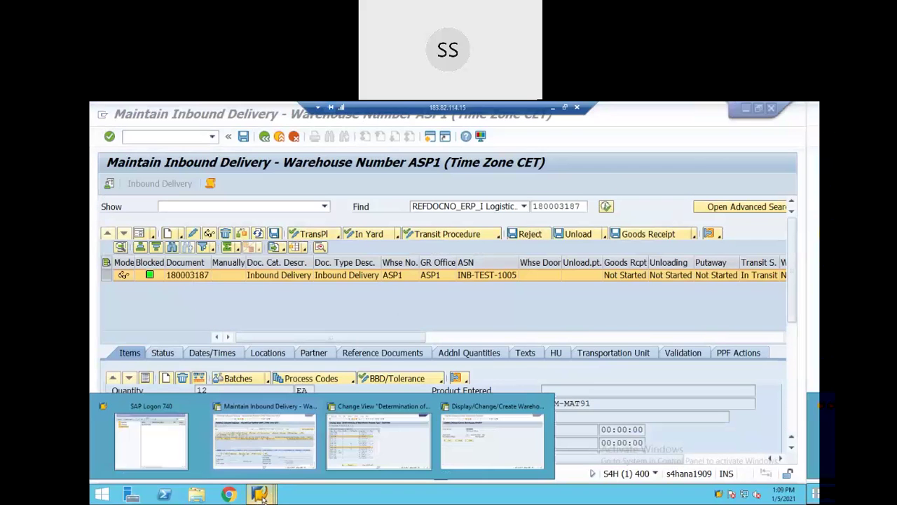
{"action": "left_click", "coordinate": [373, 441]}
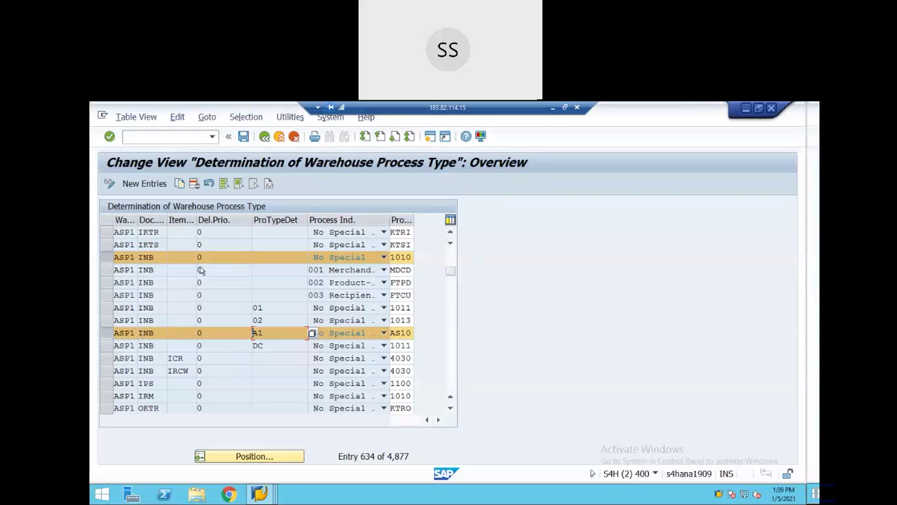
{"action": "left_click", "coordinate": [267, 333]}
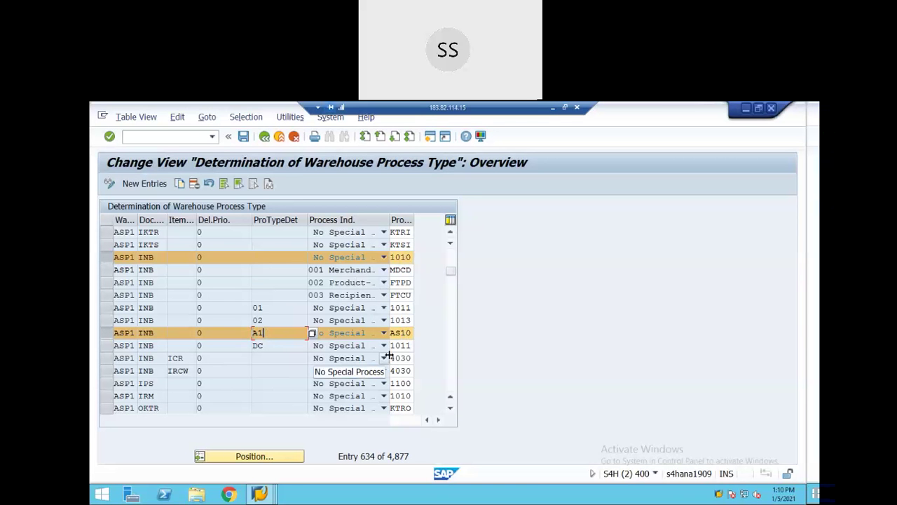
{"action": "left_click", "coordinate": [412, 332]}
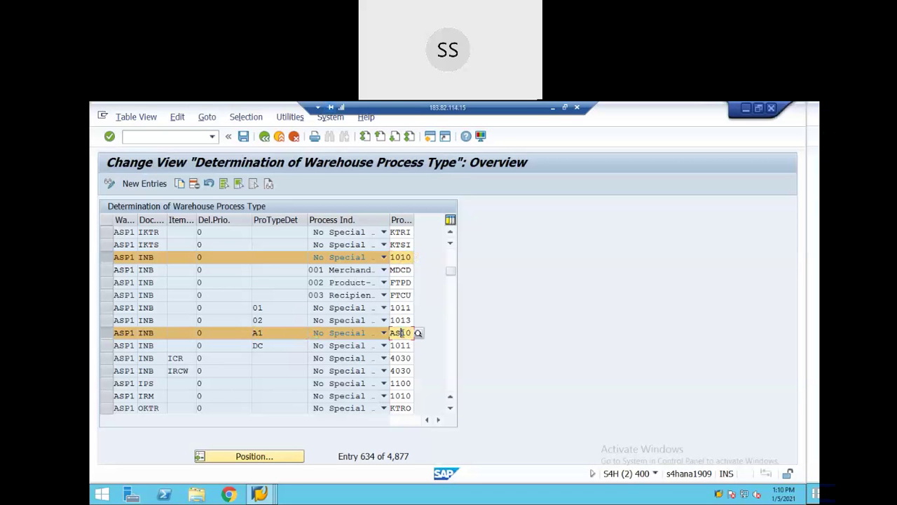
{"action": "left_click", "coordinate": [274, 332]}
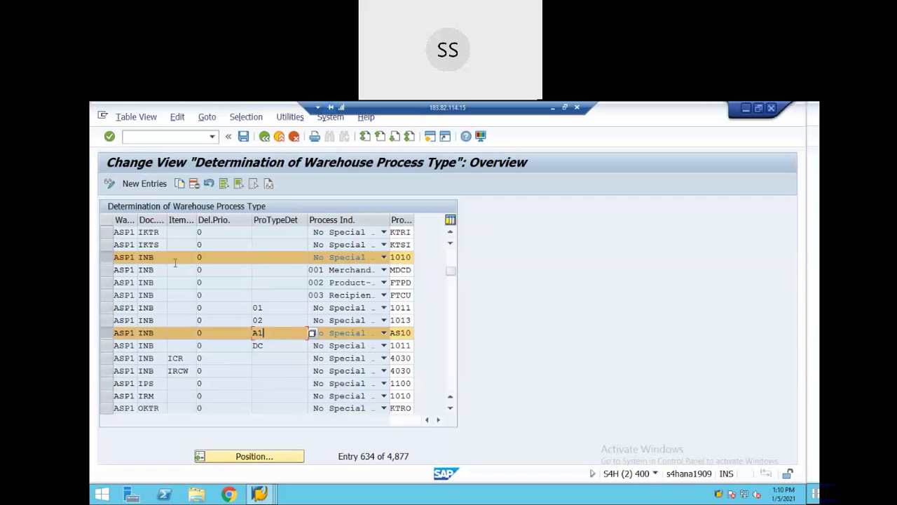
{"action": "left_click", "coordinate": [402, 257]}
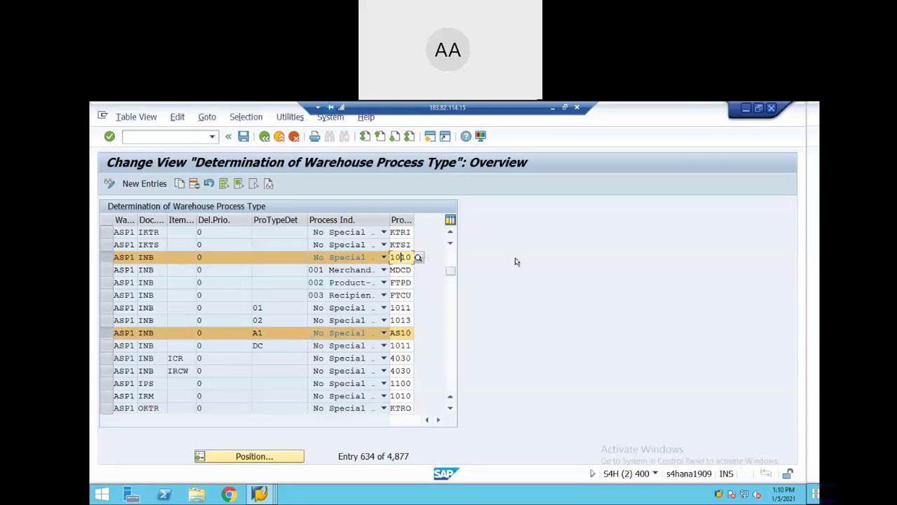
- Leave the process type determination overview and view the control indicators for warehouse process type determination without positioning to another entry
{"action": "left_click", "coordinate": [272, 333]}
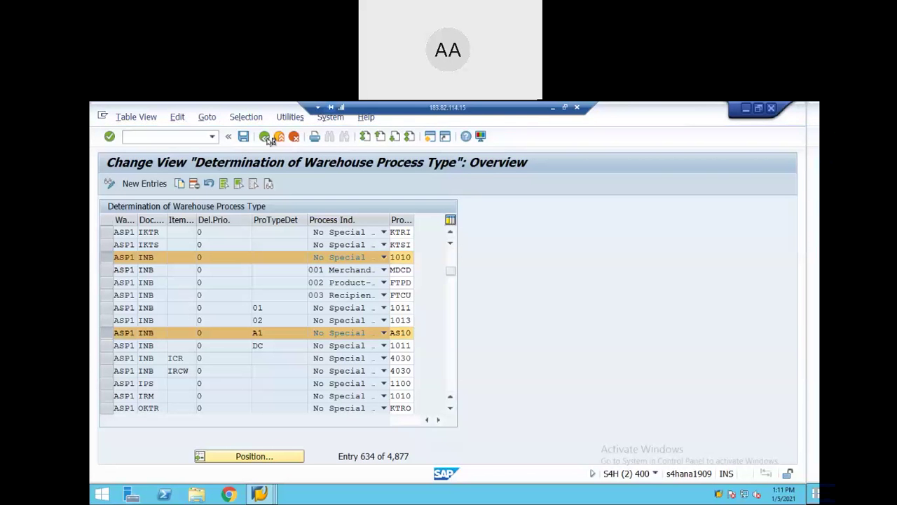
{"action": "key", "text": "F3"}
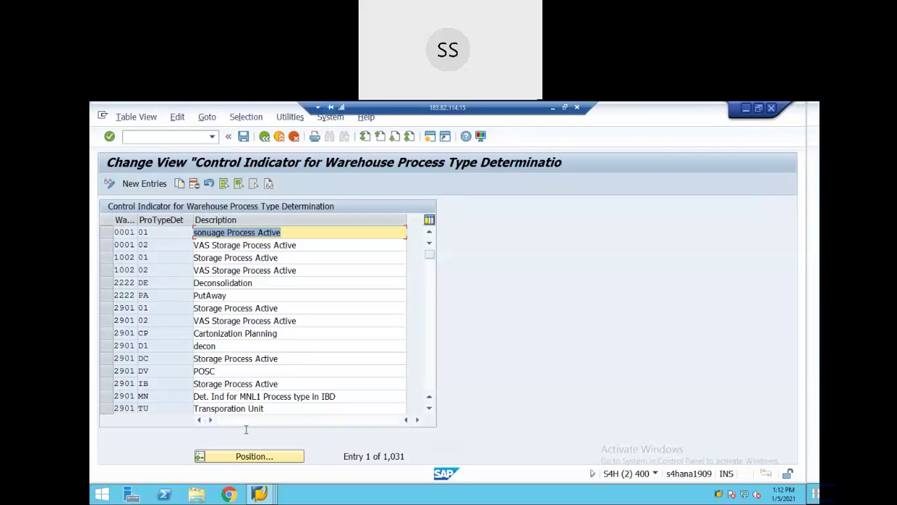
{"action": "left_click", "coordinate": [259, 455]}
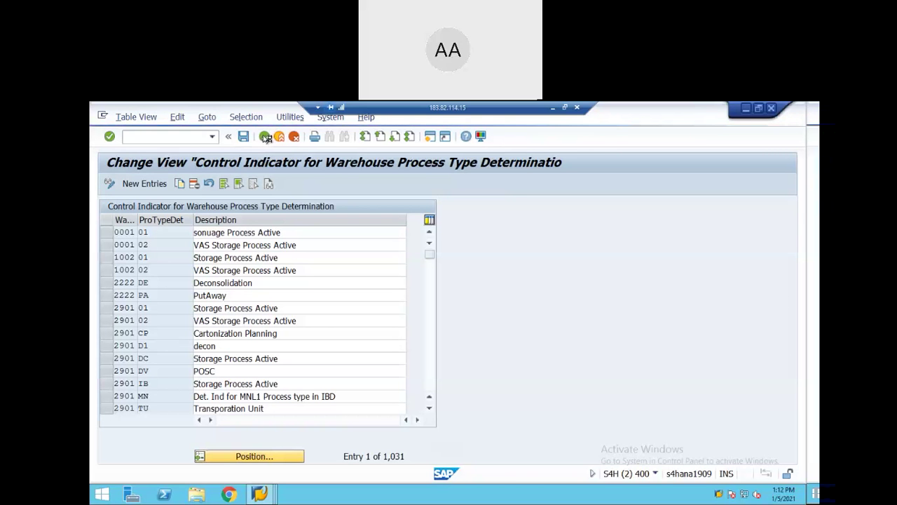
{"action": "left_click", "coordinate": [553, 108]}
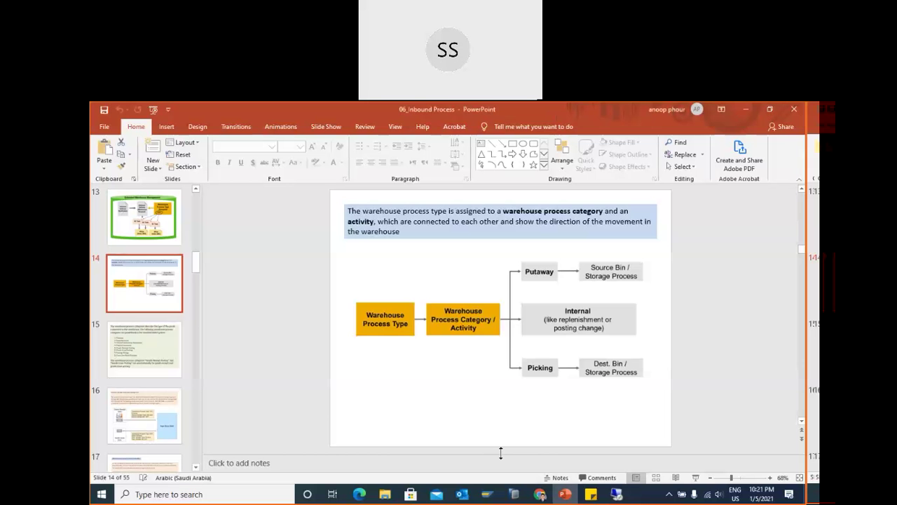
{"action": "key", "text": "alt+Tab"}
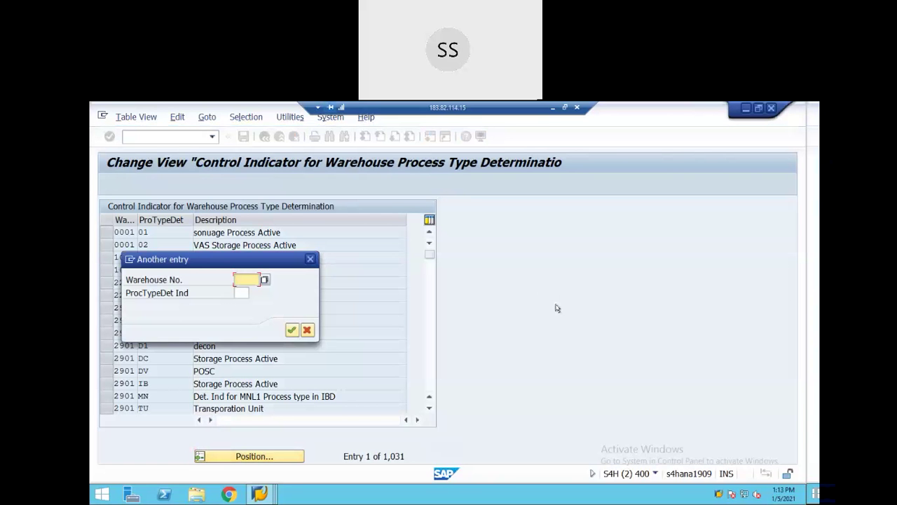
{"action": "left_click", "coordinate": [307, 330]}
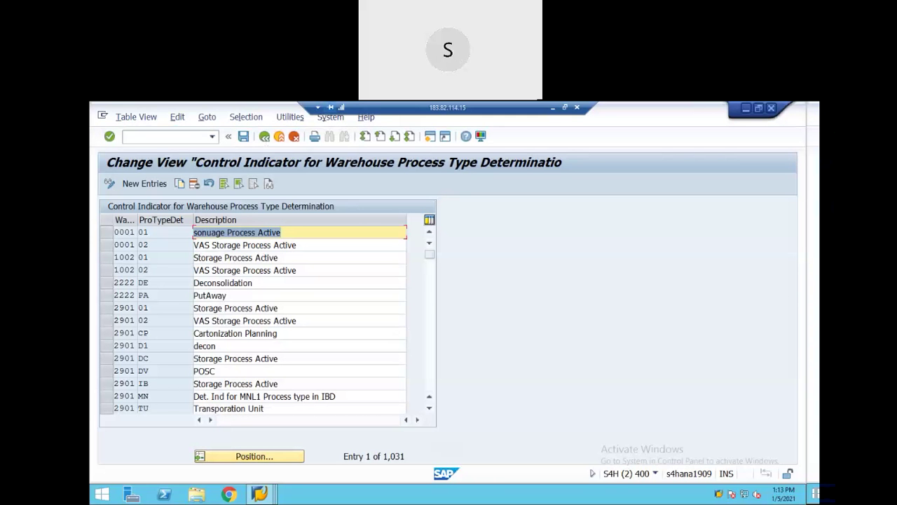
{"action": "left_click", "coordinate": [264, 136]}
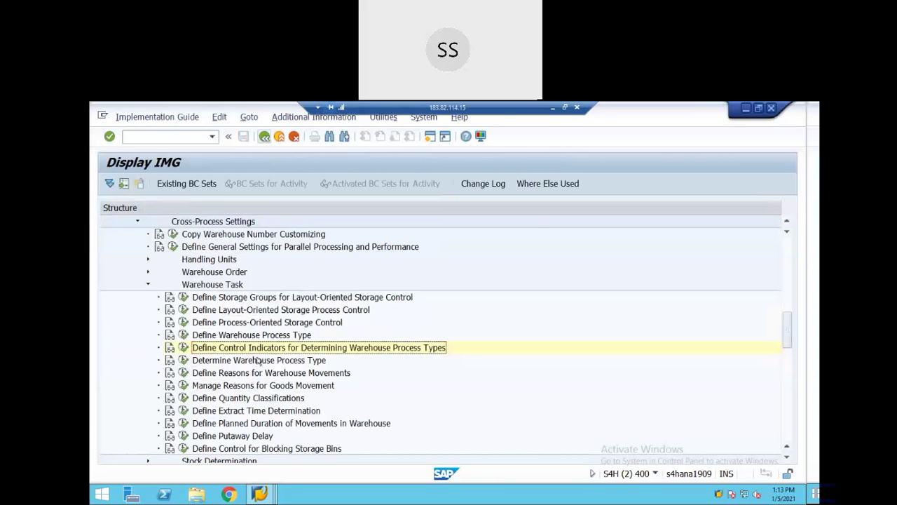
- Open the Define Warehouse Process Type activity and examine the process types listed for warehouse 0001, including scrap, returns and Warehouse Supervision
{"action": "left_click", "coordinate": [183, 335]}
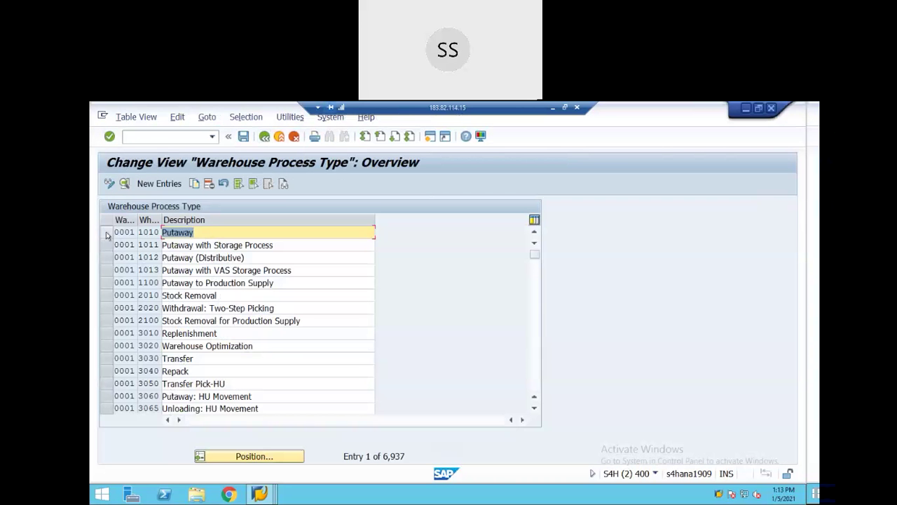
{"action": "left_click_drag", "start_coordinate": [106, 236], "coordinate": [105, 407]}
{"action": "scroll", "coordinate": [148, 311], "scroll_direction": "down", "scroll_amount": 2}
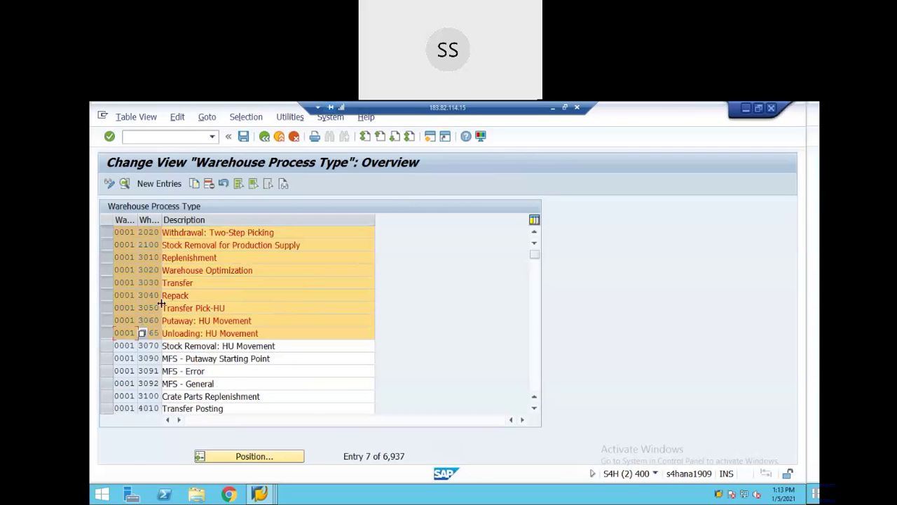
{"action": "scroll", "coordinate": [156, 293], "scroll_direction": "down", "scroll_amount": 3}
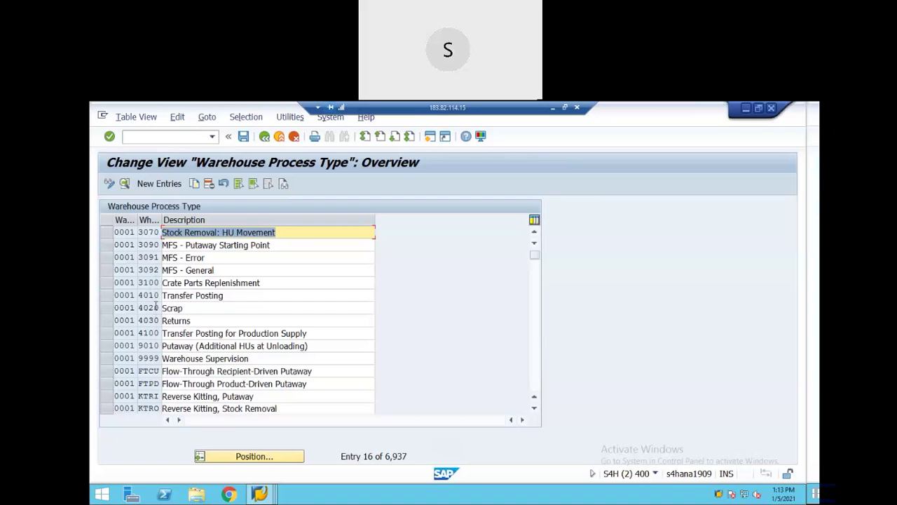
{"action": "left_click", "coordinate": [198, 310]}
{"action": "left_click", "coordinate": [196, 321]}
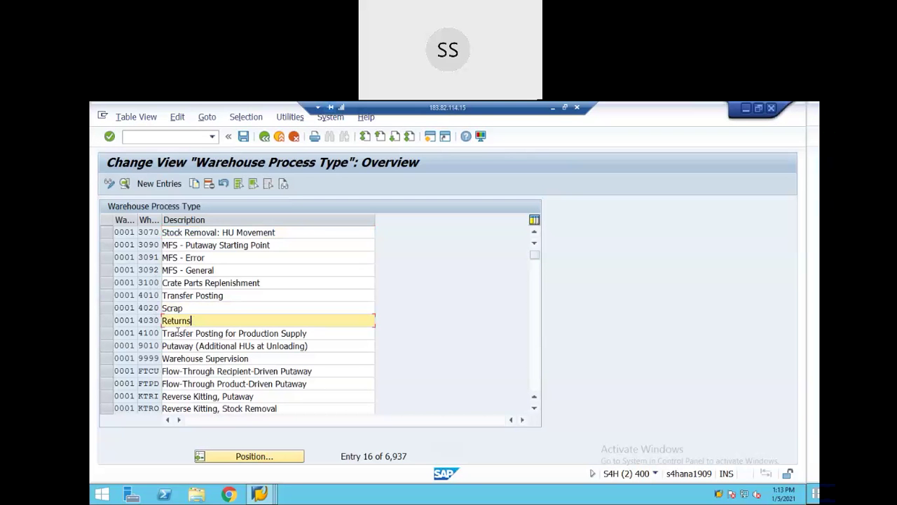
{"action": "left_click", "coordinate": [176, 333]}
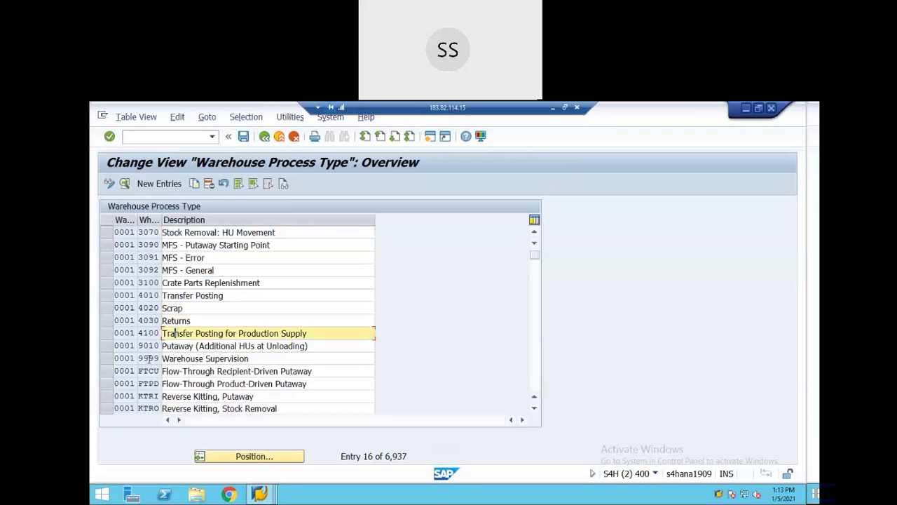
{"action": "left_click", "coordinate": [149, 358]}
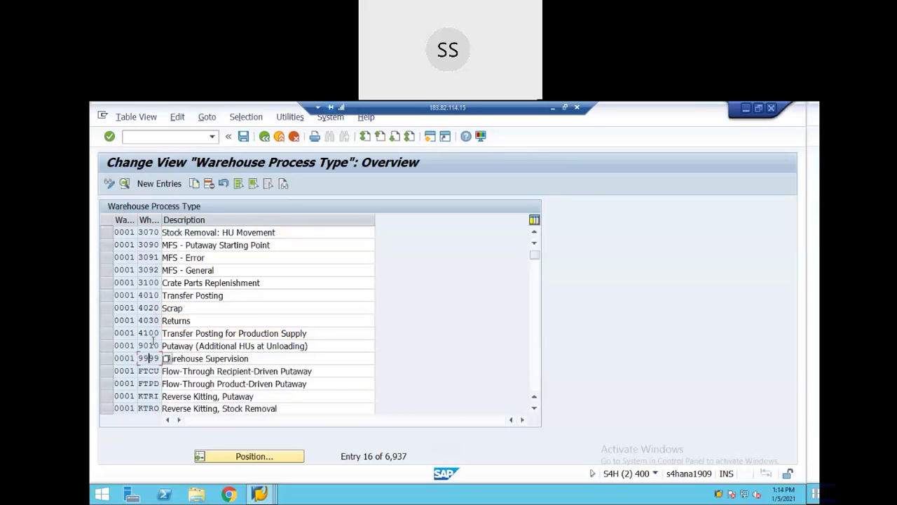
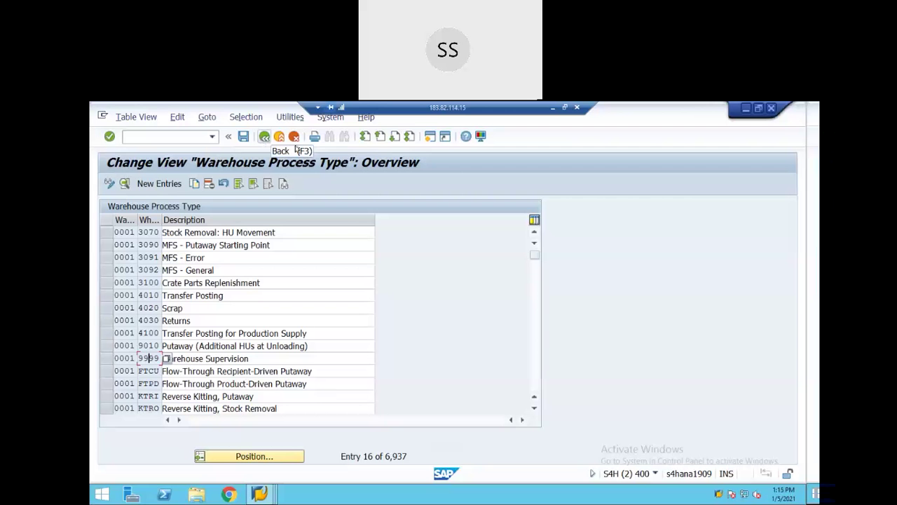
{"action": "left_click", "coordinate": [265, 136]}
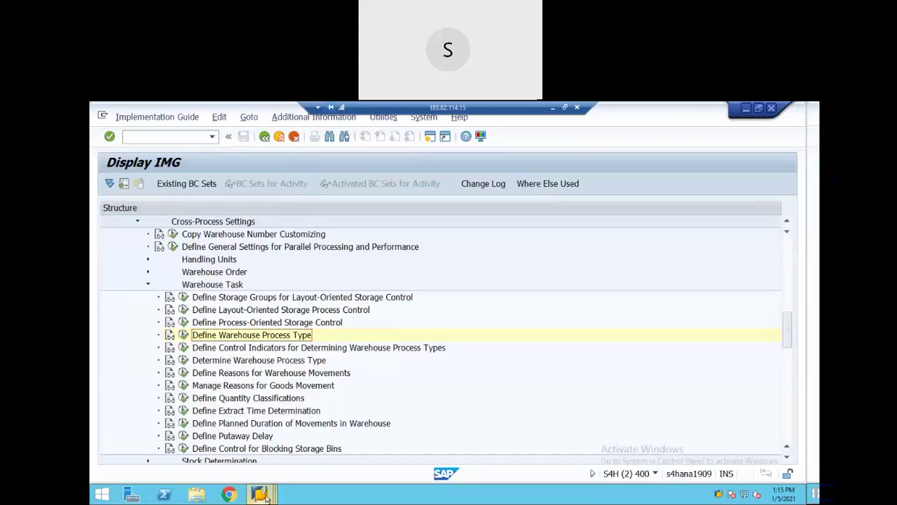
- Switch to the inbound delivery session, return the item to list view and post the goods receipt for the delivery
{"action": "mouse_move", "coordinate": [260, 494]}
{"action": "left_click", "coordinate": [260, 444]}
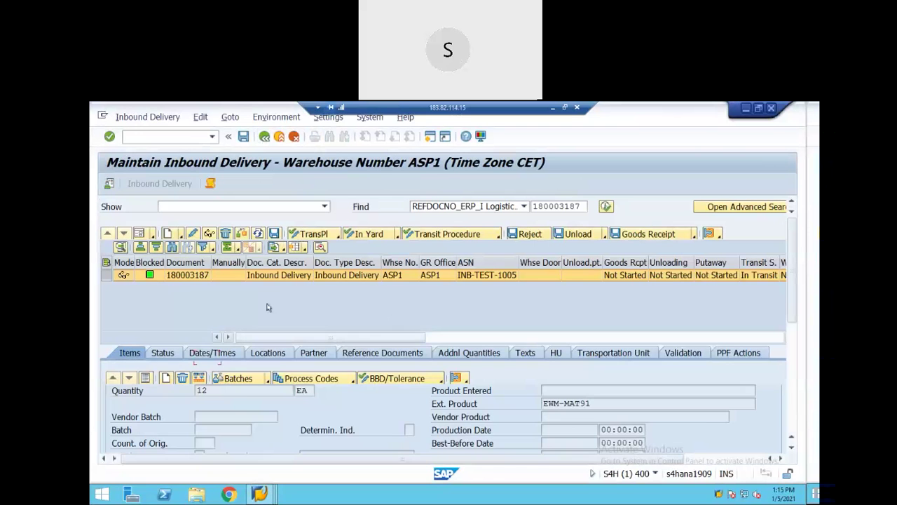
{"action": "left_click", "coordinate": [145, 378]}
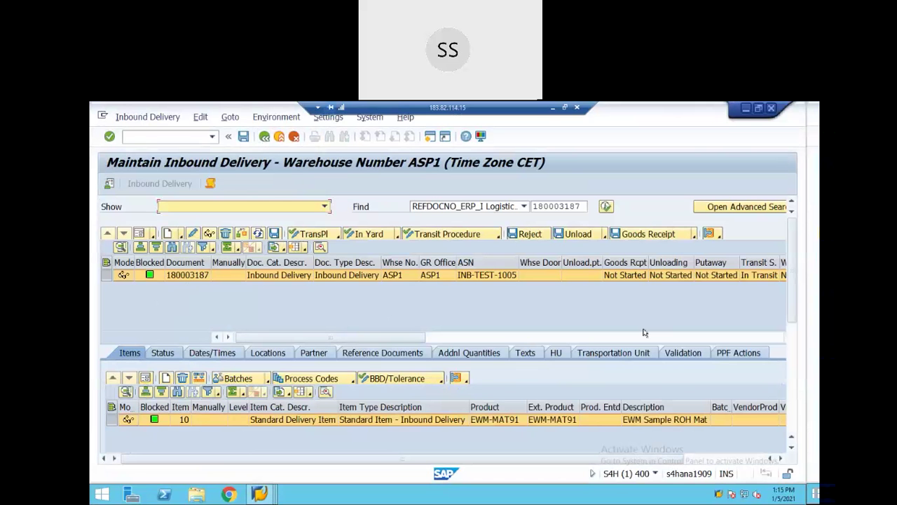
{"action": "left_click", "coordinate": [660, 235]}
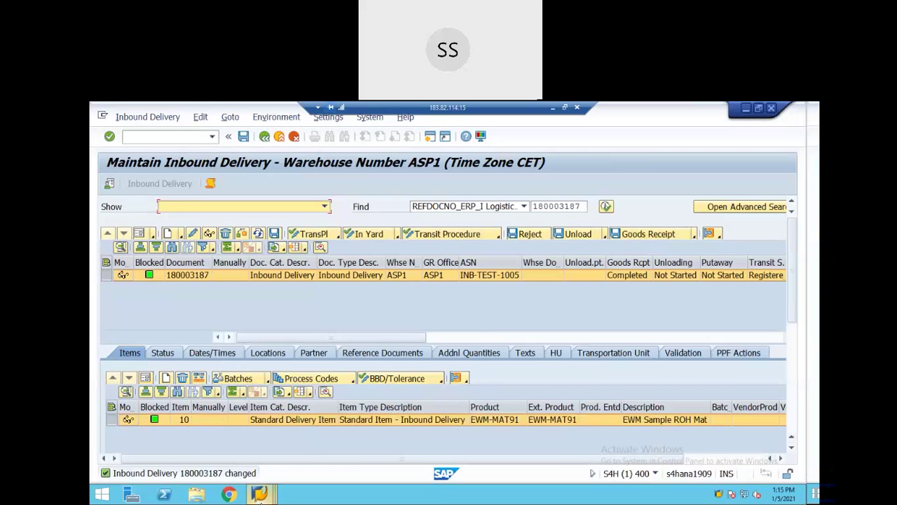
- Open putaway warehouse task creation as a follow-on function of the inbound delivery and try to create and save the task for item 10
{"action": "mouse_move", "coordinate": [260, 500]}
{"action": "left_click", "coordinate": [167, 117]}
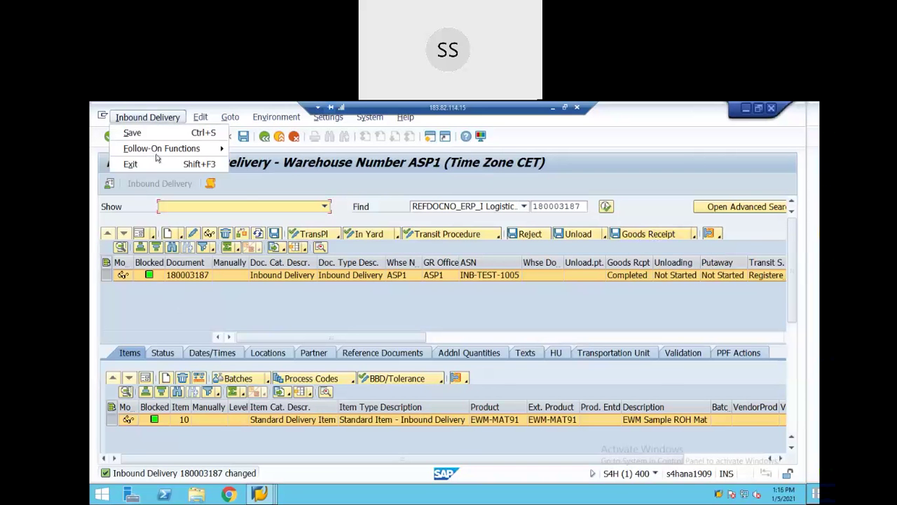
{"action": "mouse_move", "coordinate": [168, 149]}
{"action": "left_click", "coordinate": [292, 149]}
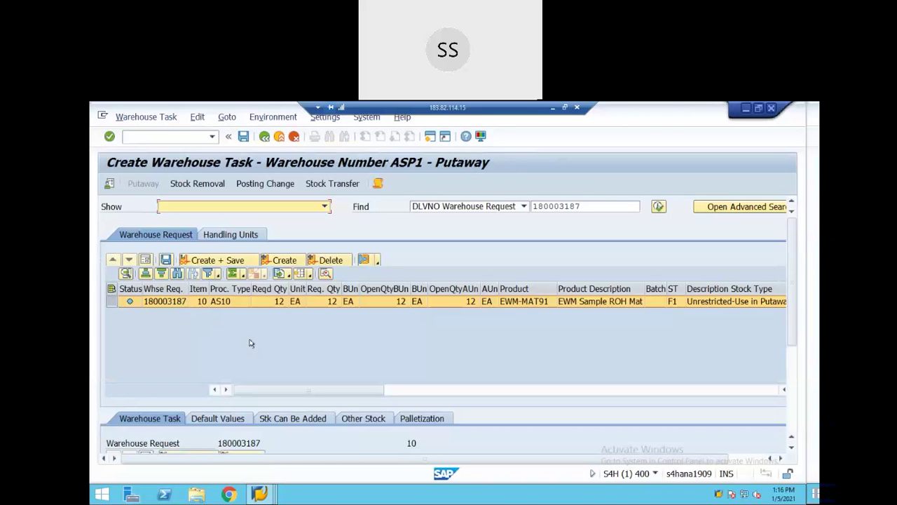
{"action": "left_click", "coordinate": [220, 260]}
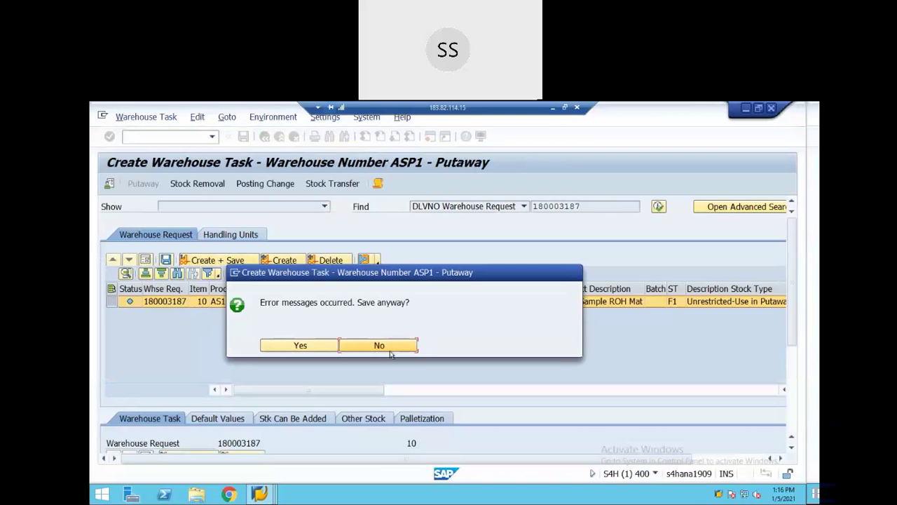
{"action": "left_click", "coordinate": [309, 346]}
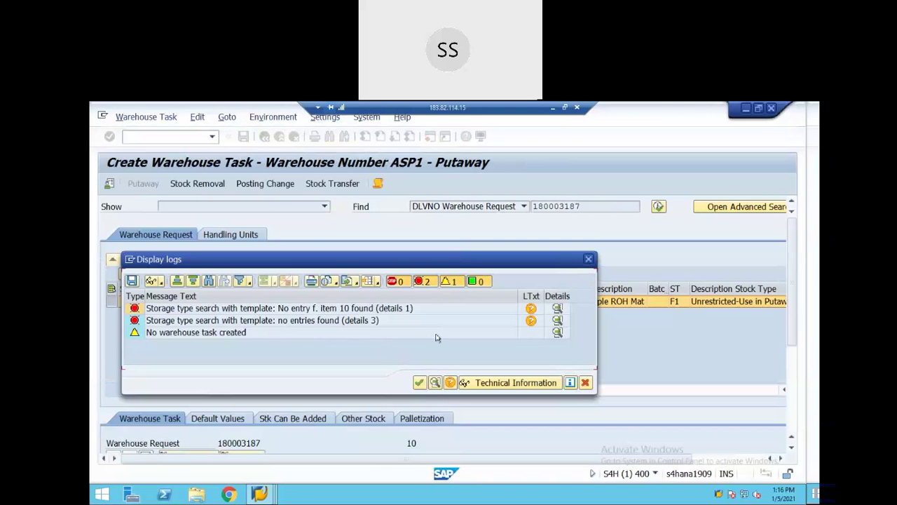
- Examine the storage type search messages in the warehouse task creation log and close the log
{"action": "left_click", "coordinate": [408, 322]}
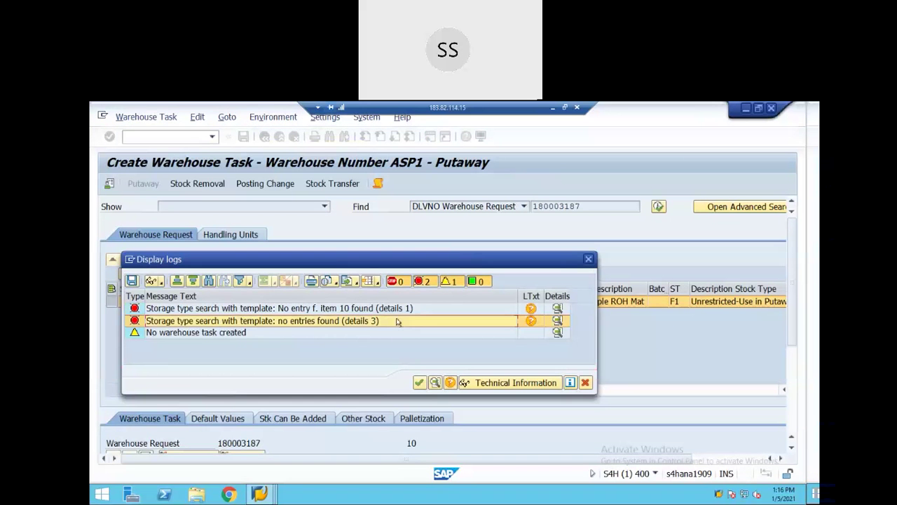
{"action": "left_click", "coordinate": [261, 309]}
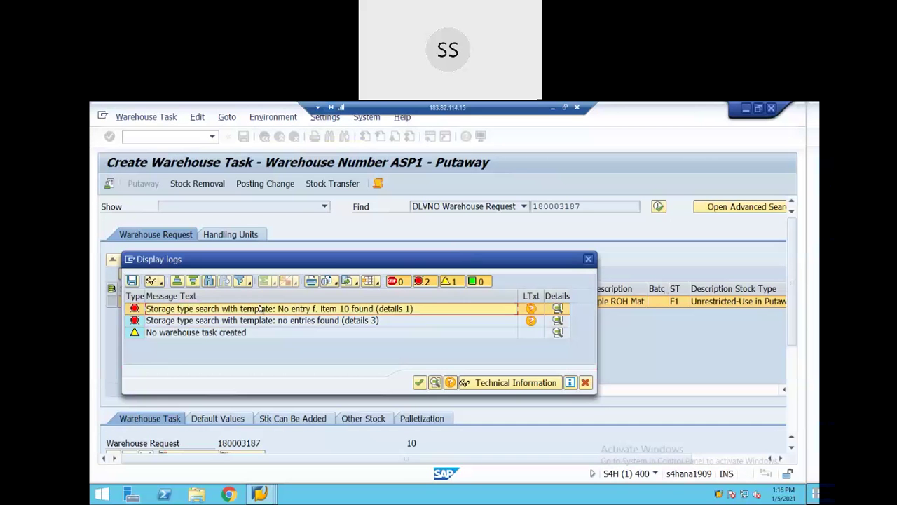
{"action": "left_click", "coordinate": [282, 322]}
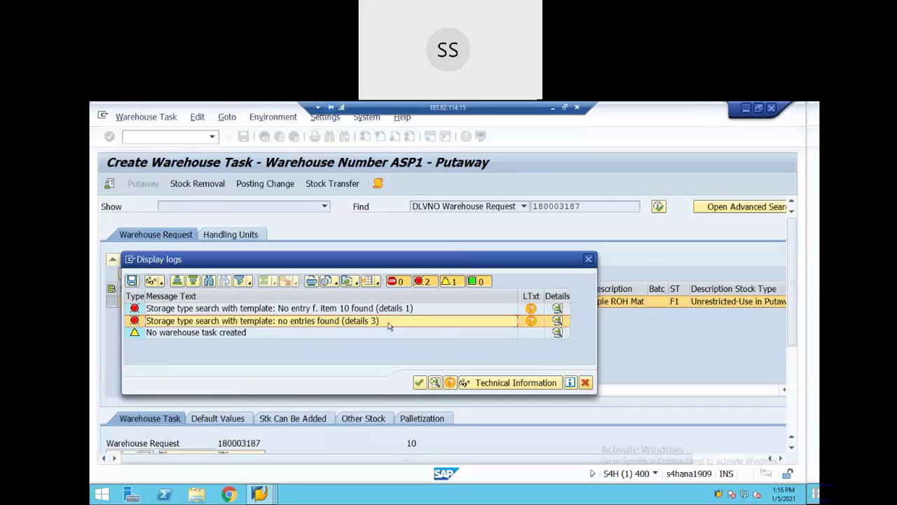
{"action": "left_click", "coordinate": [586, 383]}
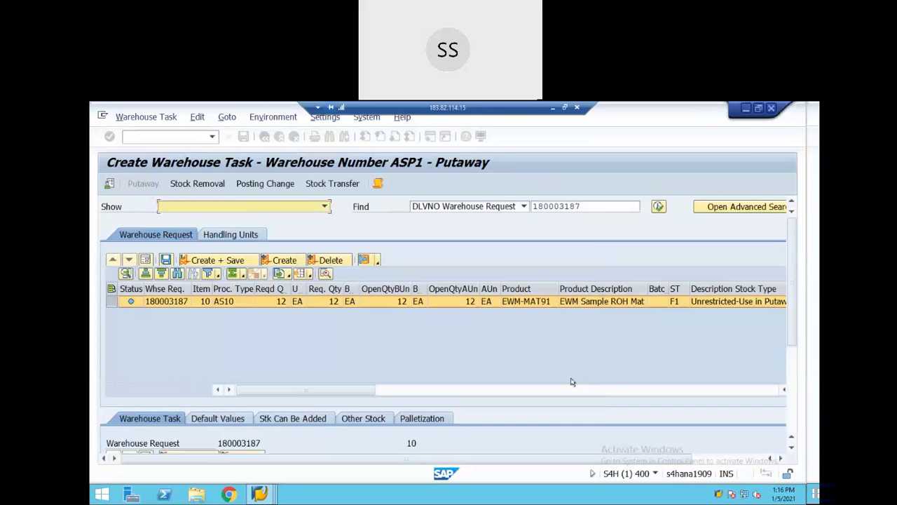
- Switch to the Display IMG session and expand Storage Type Search under the Strategies of the EWM Goods Receipt Process
{"action": "mouse_move", "coordinate": [259, 494]}
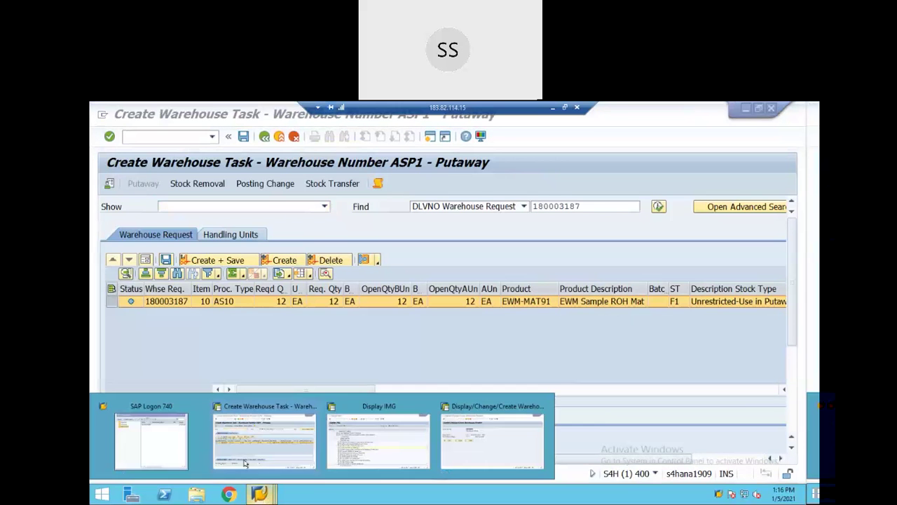
{"action": "left_click", "coordinate": [378, 449]}
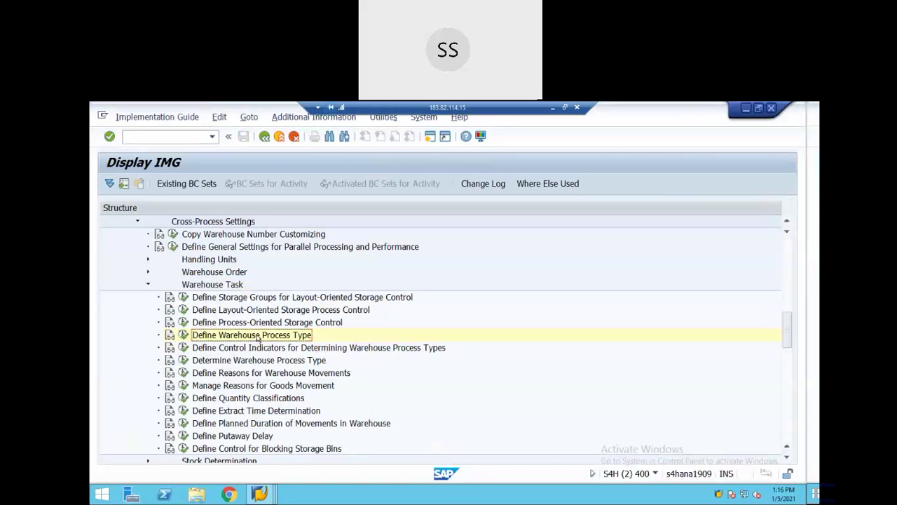
{"action": "scroll", "coordinate": [259, 340], "scroll_direction": "up", "scroll_amount": 2}
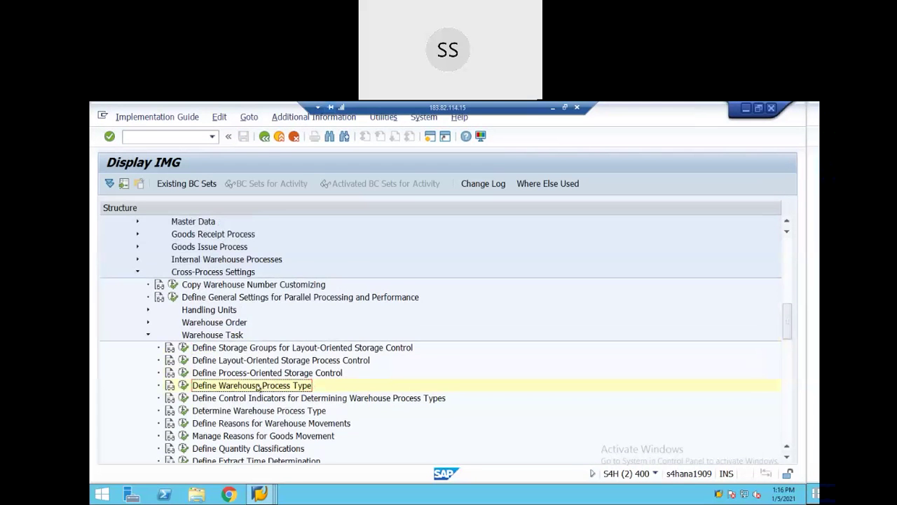
{"action": "scroll", "coordinate": [259, 389], "scroll_direction": "up", "scroll_amount": 1}
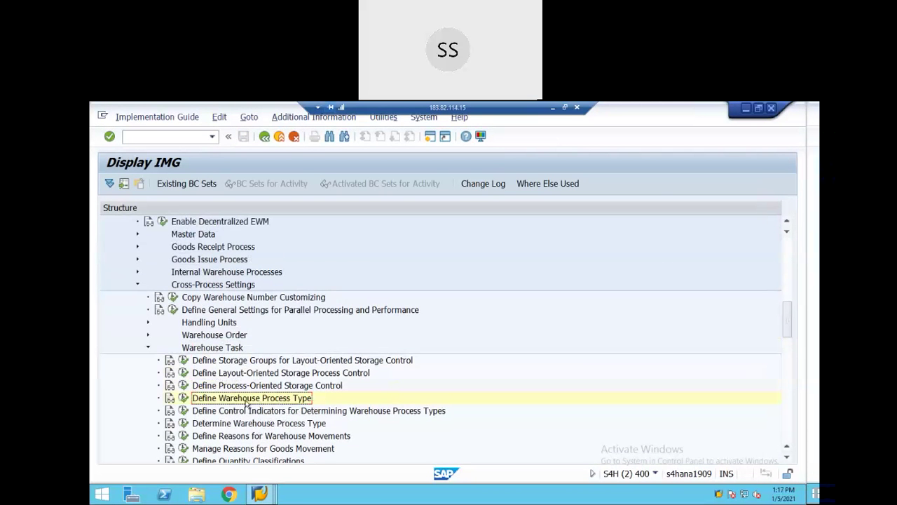
{"action": "scroll", "coordinate": [248, 410], "scroll_direction": "up", "scroll_amount": 1}
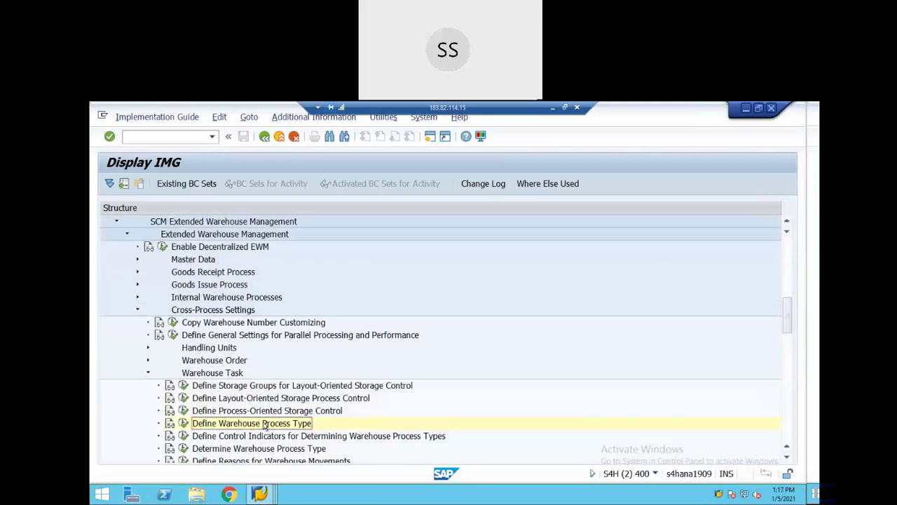
{"action": "scroll", "coordinate": [265, 424], "scroll_direction": "up", "scroll_amount": 1}
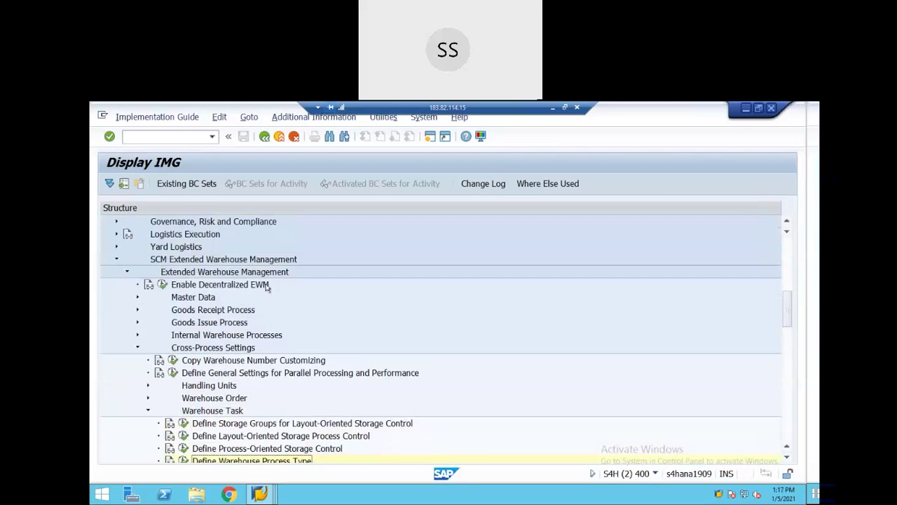
{"action": "left_click", "coordinate": [137, 310]}
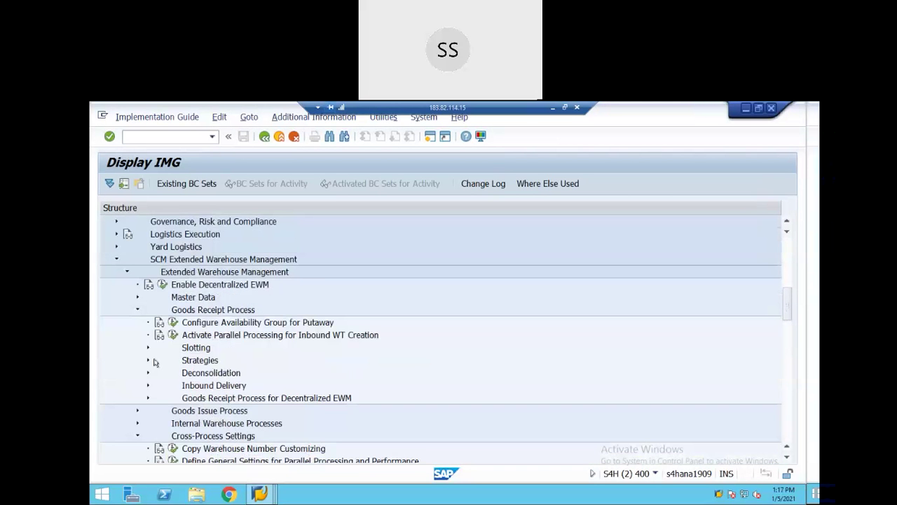
{"action": "left_click", "coordinate": [147, 360]}
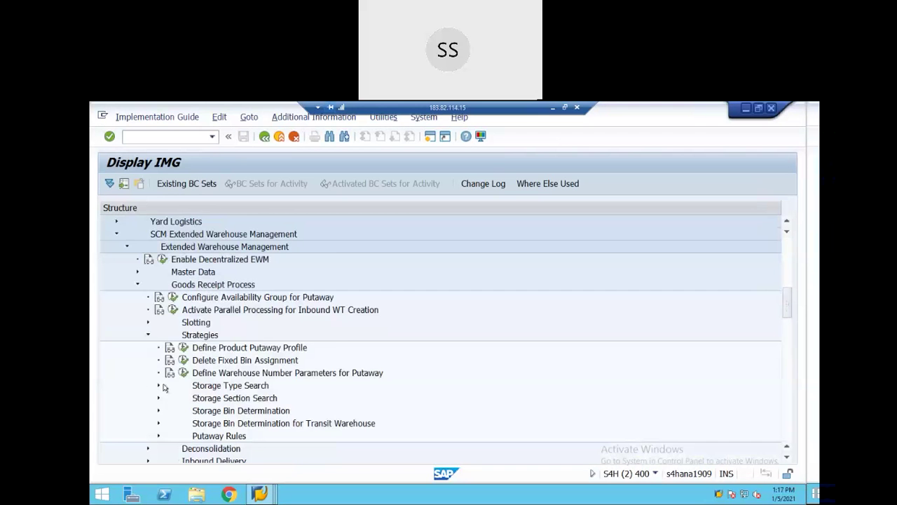
{"action": "left_click", "coordinate": [158, 385]}
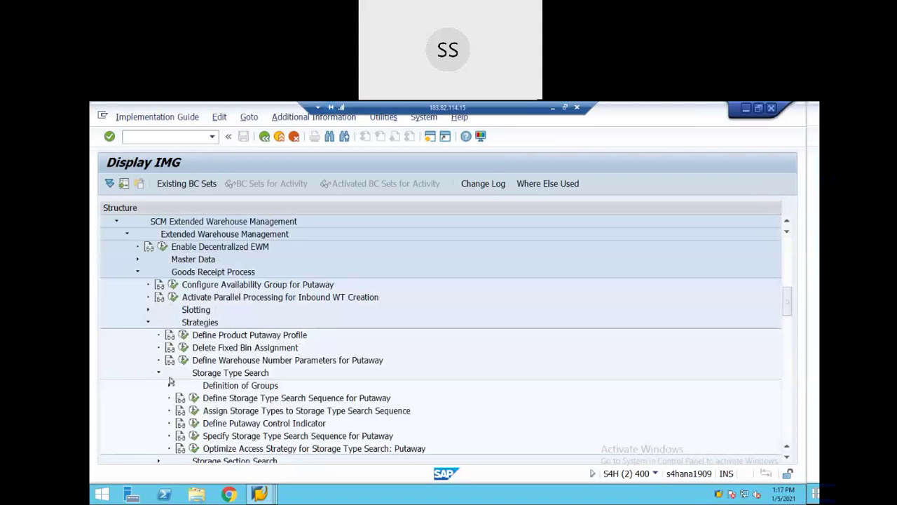
- Open the Specify Storage Type Search Sequence for Putaway activity and position the table at warehouse ASP1
{"action": "left_click", "coordinate": [196, 438]}
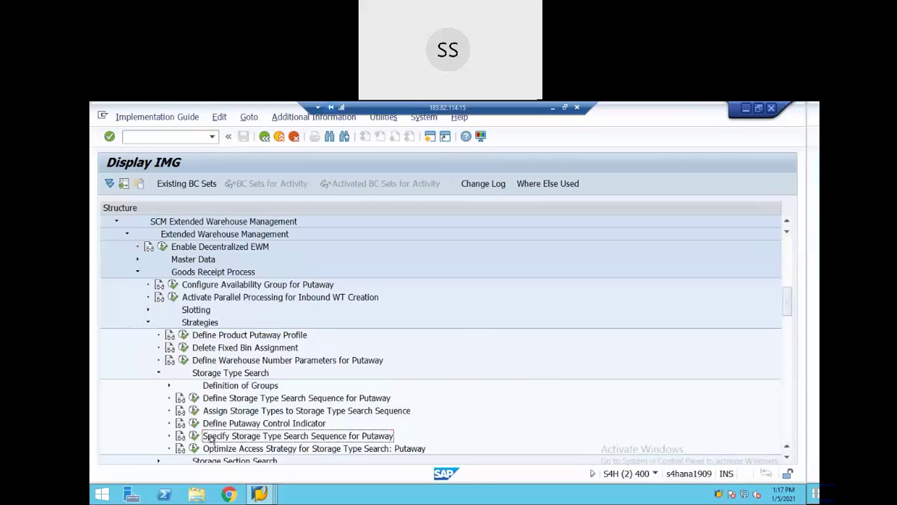
{"action": "left_click", "coordinate": [194, 438]}
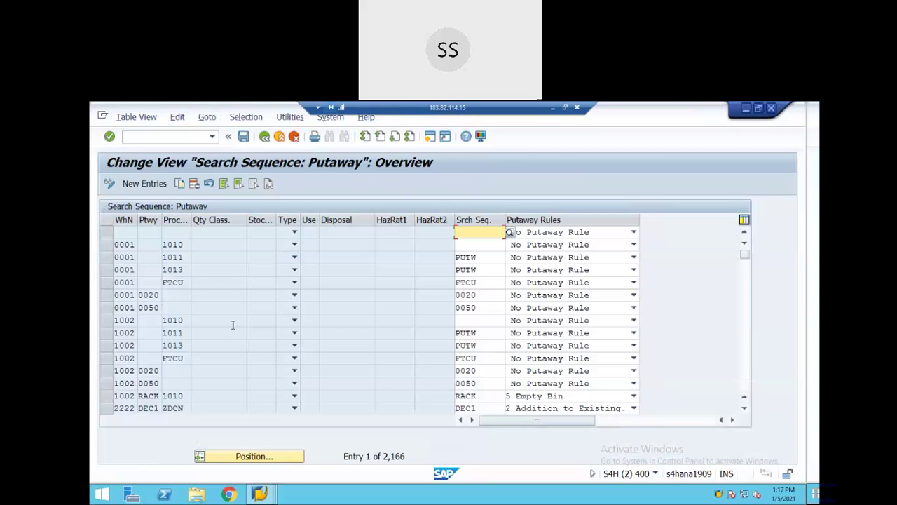
{"action": "left_click", "coordinate": [265, 455]}
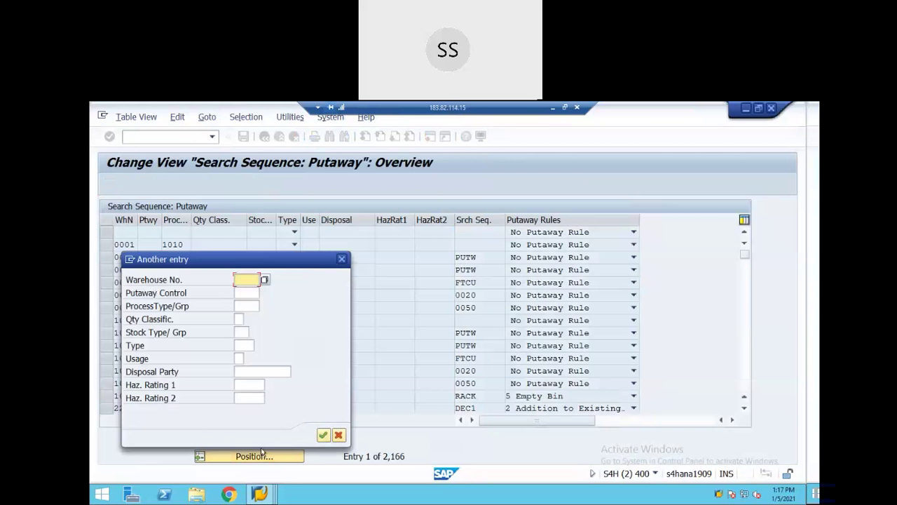
{"action": "type", "text": "ASP1"}
{"action": "key", "text": "Return"}
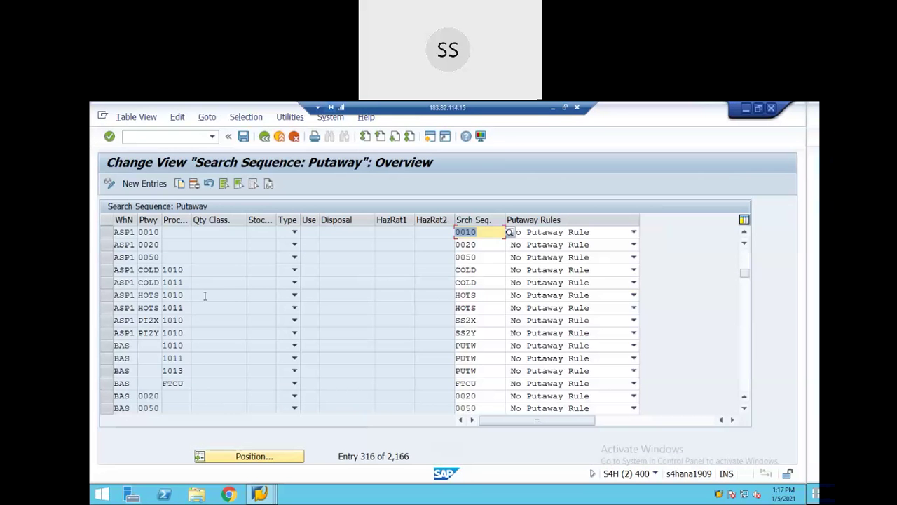
- Copy the ASP1 search sequence entries PI2X and PI2Y, setting the process type of the PI2X copy to AS10
{"action": "left_click", "coordinate": [109, 321]}
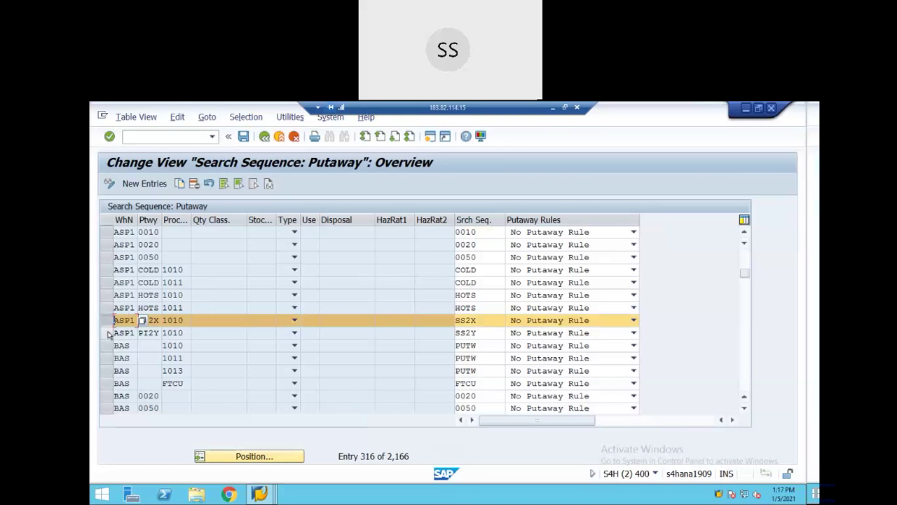
{"action": "left_click", "coordinate": [108, 333]}
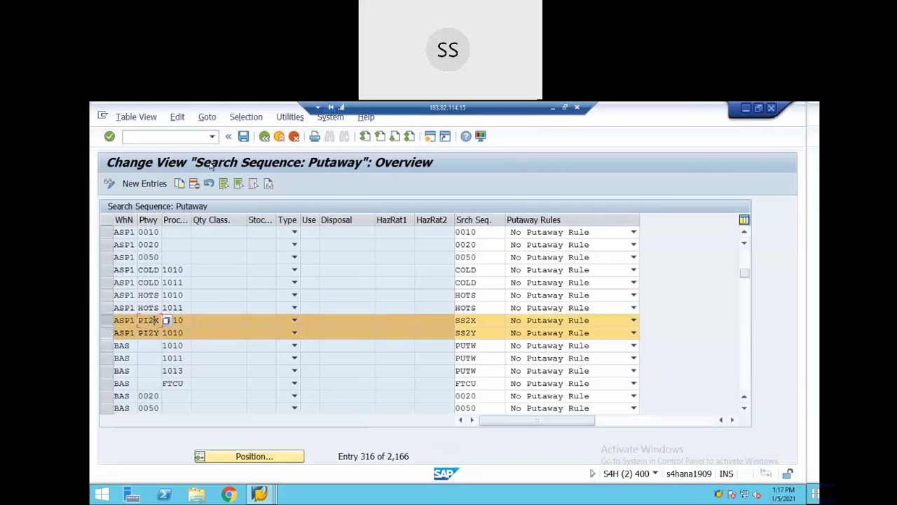
{"action": "left_click", "coordinate": [179, 183]}
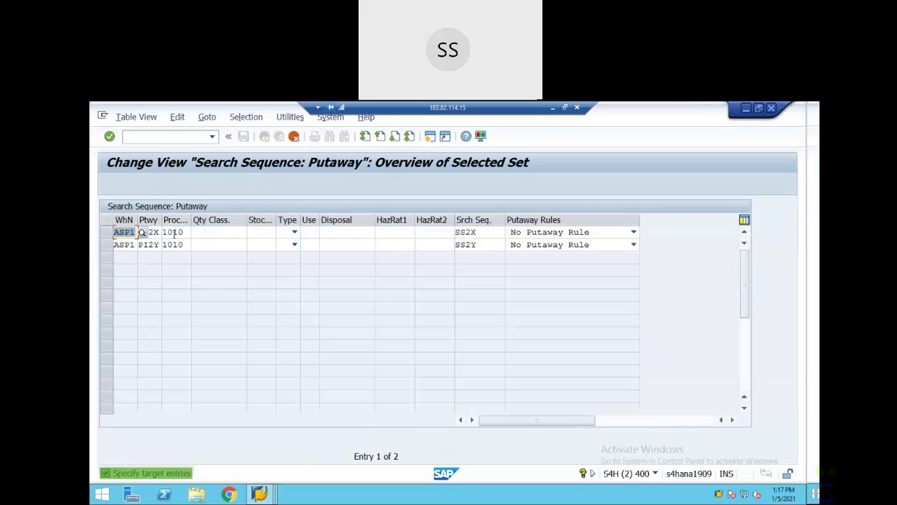
{"action": "double_click", "coordinate": [184, 232]}
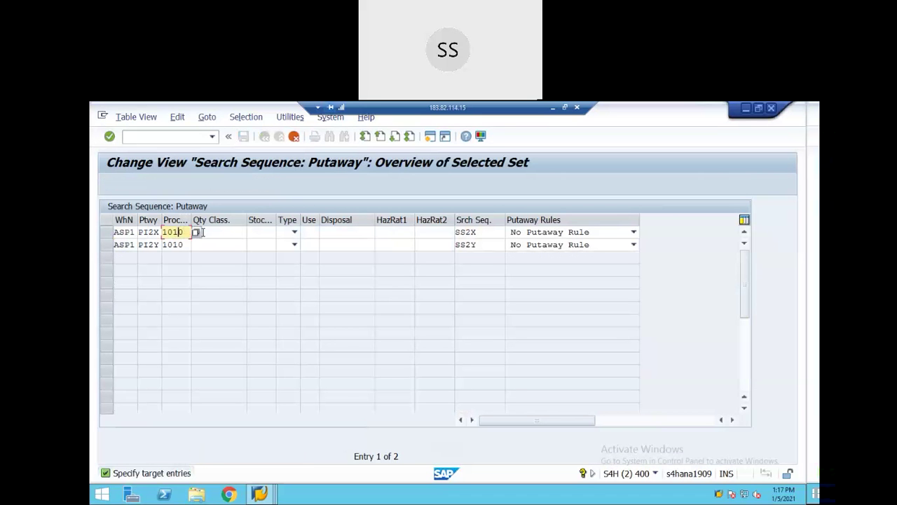
{"action": "type", "text": "1"}
{"action": "key", "text": "BackSpace"}
{"action": "type", "text": "AS"}
{"action": "left_click", "coordinate": [196, 234]}
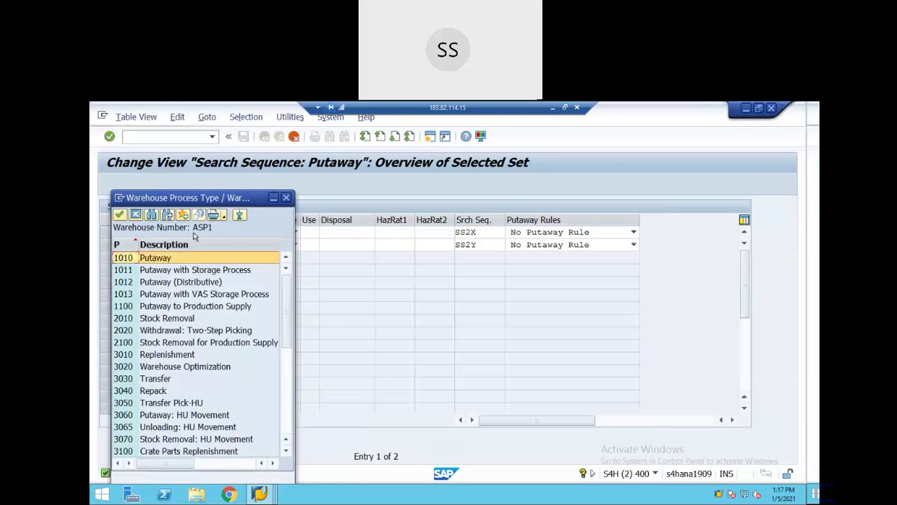
{"action": "scroll", "coordinate": [207, 403], "scroll_direction": "down", "scroll_amount": 4}
{"action": "left_click", "coordinate": [133, 391]}
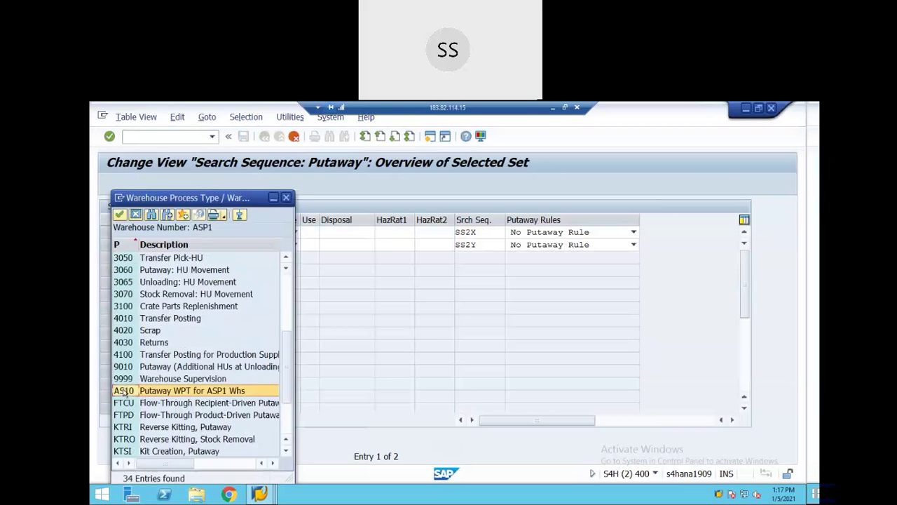
{"action": "double_click", "coordinate": [133, 391]}
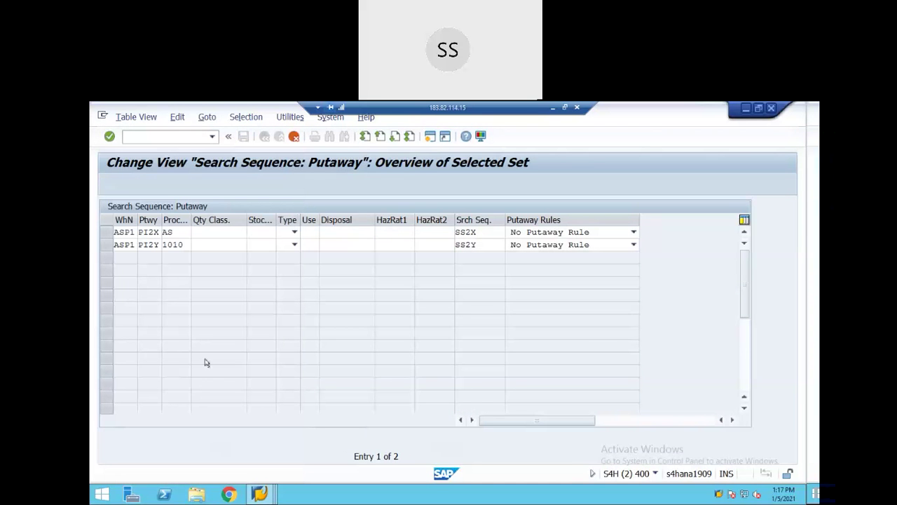
- Set the process type of the copied PI2Y entry to AS10
{"action": "left_click", "coordinate": [186, 243]}
{"action": "left_click", "coordinate": [195, 244]}
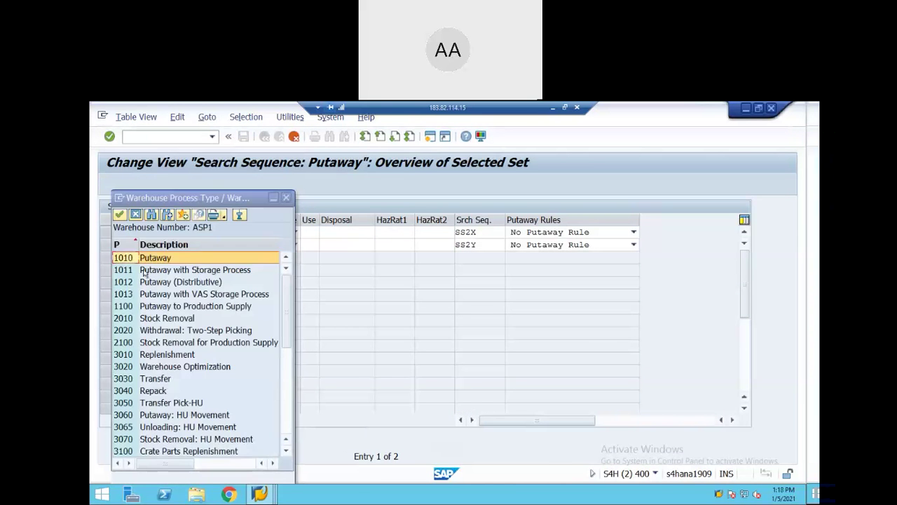
{"action": "scroll", "coordinate": [202, 318], "scroll_direction": "down", "scroll_amount": 5}
{"action": "scroll", "coordinate": [202, 317], "scroll_direction": "down", "scroll_amount": 1}
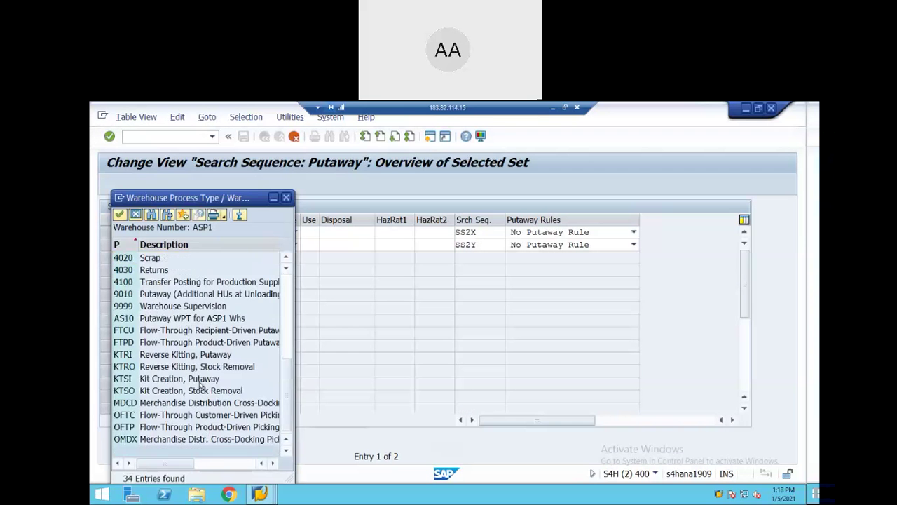
{"action": "double_click", "coordinate": [129, 318]}
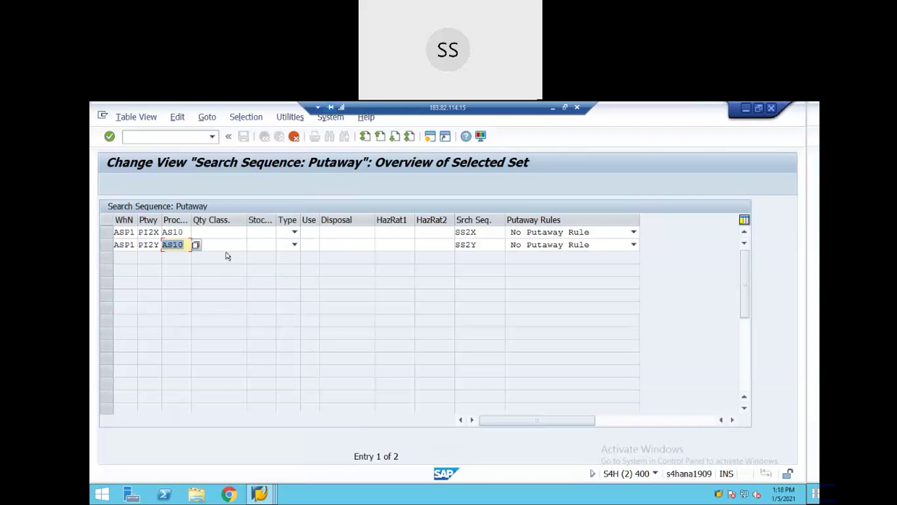
- Accept the two copied search sequence entries and save them in the customizing request ASP-Set up Basic TR, returning to the IMG
{"action": "left_click", "coordinate": [222, 245]}
{"action": "left_click", "coordinate": [465, 232]}
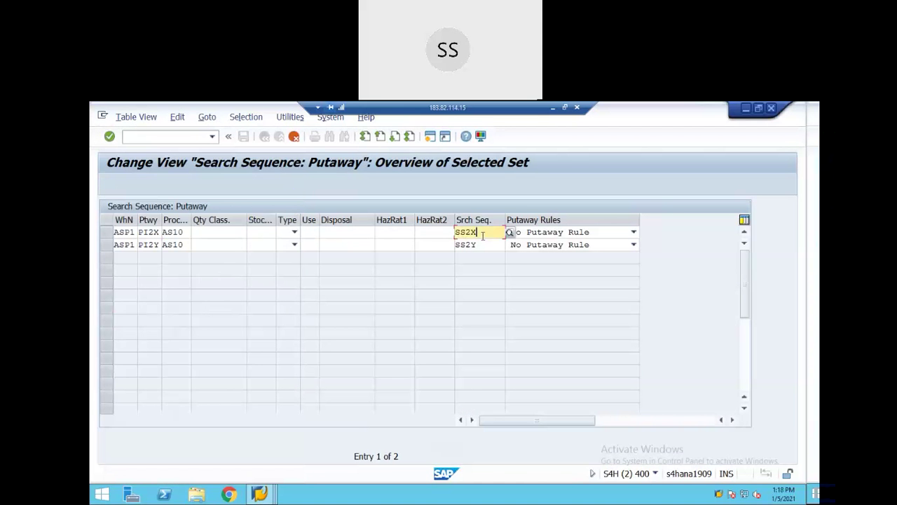
{"action": "left_click", "coordinate": [150, 234]}
{"action": "left_click", "coordinate": [466, 232]}
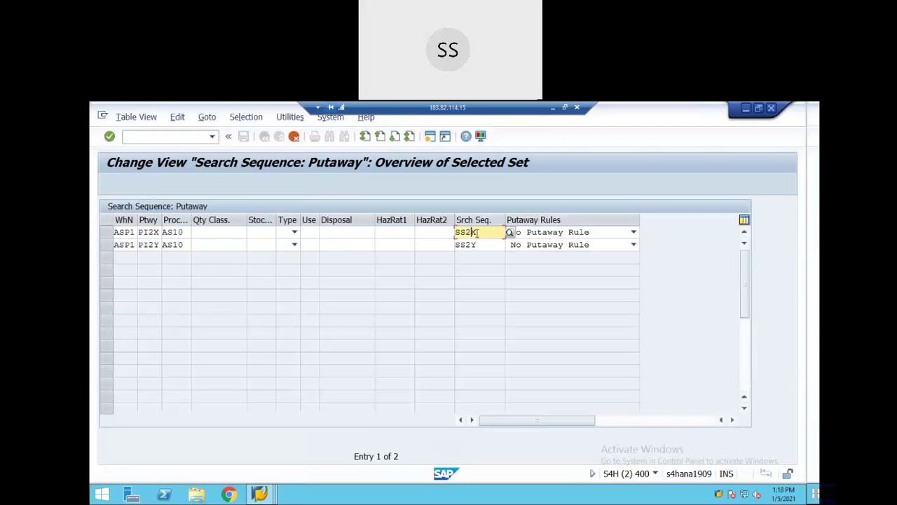
{"action": "left_click", "coordinate": [173, 235]}
{"action": "left_click", "coordinate": [174, 246]}
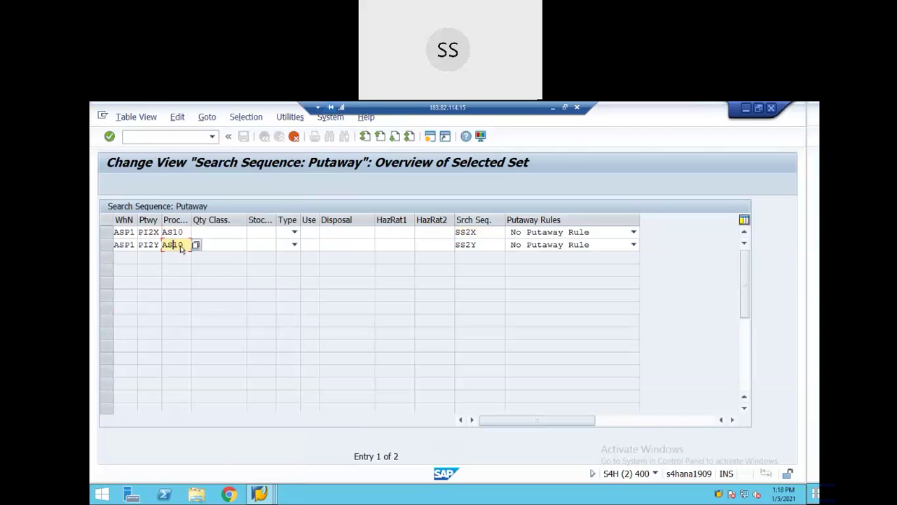
{"action": "key", "text": "Return"}
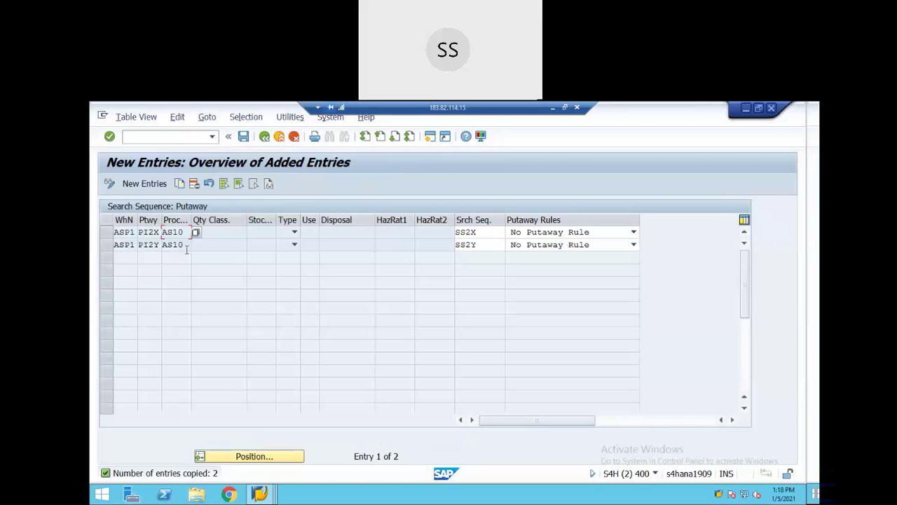
{"action": "left_click", "coordinate": [243, 136]}
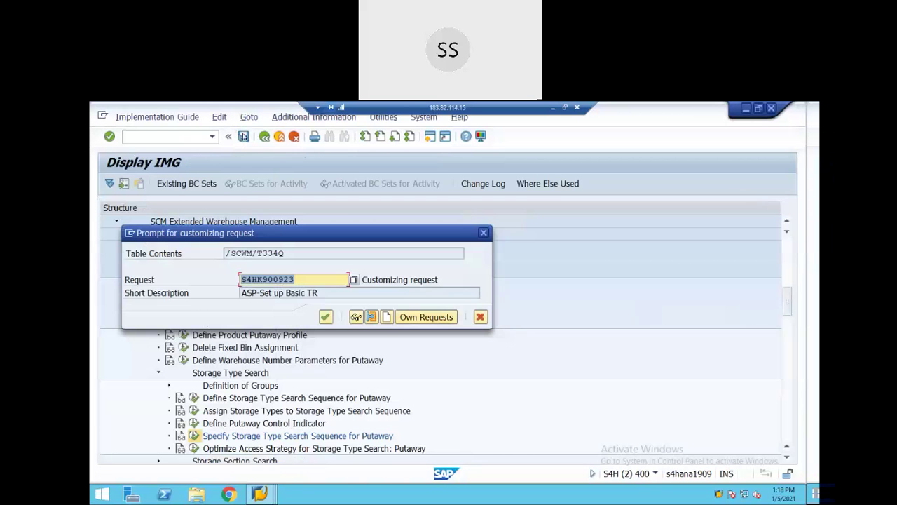
{"action": "left_click", "coordinate": [323, 320]}
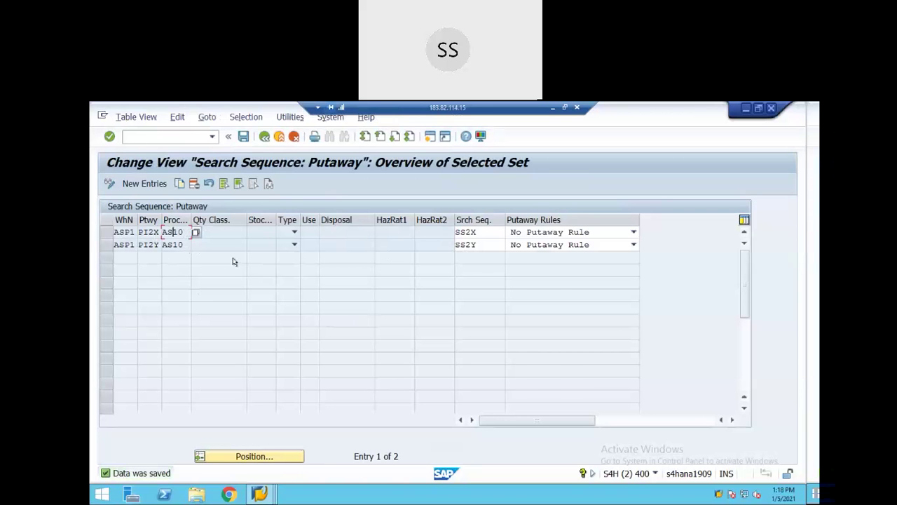
{"action": "left_click", "coordinate": [264, 136]}
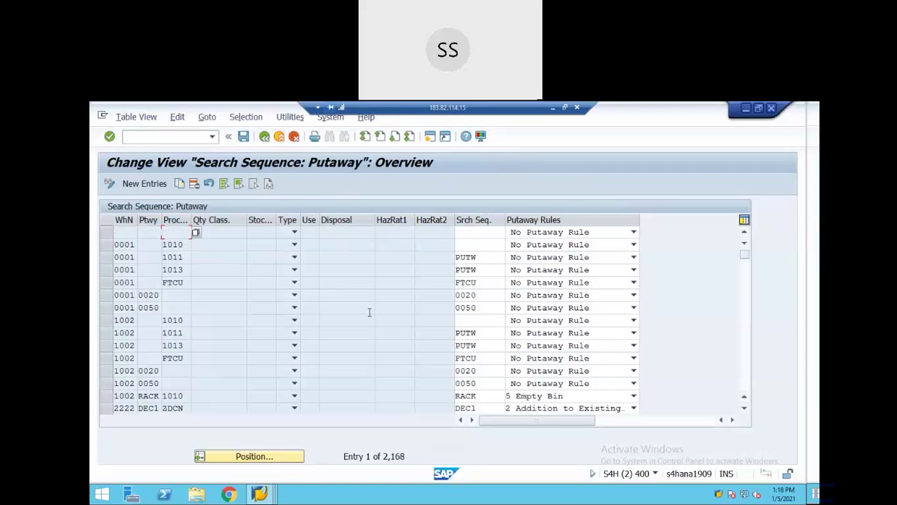
{"action": "key", "text": "F3"}
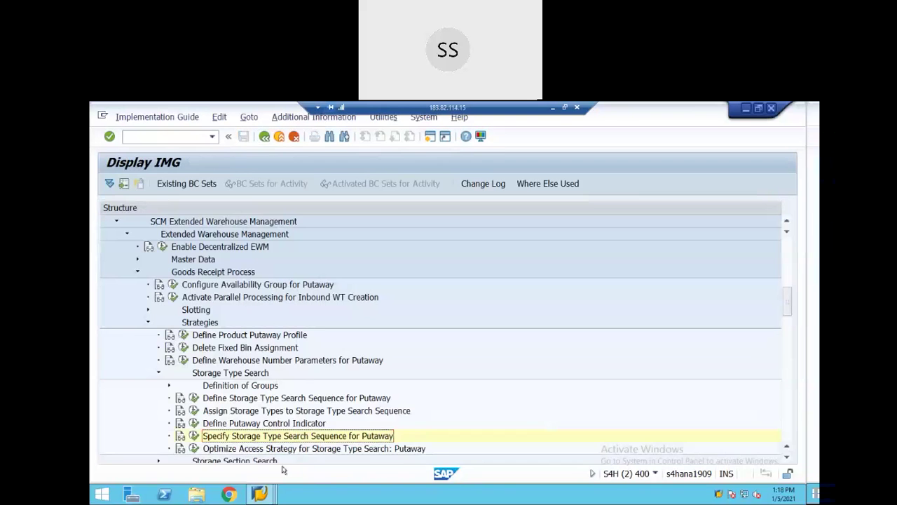
- Switch to the Create Warehouse Task session and create the putaway task for item 10 of EWM-MAT91
{"action": "mouse_move", "coordinate": [260, 494]}
{"action": "left_click", "coordinate": [272, 441]}
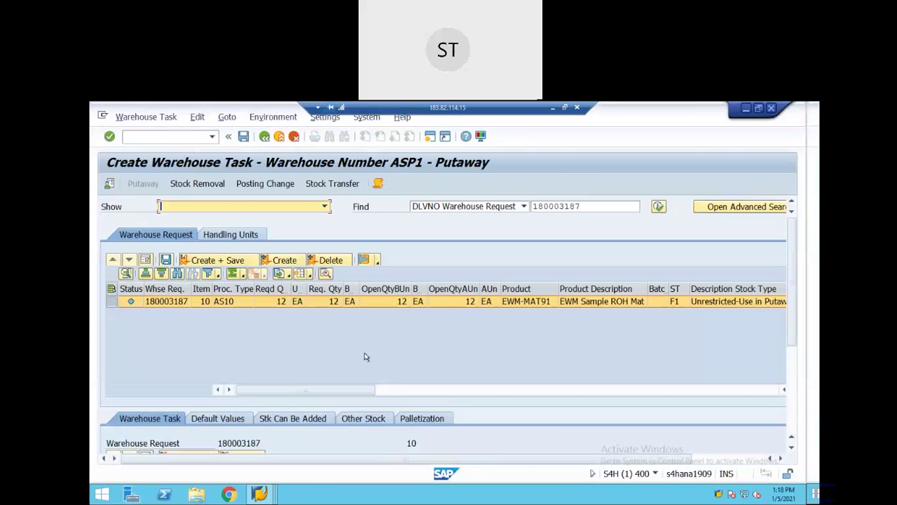
{"action": "mouse_move", "coordinate": [261, 496]}
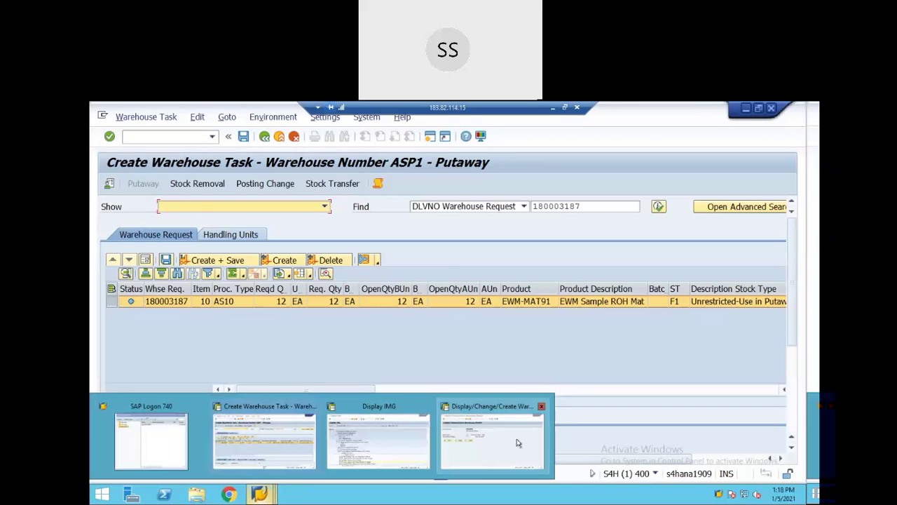
{"action": "mouse_move", "coordinate": [381, 443]}
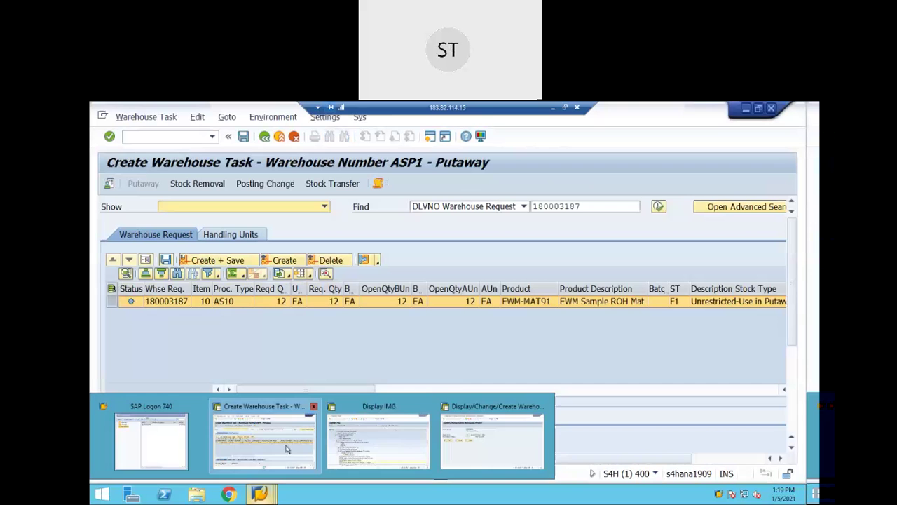
{"action": "left_click", "coordinate": [264, 457]}
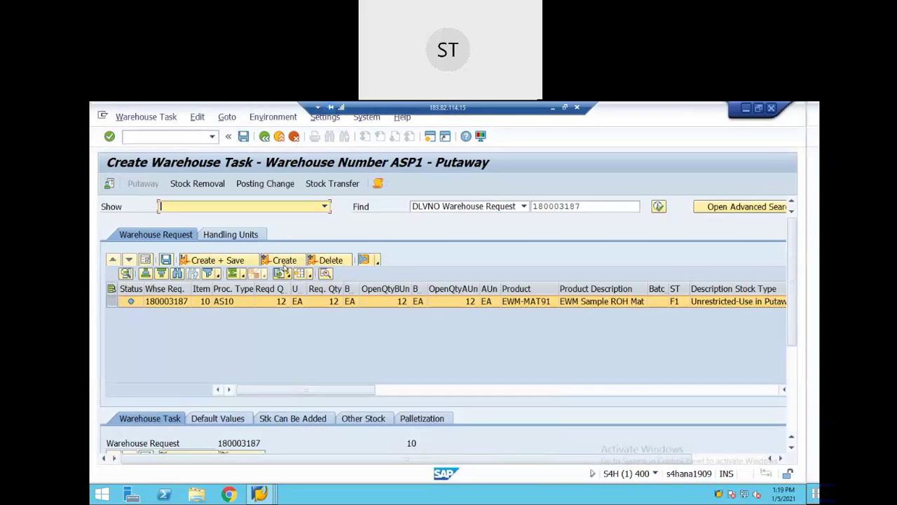
{"action": "left_click", "coordinate": [284, 260]}
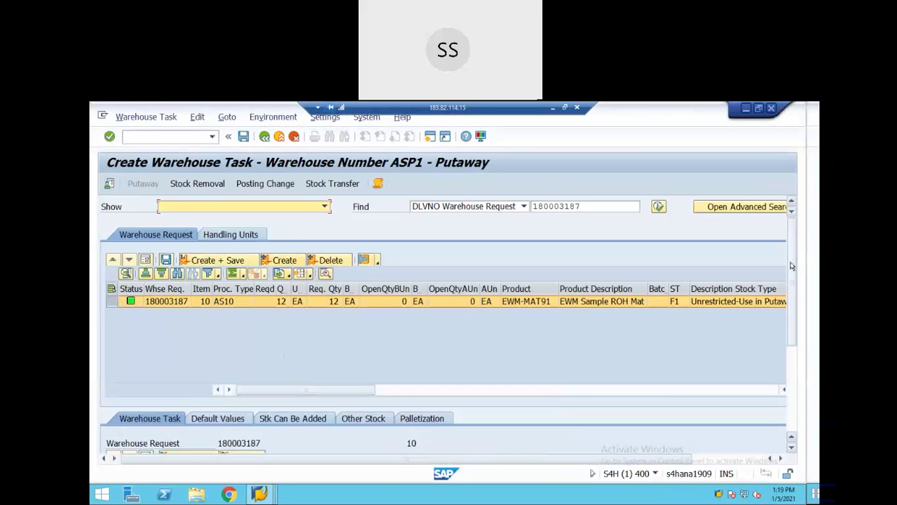
- Display the details of the new putaway warehouse task in form view
{"action": "scroll", "coordinate": [798, 319], "scroll_direction": "down", "scroll_amount": 3}
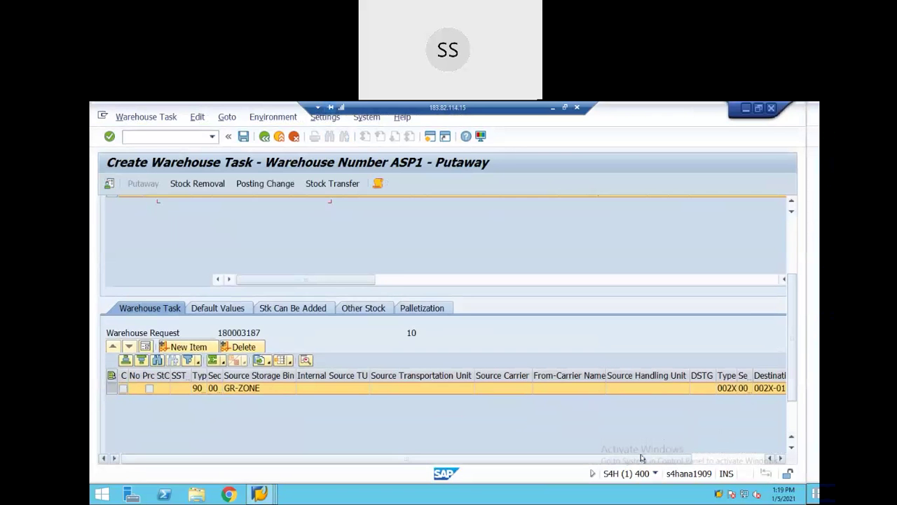
{"action": "left_click_drag", "start_coordinate": [641, 456], "coordinate": [700, 453]}
{"action": "left_click", "coordinate": [702, 390]}
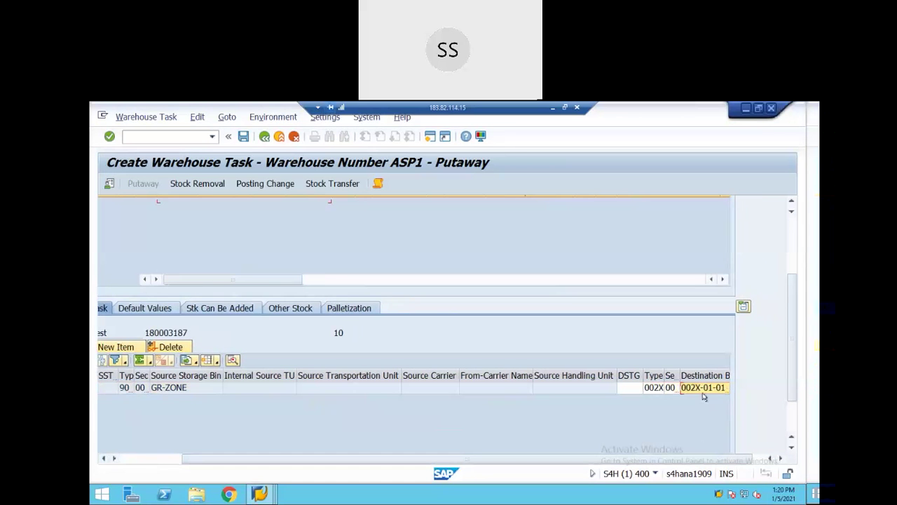
{"action": "left_click", "coordinate": [107, 388]}
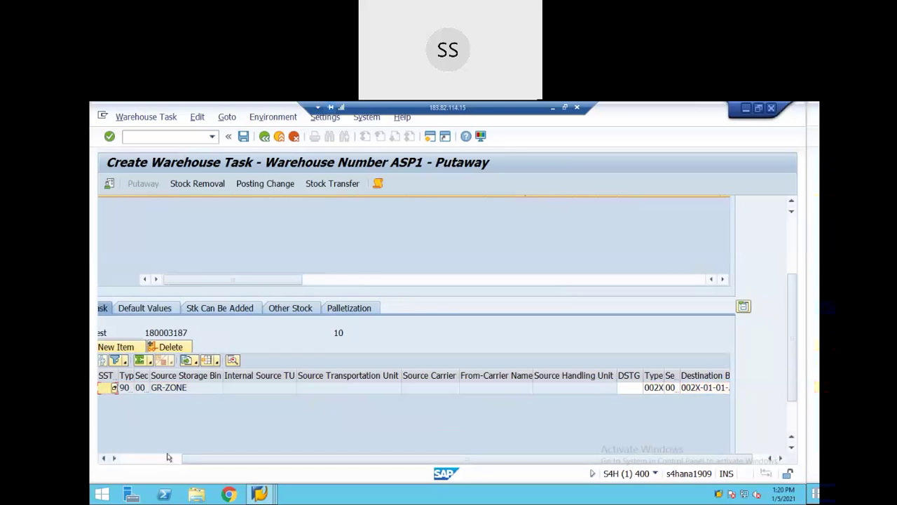
{"action": "left_click_drag", "start_coordinate": [186, 459], "coordinate": [124, 461]}
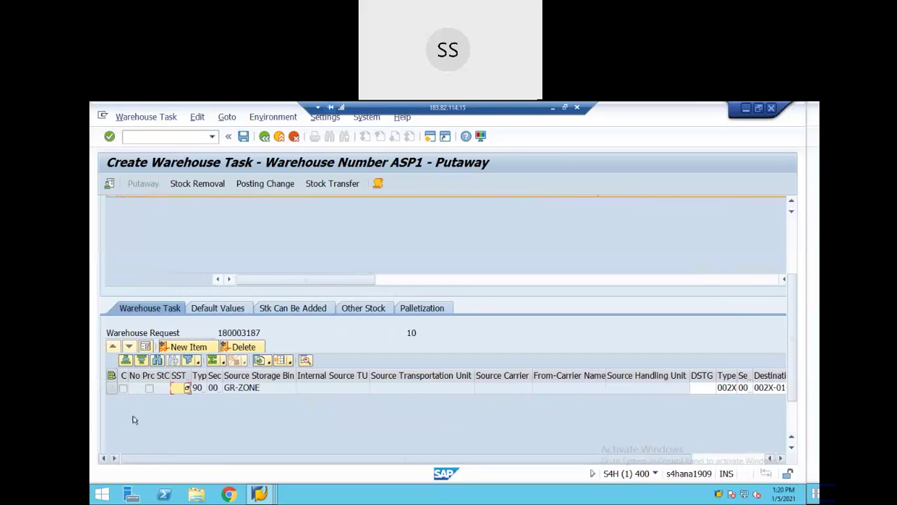
{"action": "left_click", "coordinate": [112, 387]}
{"action": "left_click", "coordinate": [145, 346]}
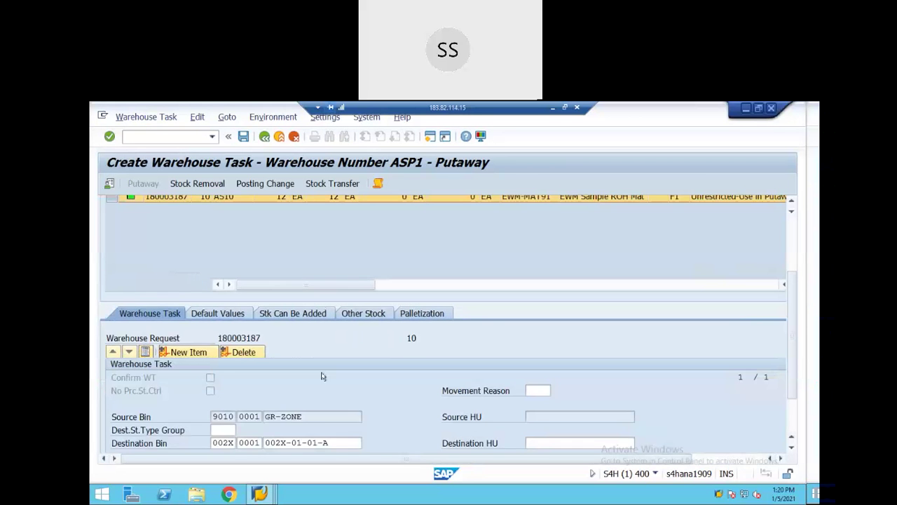
{"action": "scroll", "coordinate": [329, 373], "scroll_direction": "down", "scroll_amount": 1}
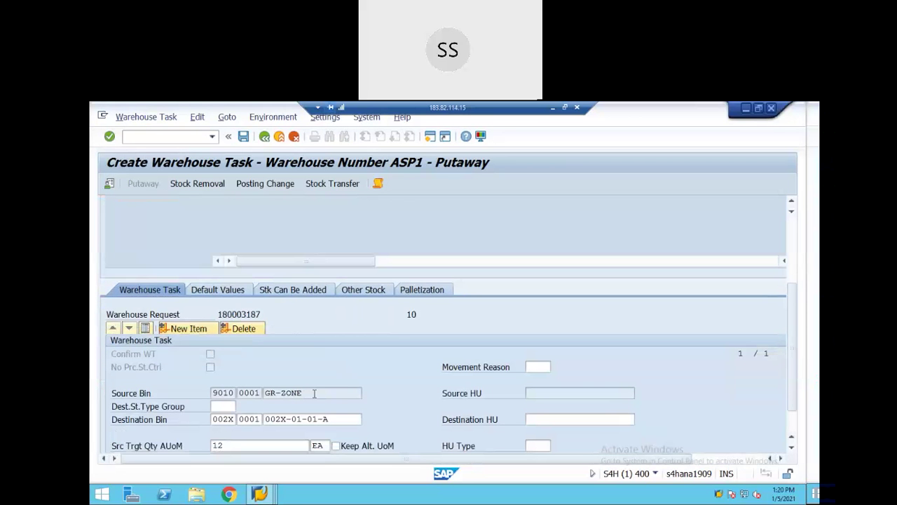
- Examine the storage type, section and bin given as source and destination of the putaway warehouse task
{"action": "left_click_drag", "start_coordinate": [308, 392], "coordinate": [211, 393]}
{"action": "left_click", "coordinate": [266, 393]}
{"action": "left_click_drag", "start_coordinate": [303, 392], "coordinate": [212, 393]}
{"action": "left_click_drag", "start_coordinate": [309, 393], "coordinate": [206, 392]}
{"action": "left_click_drag", "start_coordinate": [309, 394], "coordinate": [263, 393]}
{"action": "left_click", "coordinate": [264, 393]}
{"action": "left_click_drag", "start_coordinate": [337, 418], "coordinate": [211, 425]}
{"action": "left_click", "coordinate": [338, 418]}
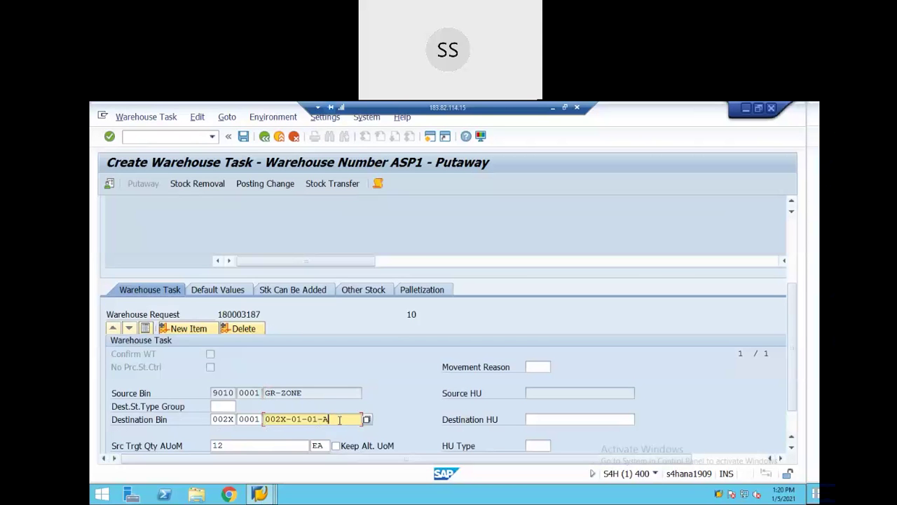
{"action": "left_click_drag", "start_coordinate": [339, 419], "coordinate": [216, 419]}
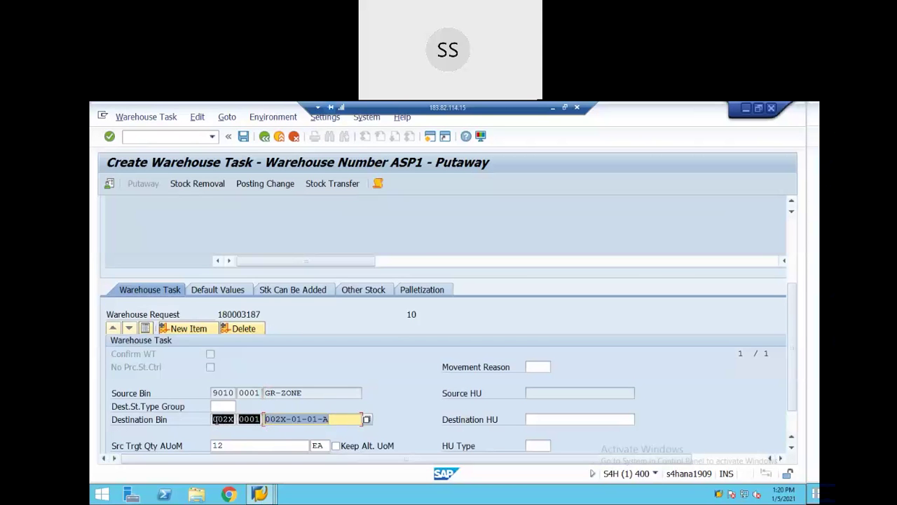
- Check the destination bin of the putaway task for item 10, then create and save the warehouse task
{"action": "left_click", "coordinate": [216, 419]}
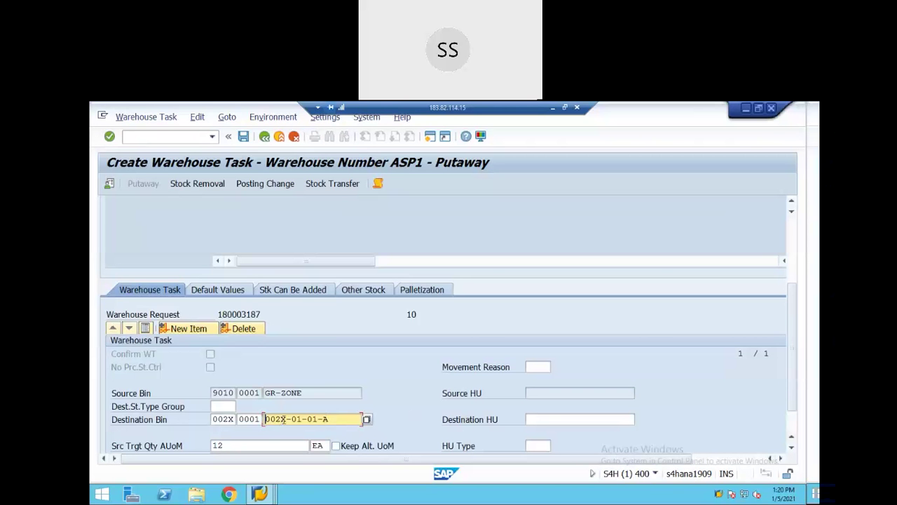
{"action": "left_click", "coordinate": [335, 420]}
{"action": "left_click", "coordinate": [793, 229]}
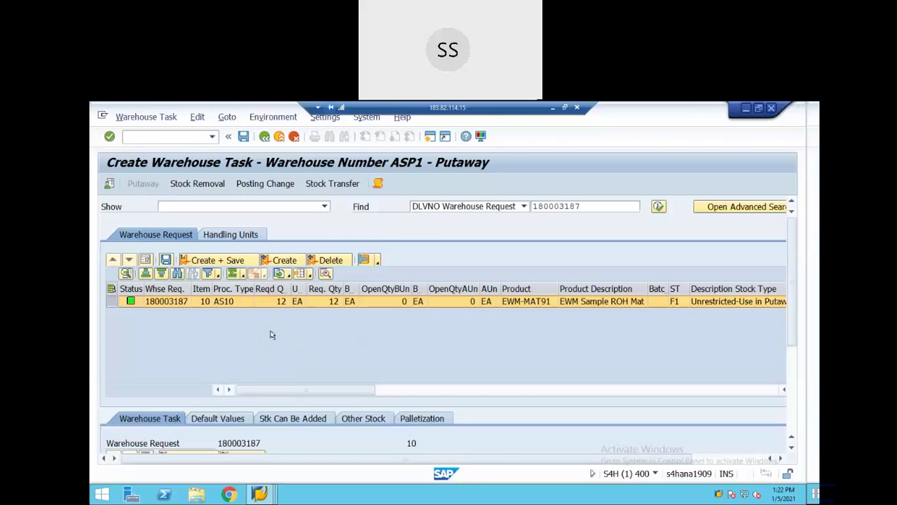
{"action": "left_click", "coordinate": [232, 261]}
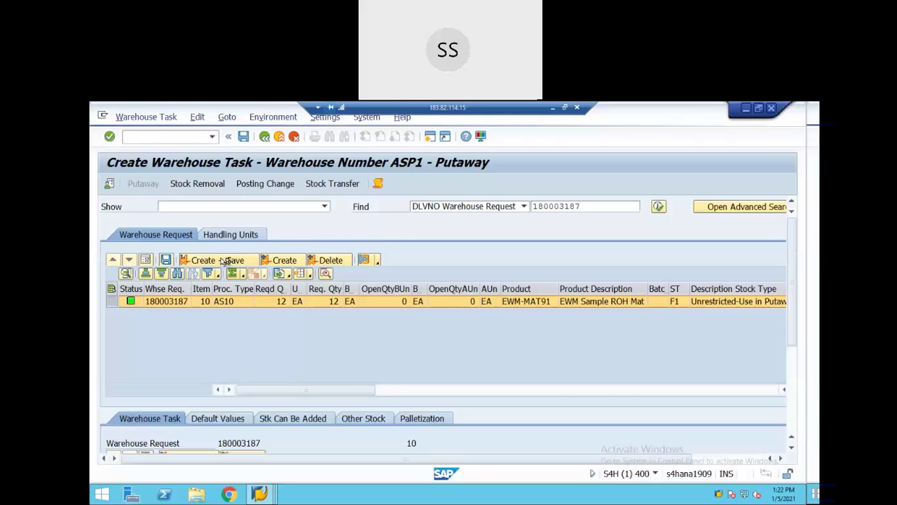
{"action": "left_click", "coordinate": [224, 260]}
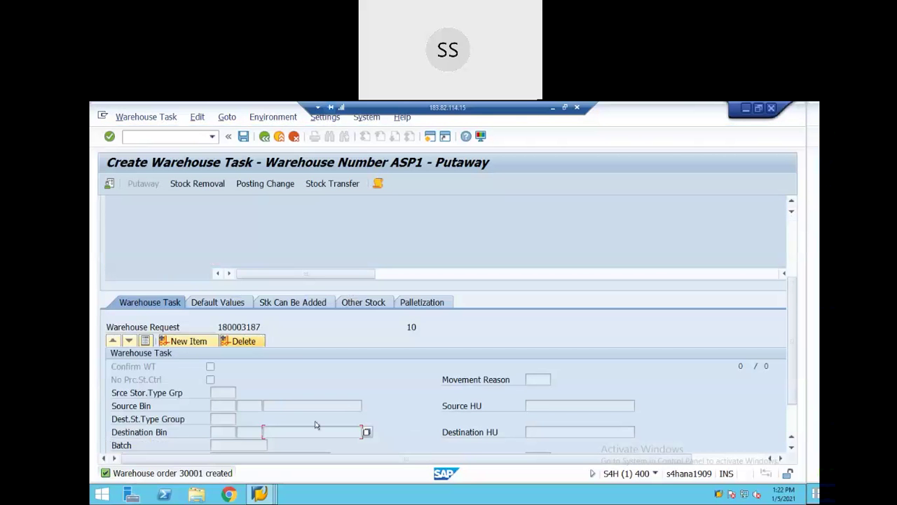
- Go to warehouse task confirmation and confirm the new putaway warehouse order for EWM-MAT91, saving the result
{"action": "left_click", "coordinate": [151, 118]}
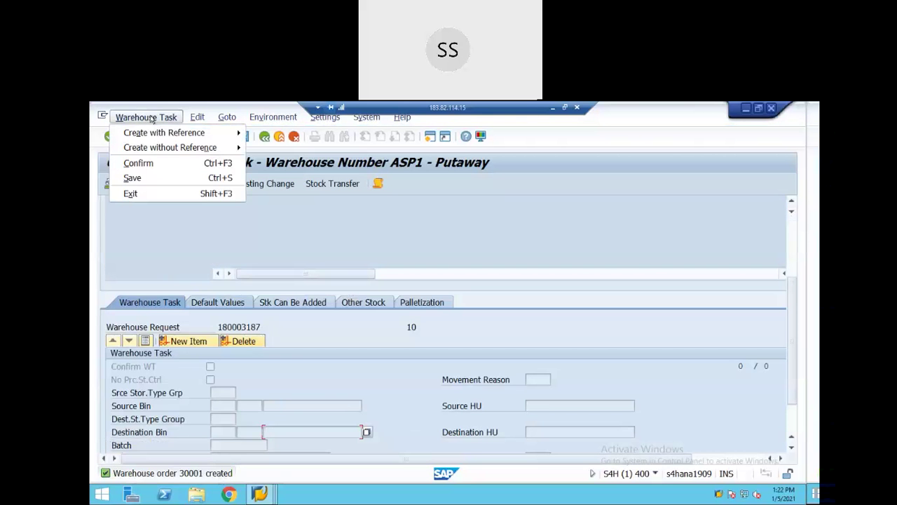
{"action": "left_click", "coordinate": [159, 163]}
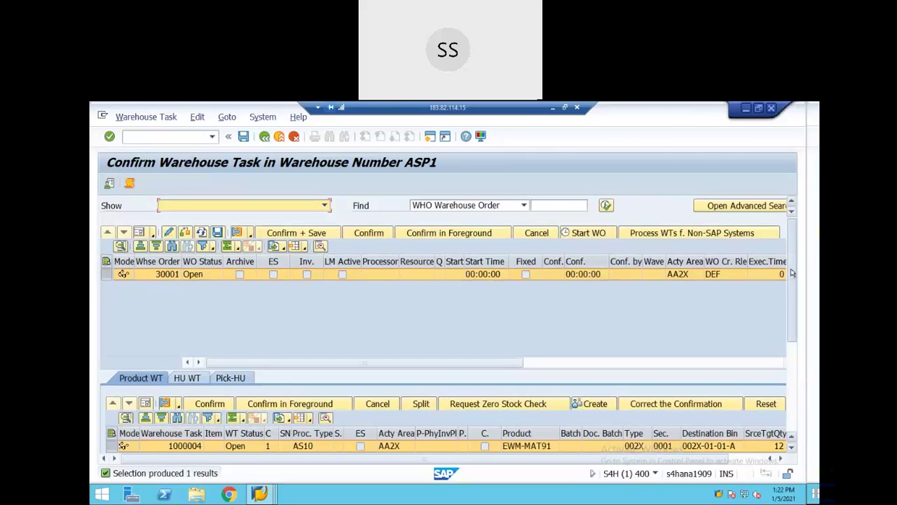
{"action": "scroll", "coordinate": [791, 294], "scroll_direction": "down", "scroll_amount": 3}
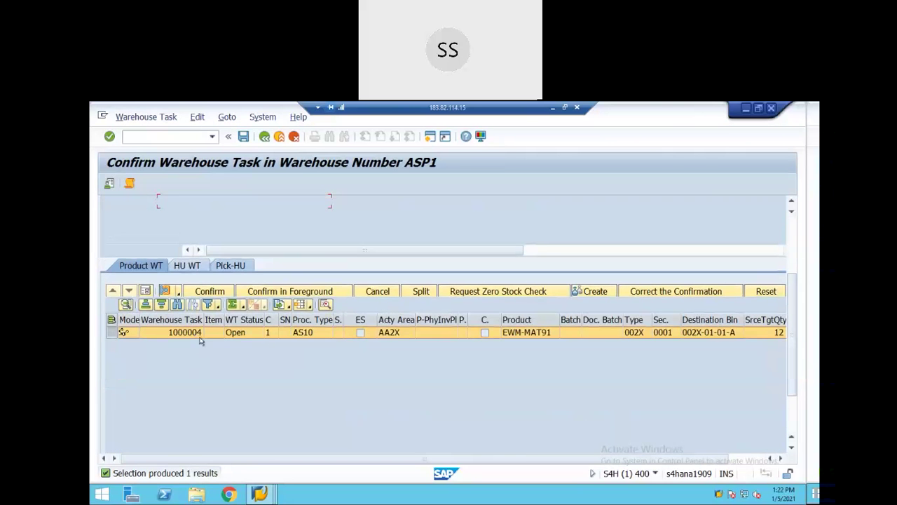
{"action": "scroll", "coordinate": [293, 275], "scroll_direction": "up", "scroll_amount": 3}
{"action": "scroll", "coordinate": [293, 275], "scroll_direction": "up", "scroll_amount": 1}
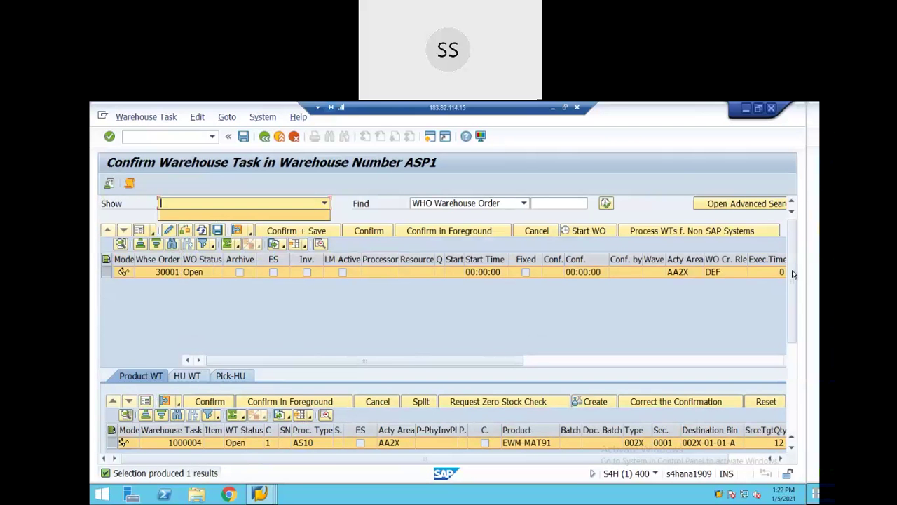
{"action": "scroll", "coordinate": [302, 392], "scroll_direction": "down", "scroll_amount": 1}
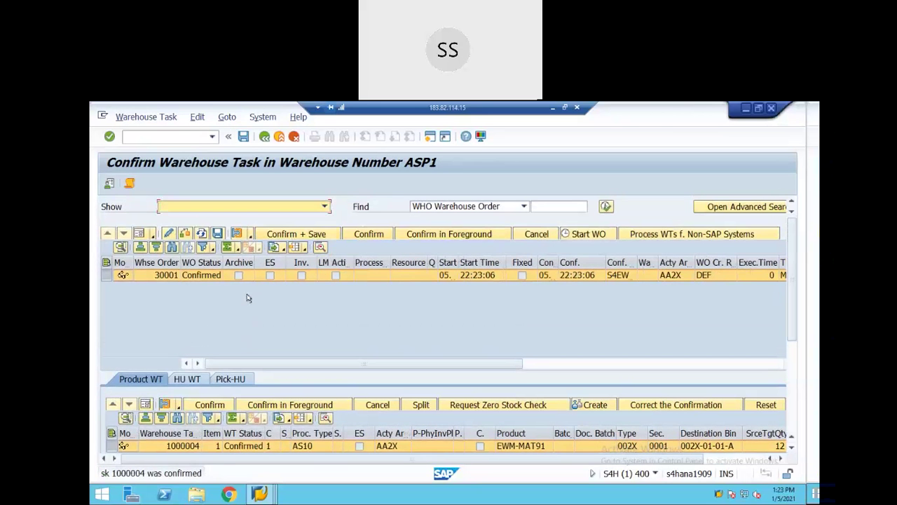
- Start transaction ME22N and load the HTF1-EWM purchase order dated 31.12.2020 for changing
{"action": "left_click", "coordinate": [212, 136]}
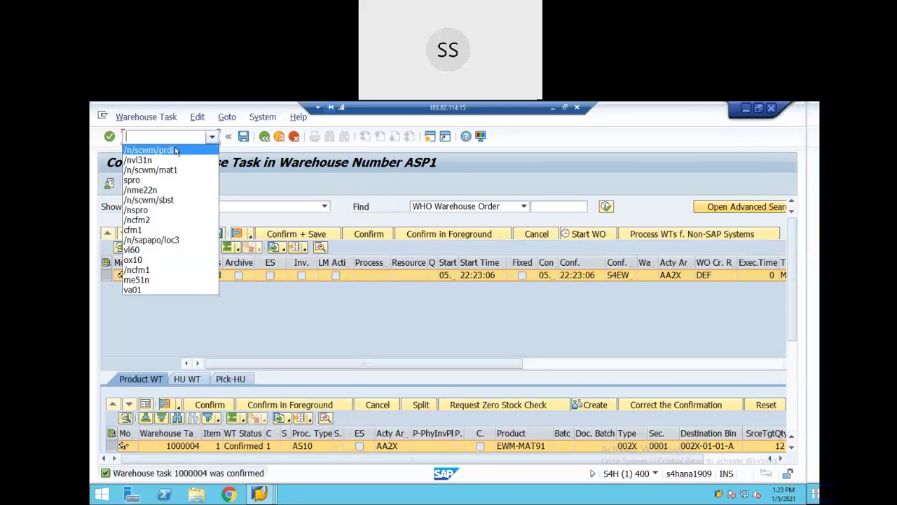
{"action": "left_click", "coordinate": [168, 190]}
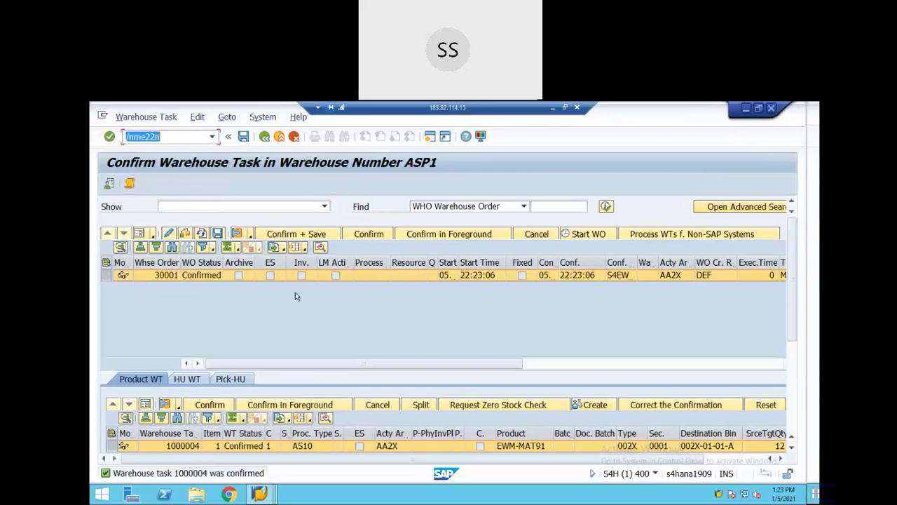
{"action": "key", "text": "Return"}
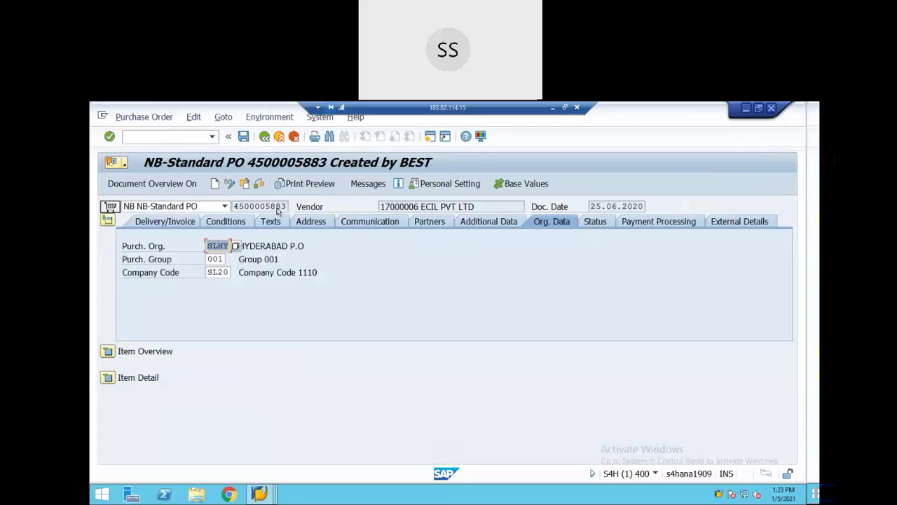
{"action": "left_click", "coordinate": [110, 206]}
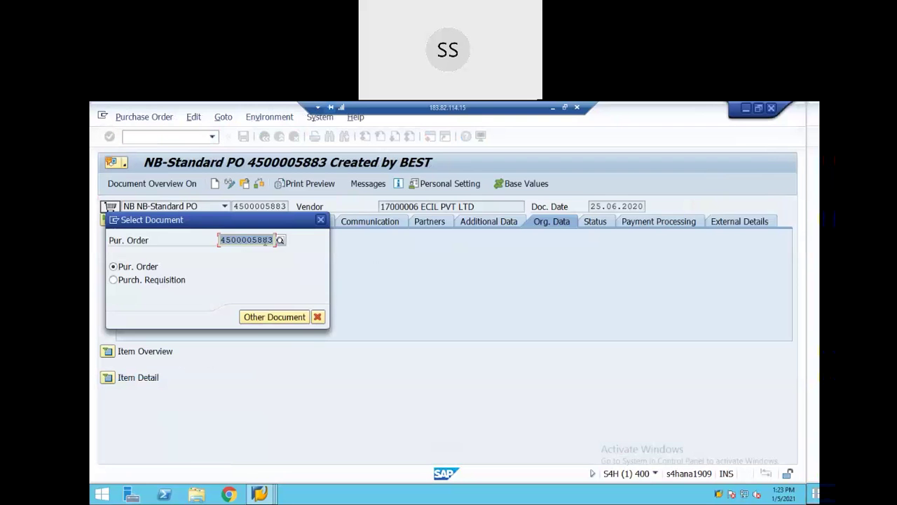
{"action": "left_click", "coordinate": [263, 241]}
{"action": "key", "text": "BackSpace"}
{"action": "key", "text": "BackSpace"}
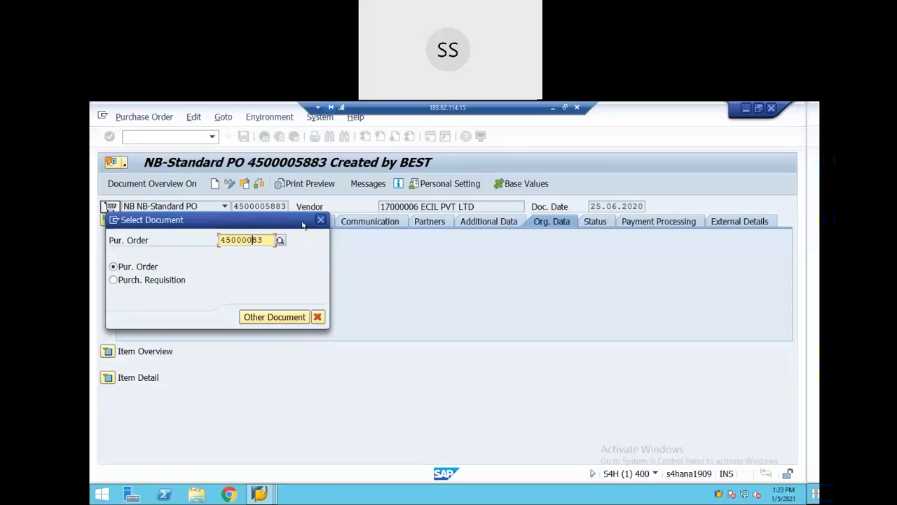
{"action": "key", "text": "Delete"}
{"action": "key", "text": "Delete"}
{"action": "type", "text": "6"}
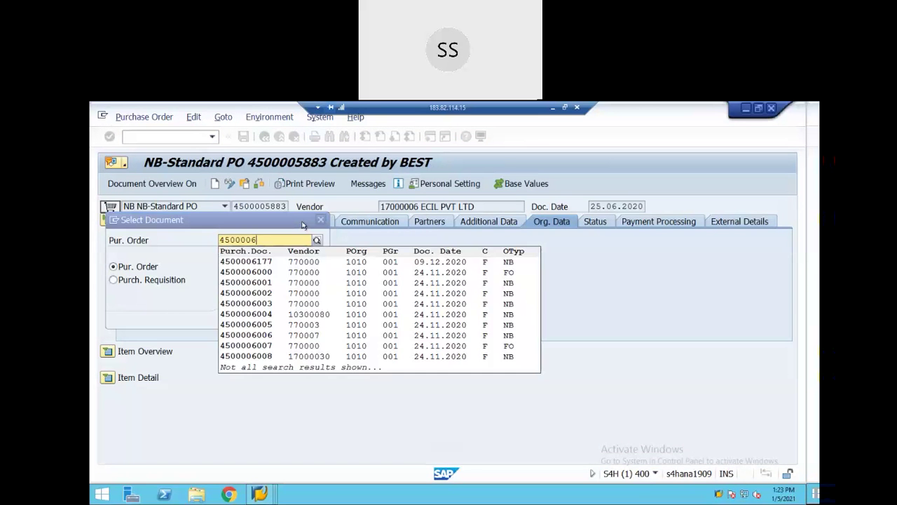
{"action": "type", "text": "269"}
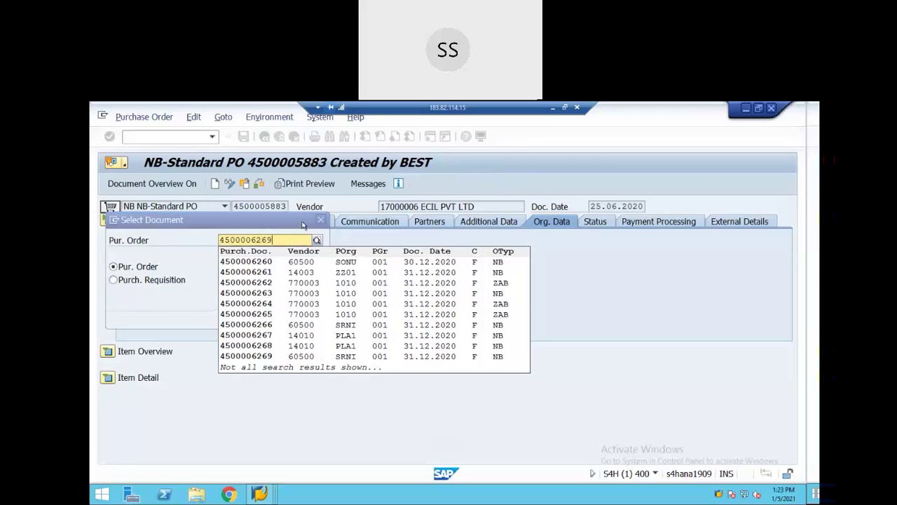
{"action": "key", "text": "Return"}
{"action": "key", "text": "Return"}
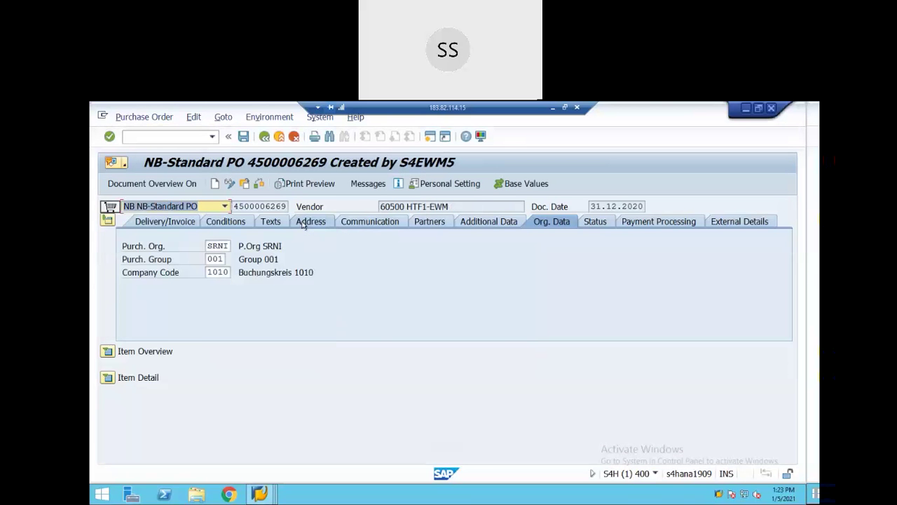
- Add a second purchase order item for material EWM-MAT91 with a quantity of 1000
{"action": "left_click", "coordinate": [107, 350]}
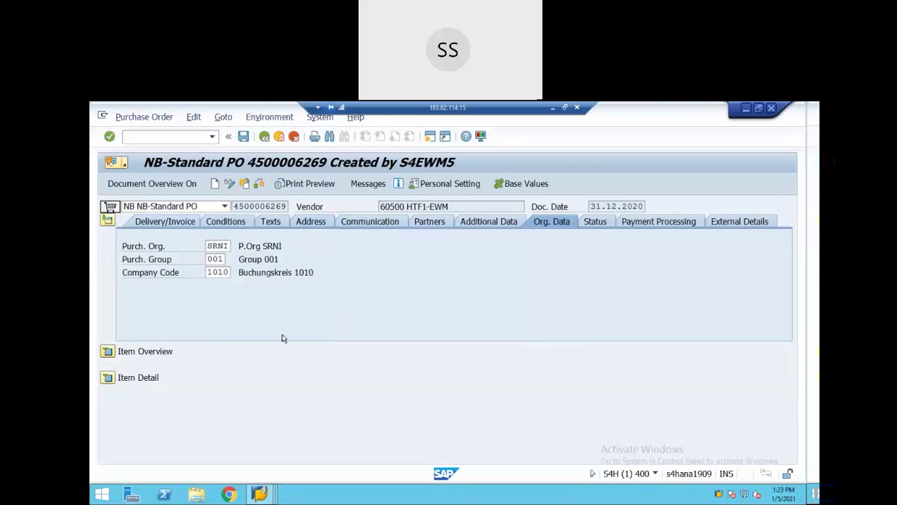
{"action": "left_click", "coordinate": [261, 391]}
{"action": "type", "text": "EWM-MAT91"}
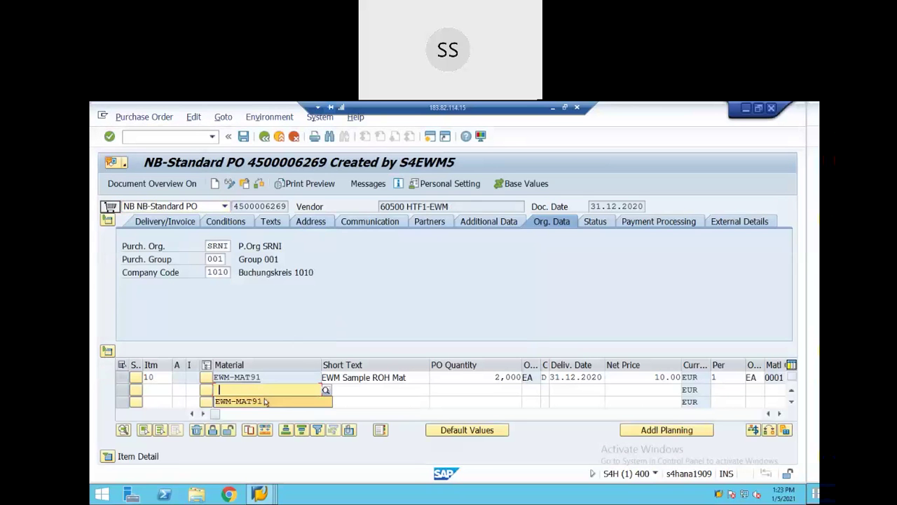
{"action": "left_click", "coordinate": [493, 390]}
{"action": "type", "text": "1"}
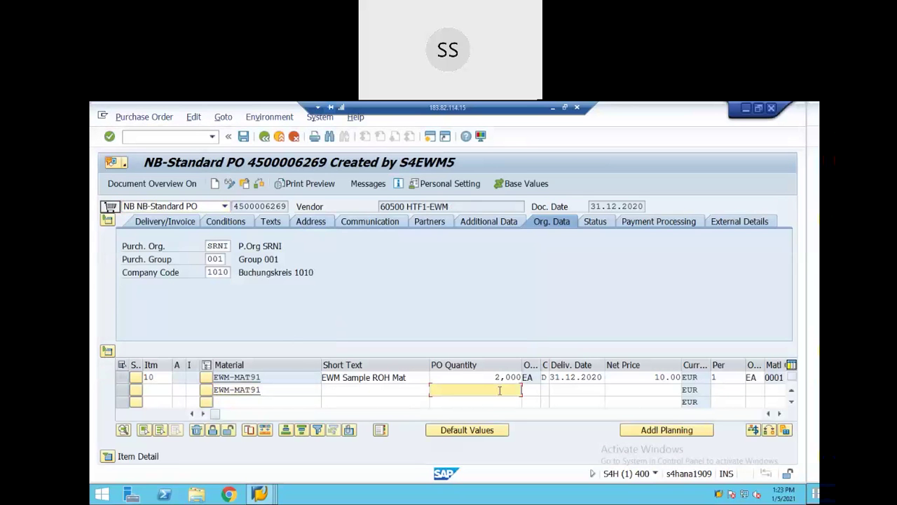
{"action": "type", "text": "000"}
- Assign plant ASP1 and storage location ROD1 to the new purchase order item and accept the entries
{"action": "key", "text": "Tab"}
{"action": "key", "text": "Tab"}
{"action": "key", "text": "Tab"}
{"action": "key", "text": "Tab"}
{"action": "key", "text": "Tab"}
{"action": "key", "text": "Tab"}
{"action": "key", "text": "Tab"}
{"action": "key", "text": "Tab"}
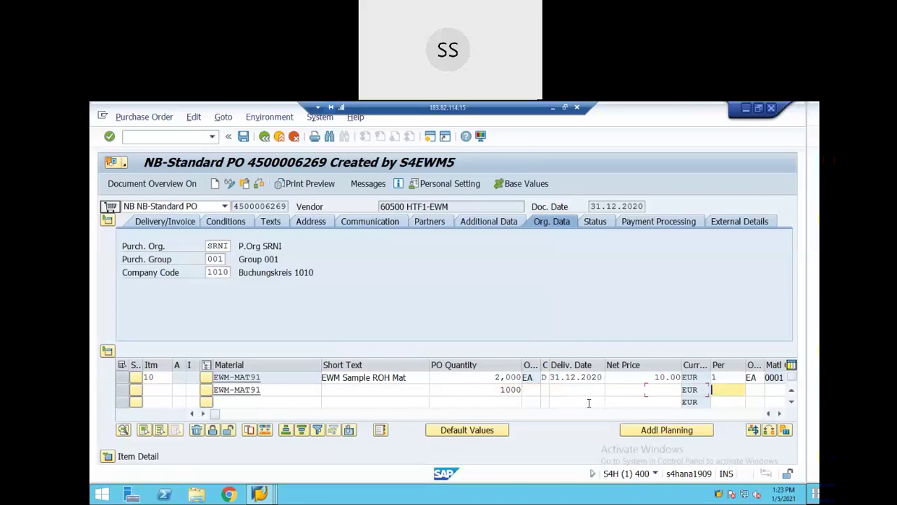
{"action": "left_click", "coordinate": [701, 390]}
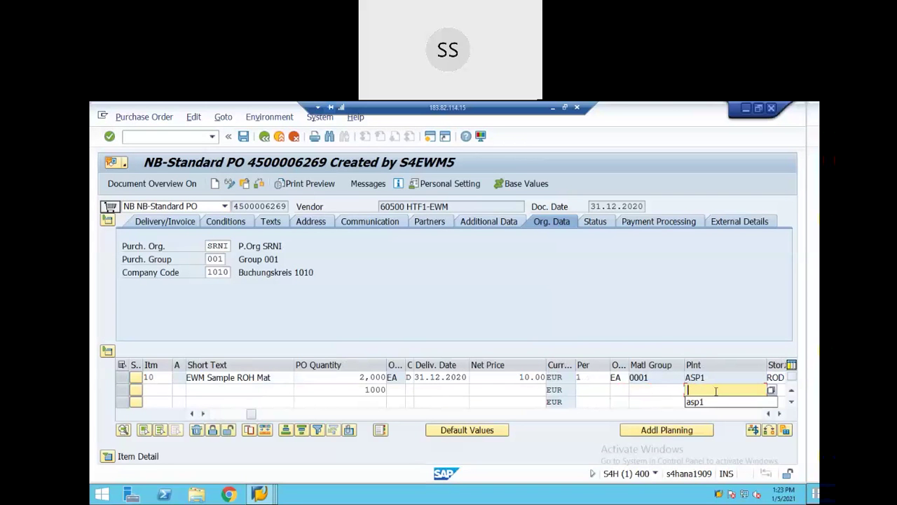
{"action": "left_click", "coordinate": [704, 402]}
{"action": "key", "text": "Tab"}
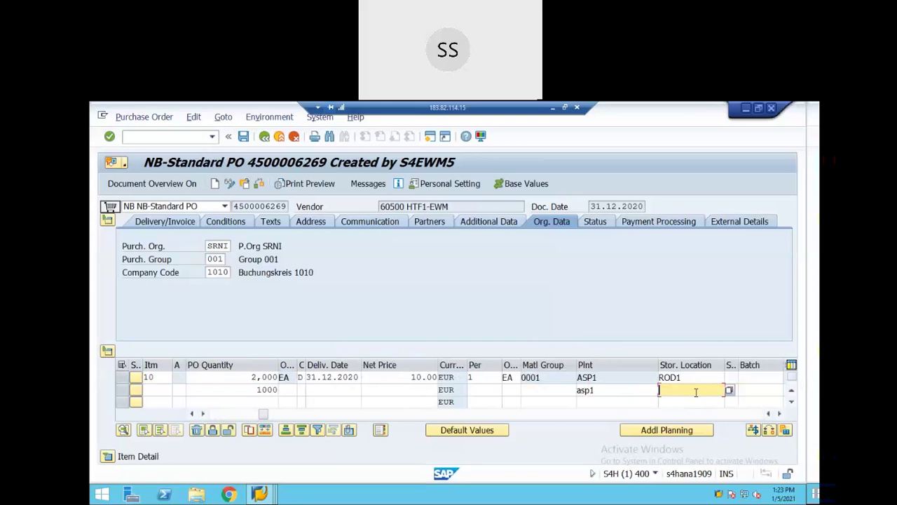
{"action": "left_click", "coordinate": [680, 400]}
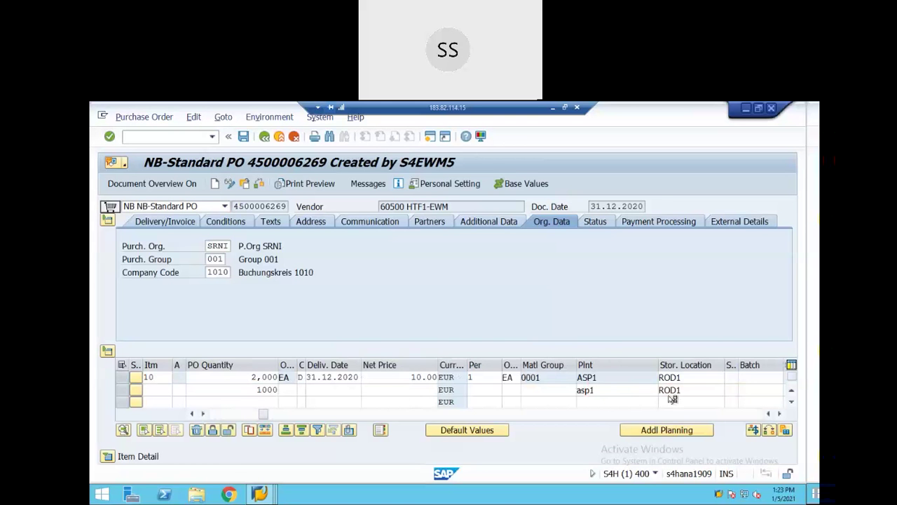
{"action": "key", "text": "Return"}
{"action": "key", "text": "Return"}
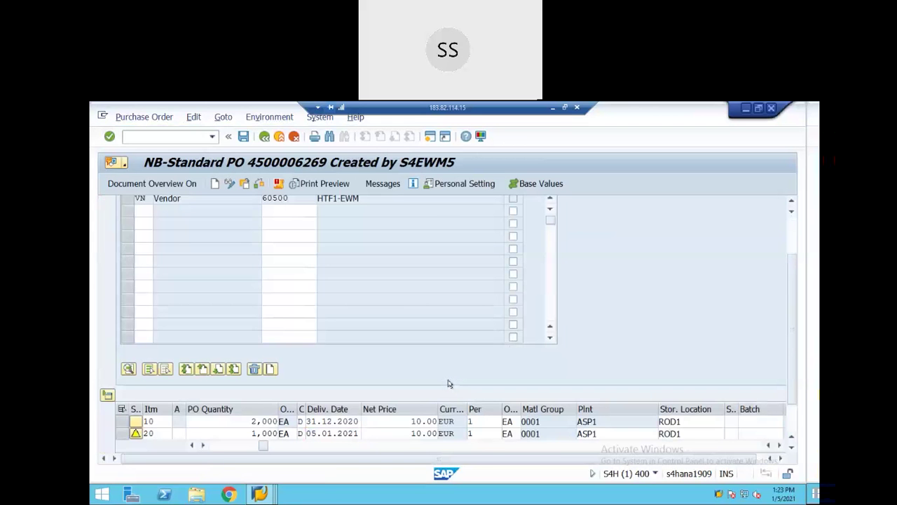
- Save the changed purchase order despite the issued system messages
{"action": "scroll", "coordinate": [248, 276], "scroll_direction": "up", "scroll_amount": 3}
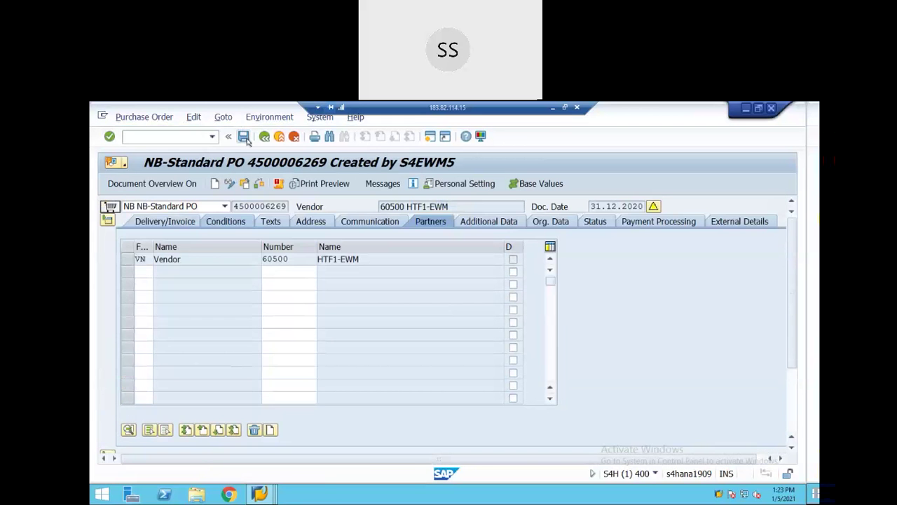
{"action": "left_click", "coordinate": [243, 137]}
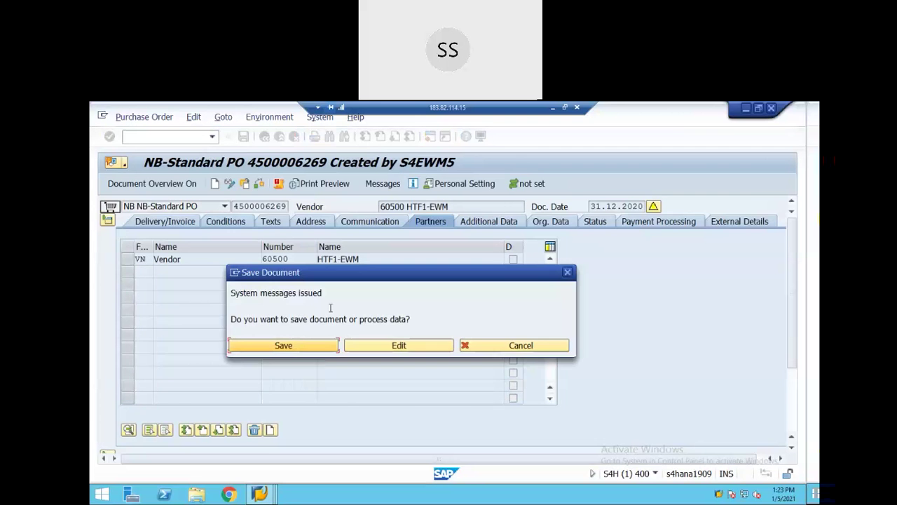
{"action": "left_click", "coordinate": [293, 347]}
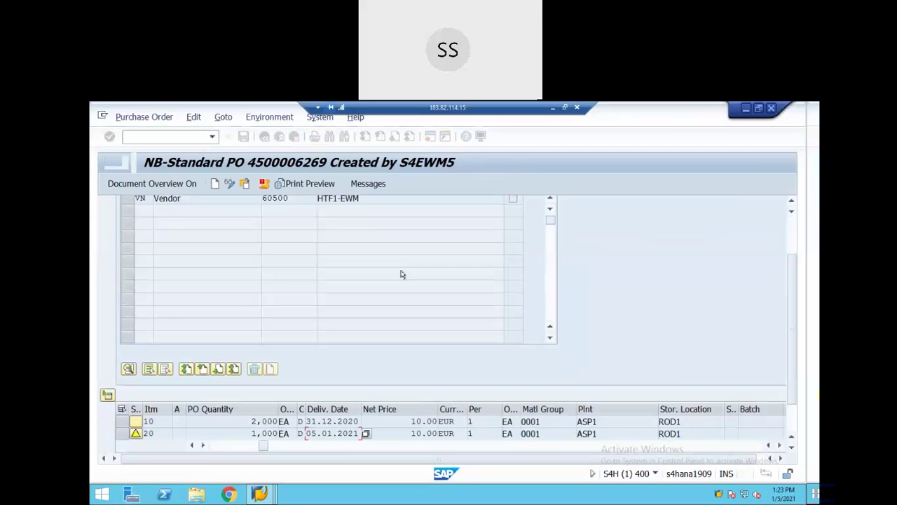
- Start transaction VL31N and create an inbound delivery for the same purchase order with external ID INB-TEST-1006
{"action": "left_click", "coordinate": [212, 136]}
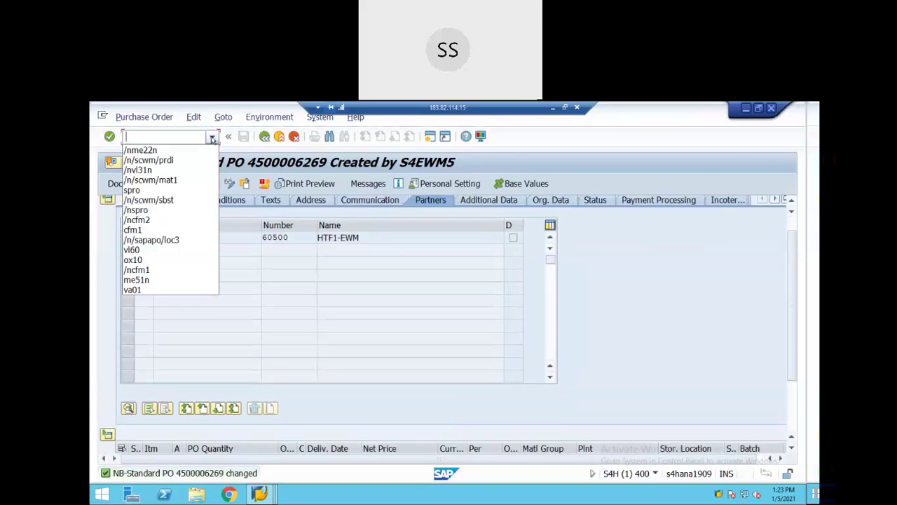
{"action": "left_click", "coordinate": [146, 172]}
{"action": "key", "text": "Return"}
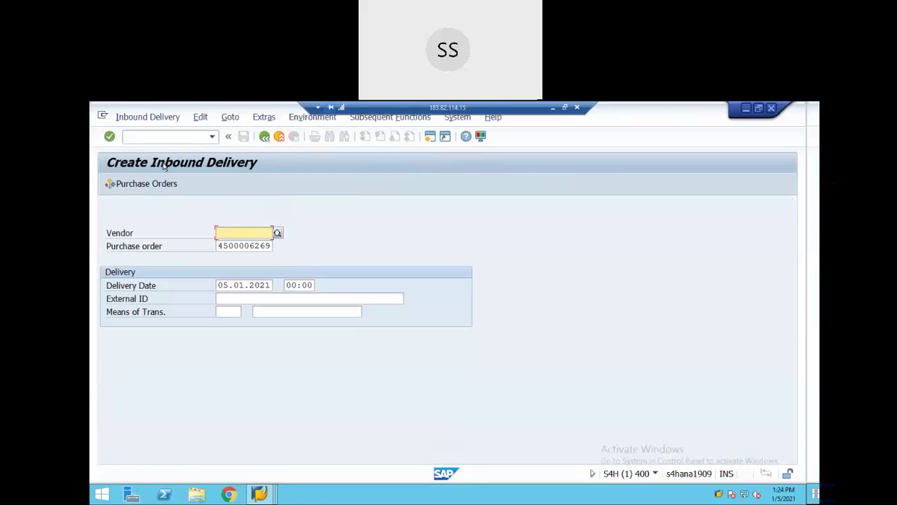
{"action": "left_click", "coordinate": [309, 298]}
{"action": "left_click", "coordinate": [329, 306]}
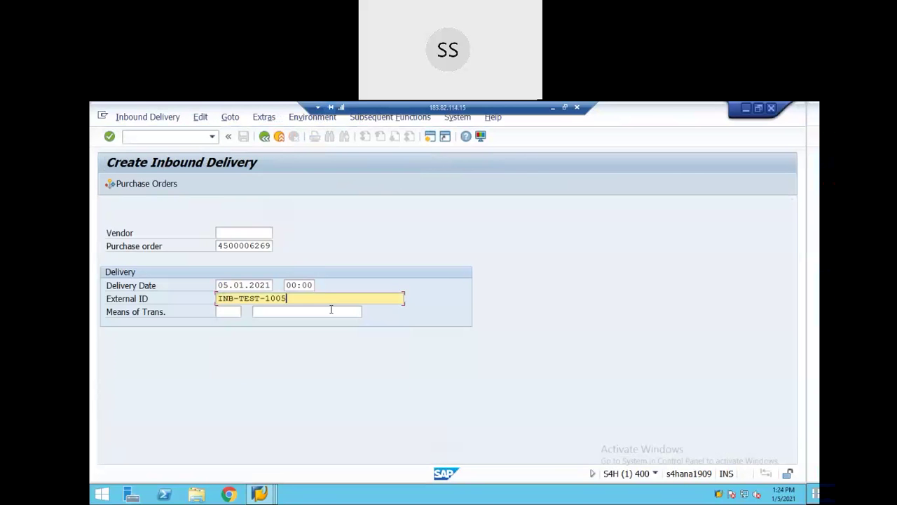
{"action": "key", "text": "BackSpace"}
{"action": "type", "text": "6"}
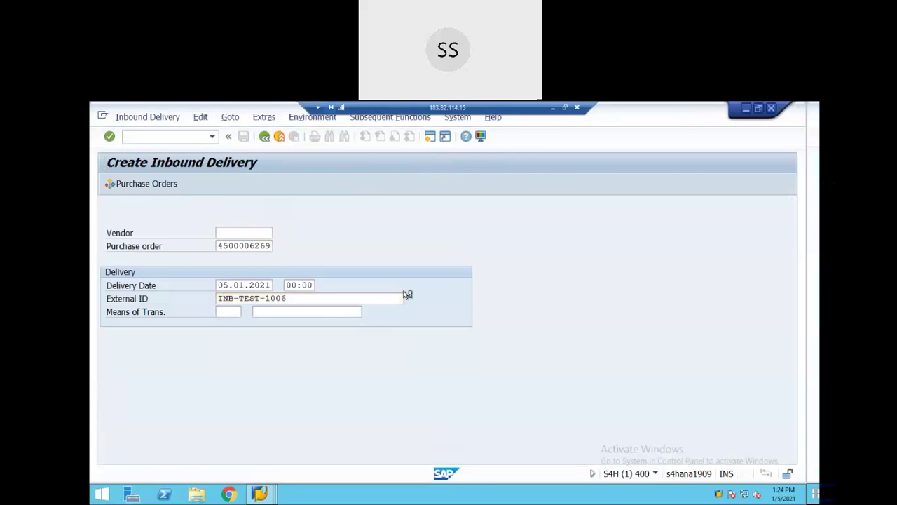
{"action": "key", "text": "Return"}
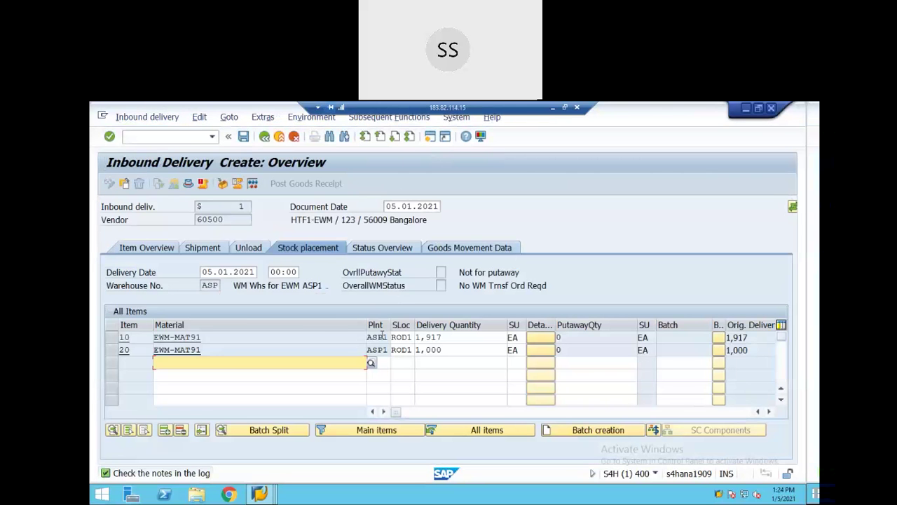
- Set the delivery quantity of item 10 to 10 EA in the new inbound delivery
{"action": "double_click", "coordinate": [444, 337]}
{"action": "left_click", "coordinate": [415, 337]}
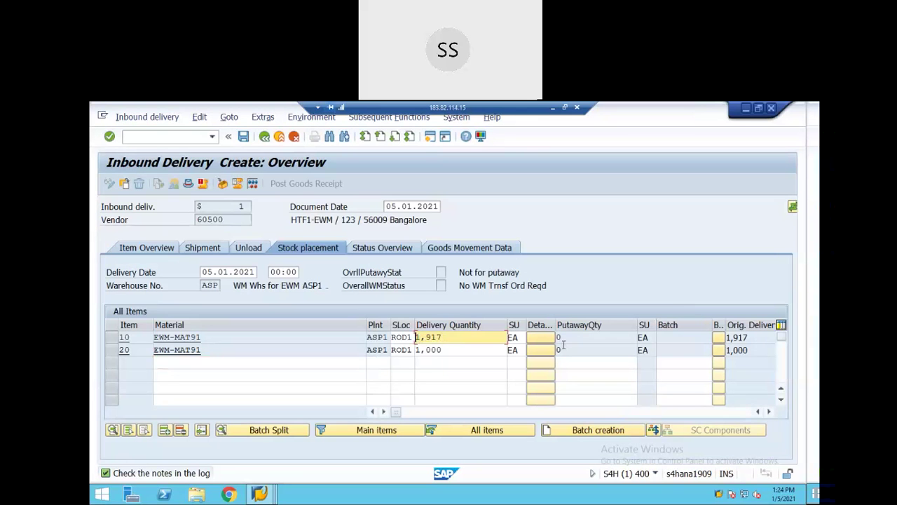
{"action": "key", "text": "Delete"}
{"action": "key", "text": "Delete"}
{"action": "key", "text": "Delete"}
{"action": "key", "text": "Delete"}
{"action": "key", "text": "Delete"}
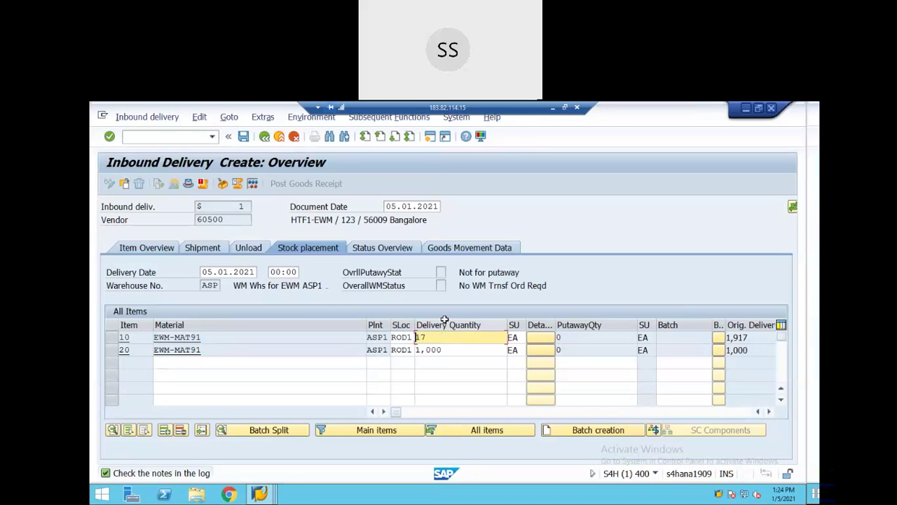
{"action": "type", "text": "10"}
- Set the delivery quantity of item 20 to 11 EA, accept the entries and save the inbound delivery
{"action": "left_click", "coordinate": [446, 349]}
{"action": "key", "text": "BackSpace"}
{"action": "key", "text": "BackSpace"}
{"action": "key", "text": "BackSpace"}
{"action": "key", "text": "BackSpace"}
{"action": "type", "text": "11"}
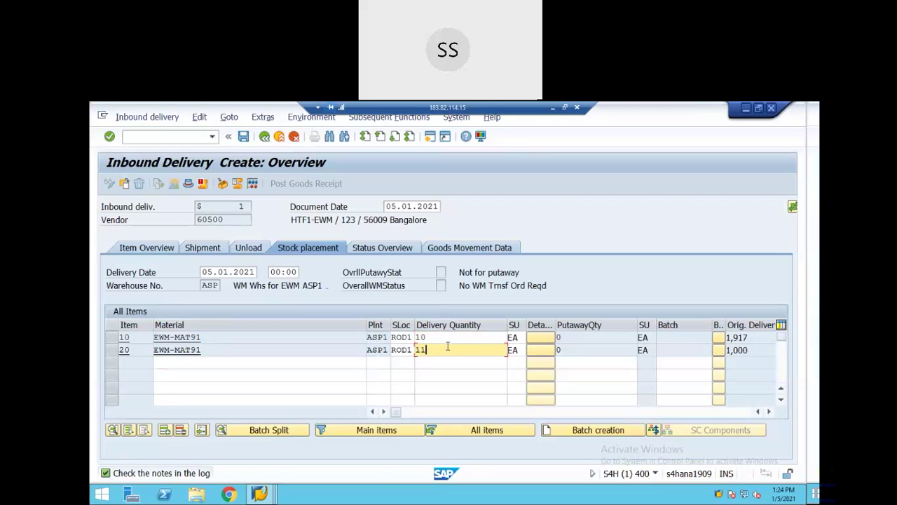
{"action": "key", "text": "Return"}
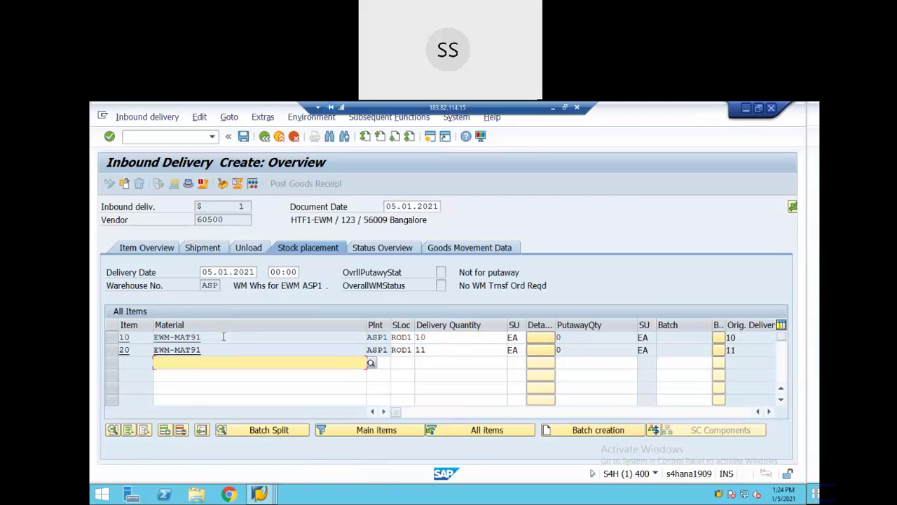
{"action": "left_click", "coordinate": [244, 137]}
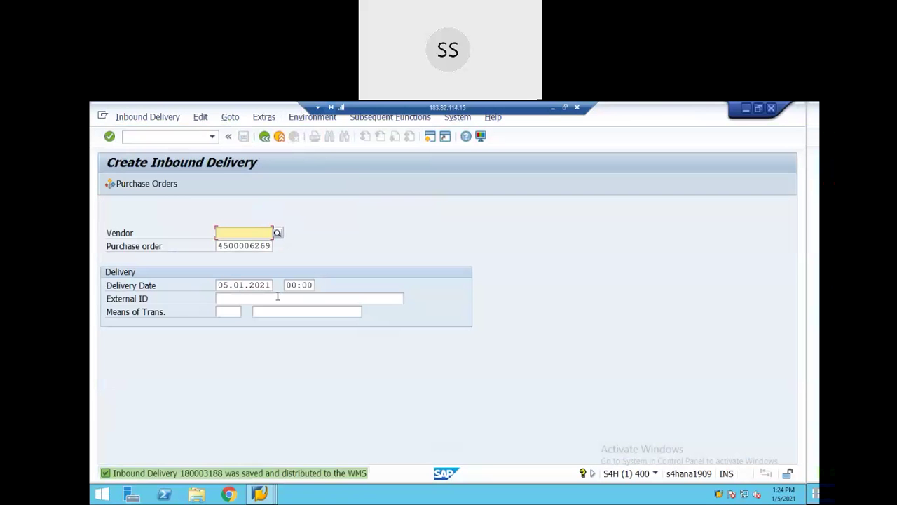
- Start transaction /n/scwm/prdi, find the newly saved inbound delivery by its ERP document number and post its goods receipt
{"action": "left_click", "coordinate": [212, 136]}
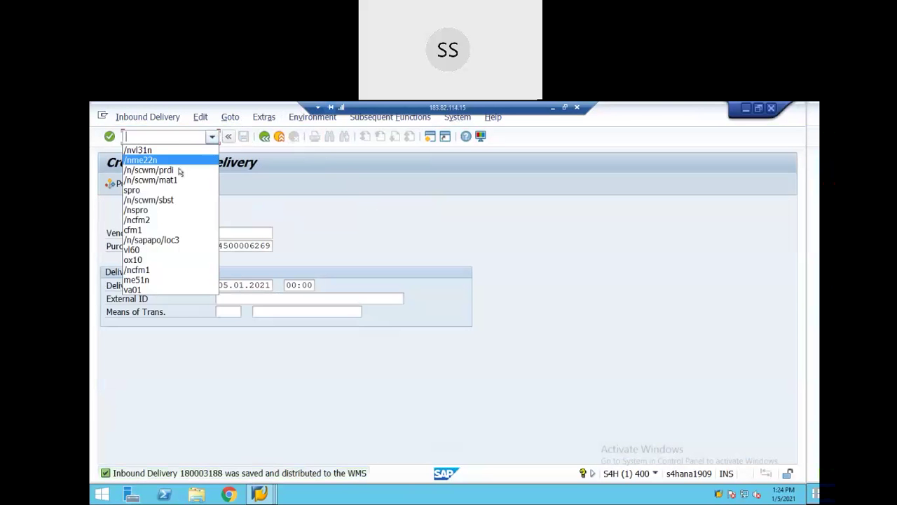
{"action": "left_click", "coordinate": [180, 169]}
{"action": "key", "text": "Return"}
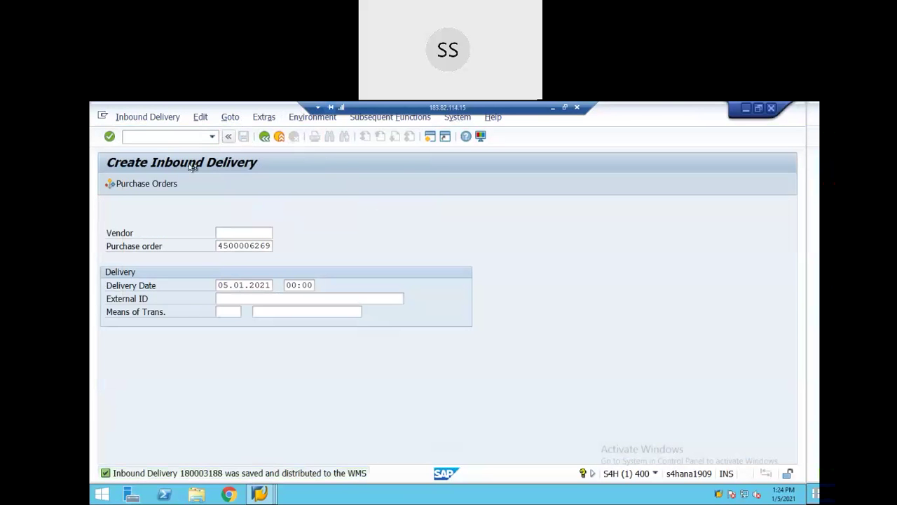
{"action": "left_click", "coordinate": [552, 209]}
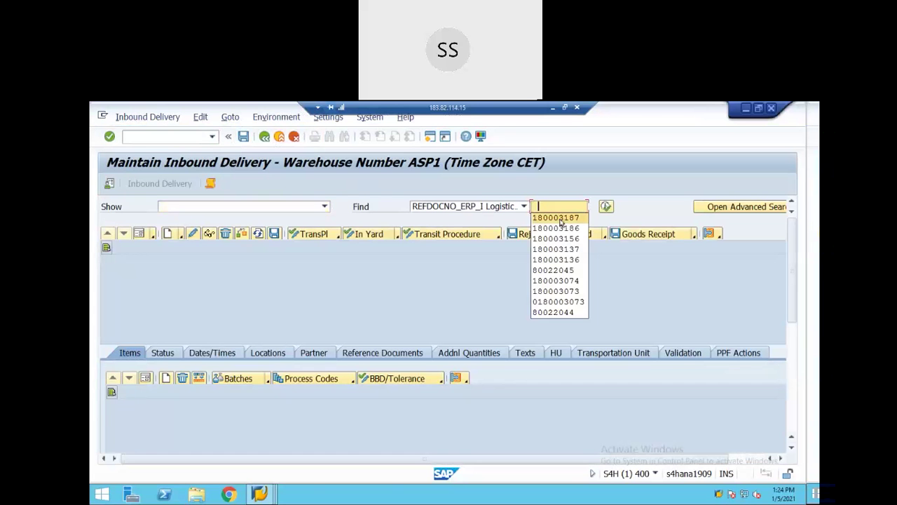
{"action": "left_click", "coordinate": [554, 214]}
{"action": "left_click", "coordinate": [560, 206]}
{"action": "left_click", "coordinate": [554, 223]}
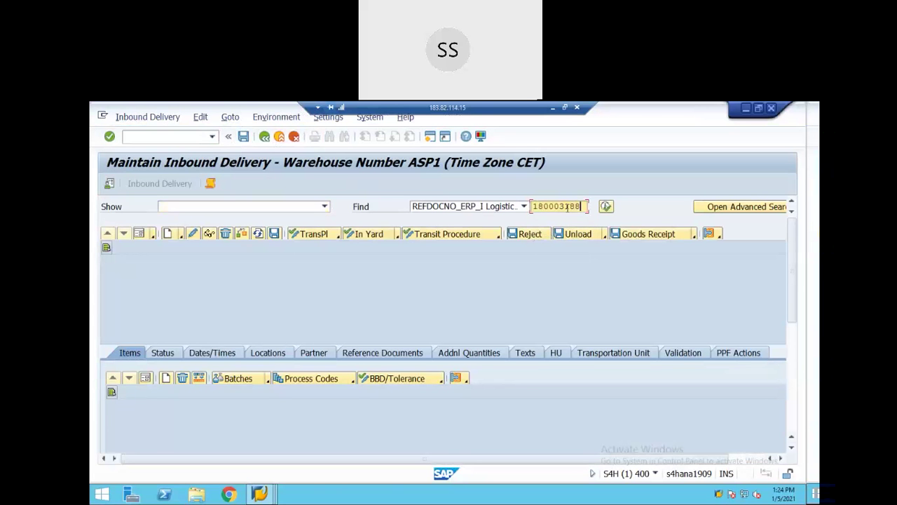
{"action": "left_click", "coordinate": [606, 206]}
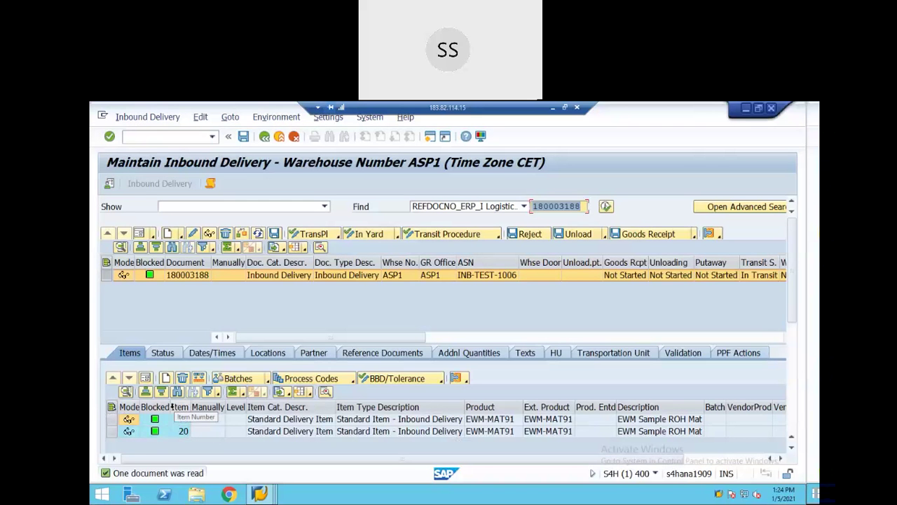
{"action": "left_click", "coordinate": [156, 118]}
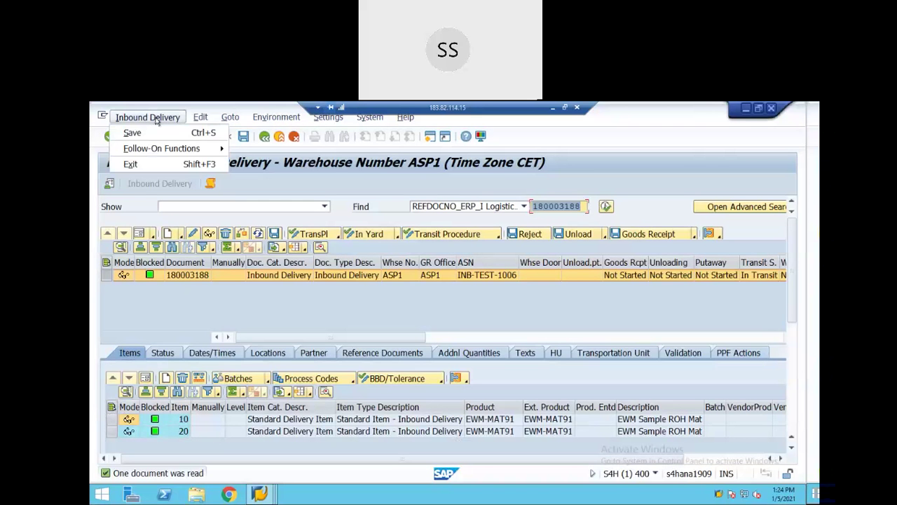
{"action": "left_click", "coordinate": [652, 237]}
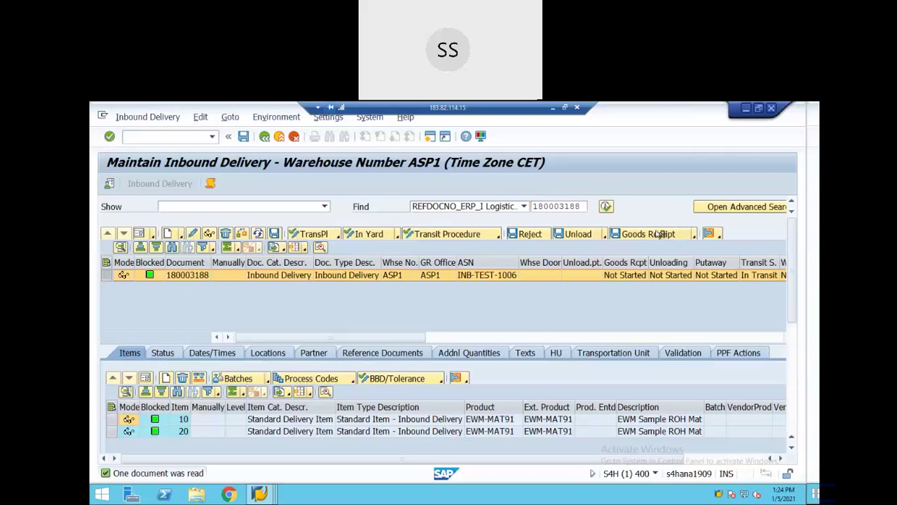
- Go to the delivery's follow-on warehouse task function, then create and save putaway tasks for both delivery items
{"action": "left_click", "coordinate": [147, 117]}
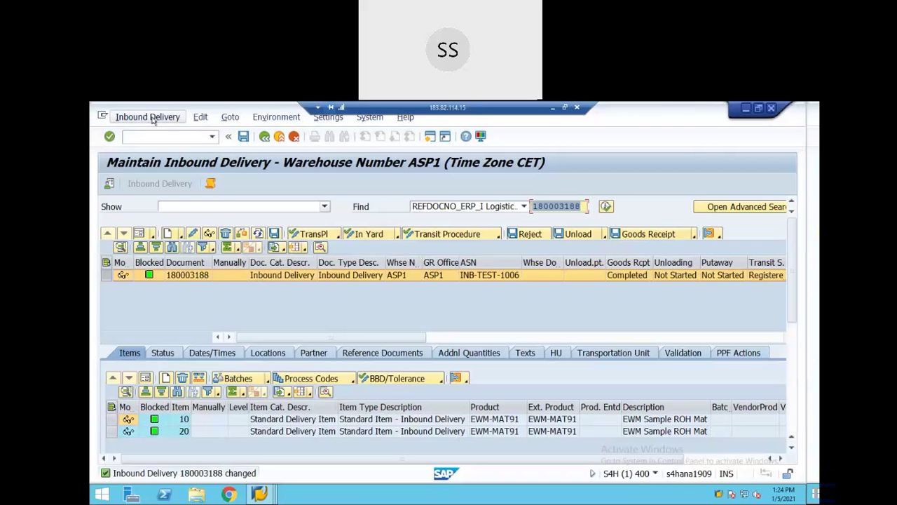
{"action": "mouse_move", "coordinate": [157, 148]}
{"action": "left_click", "coordinate": [265, 149]}
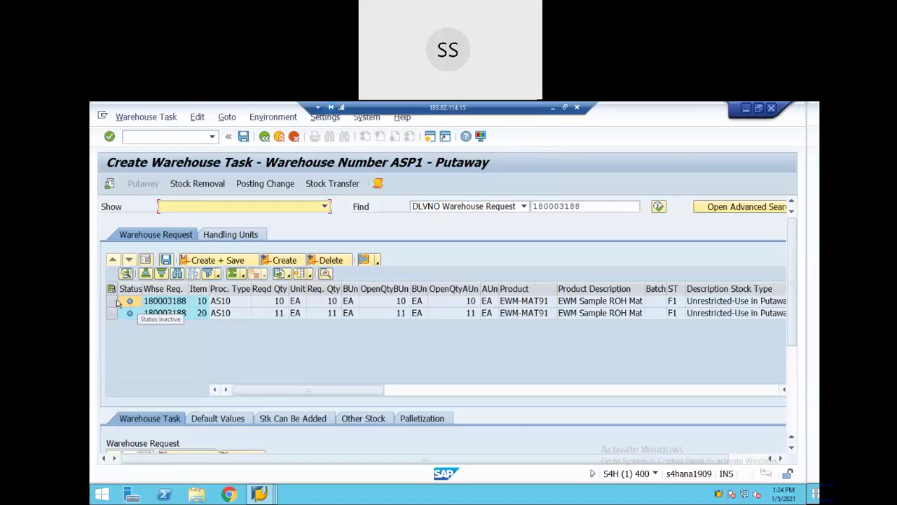
{"action": "left_click", "coordinate": [111, 290]}
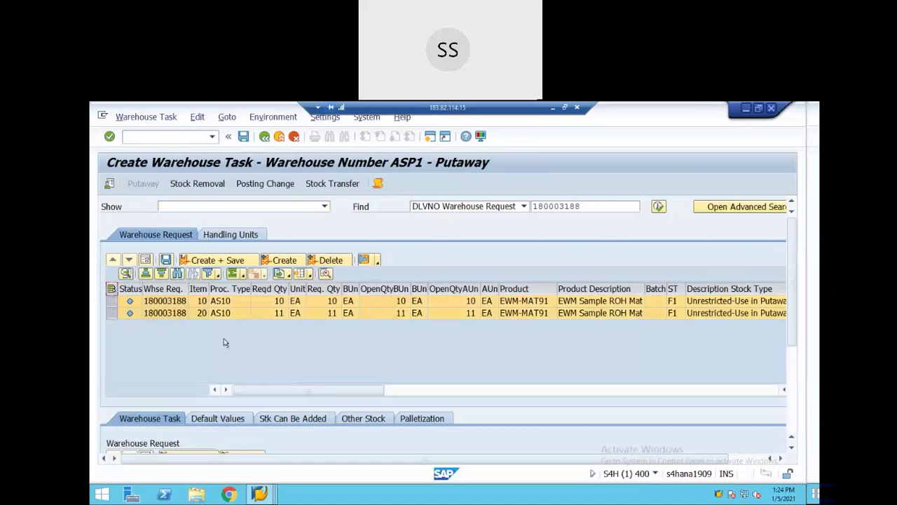
{"action": "left_click", "coordinate": [216, 261]}
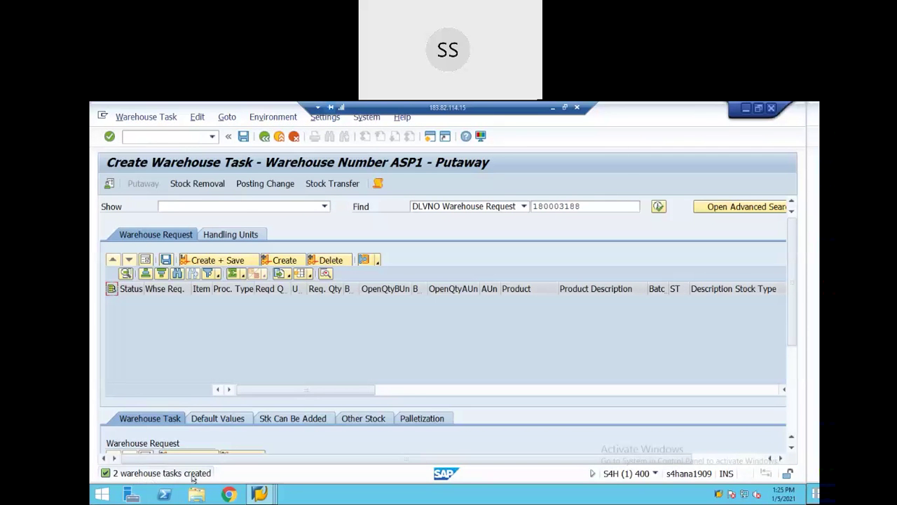
- Open warehouse task confirmation for the new warehouse order, confirm the 10 EA product task and save
{"action": "left_click", "coordinate": [146, 117]}
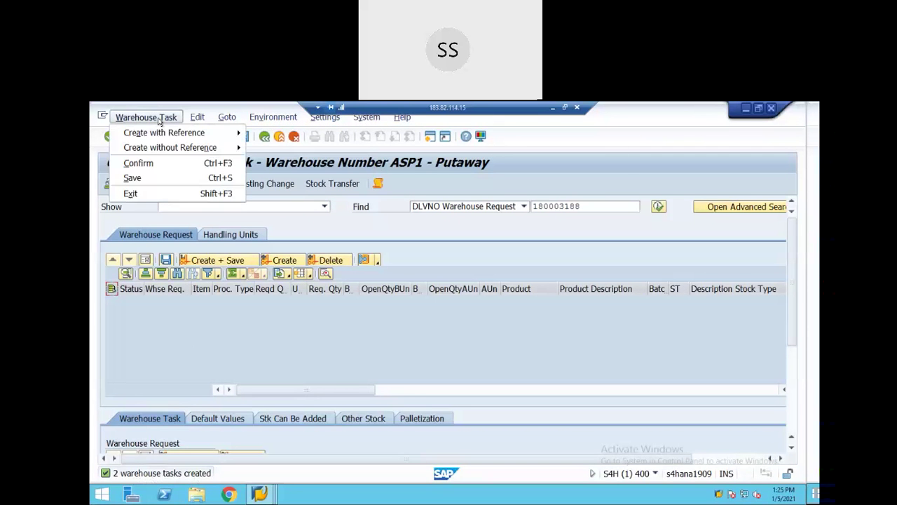
{"action": "left_click", "coordinate": [139, 162]}
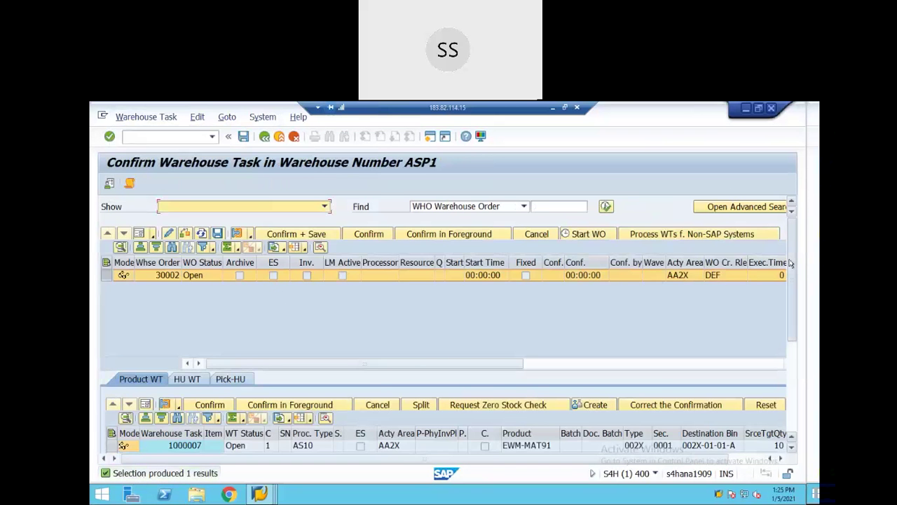
{"action": "scroll", "coordinate": [790, 262], "scroll_direction": "down", "scroll_amount": 3}
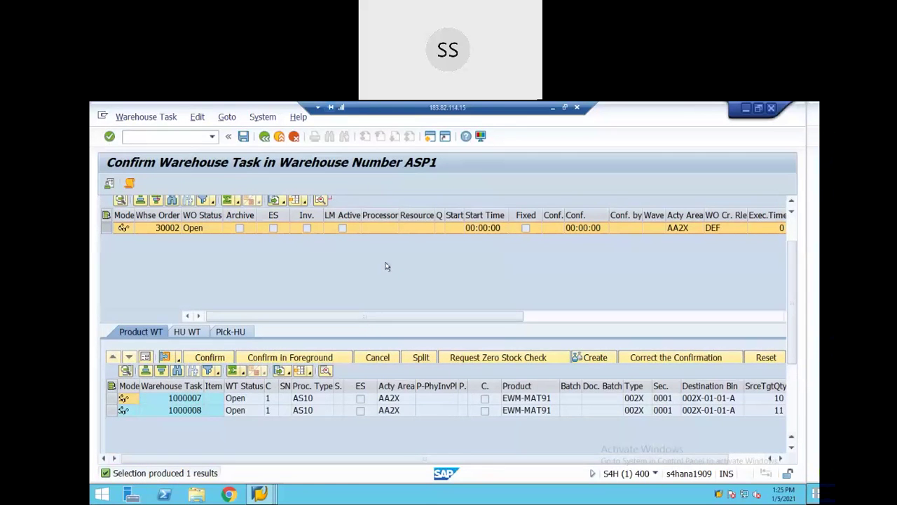
{"action": "scroll", "coordinate": [384, 273], "scroll_direction": "up", "scroll_amount": 1}
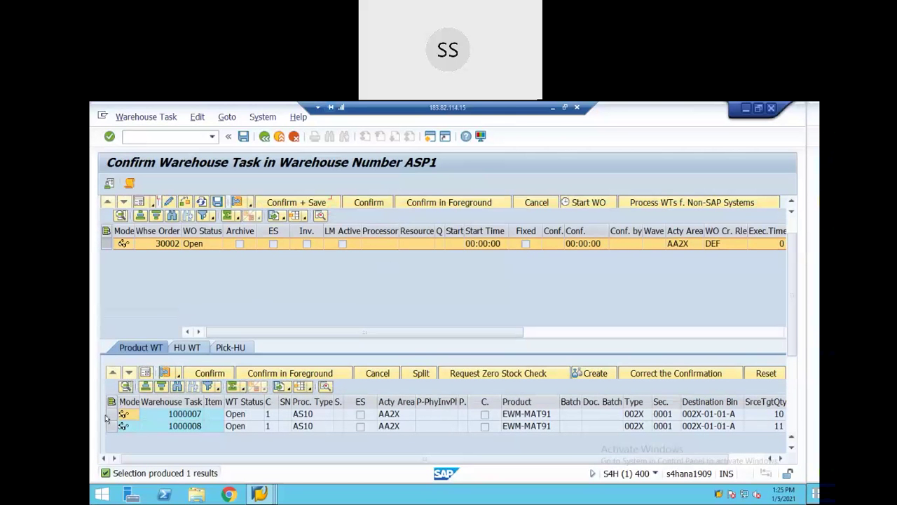
{"action": "left_click", "coordinate": [201, 241]}
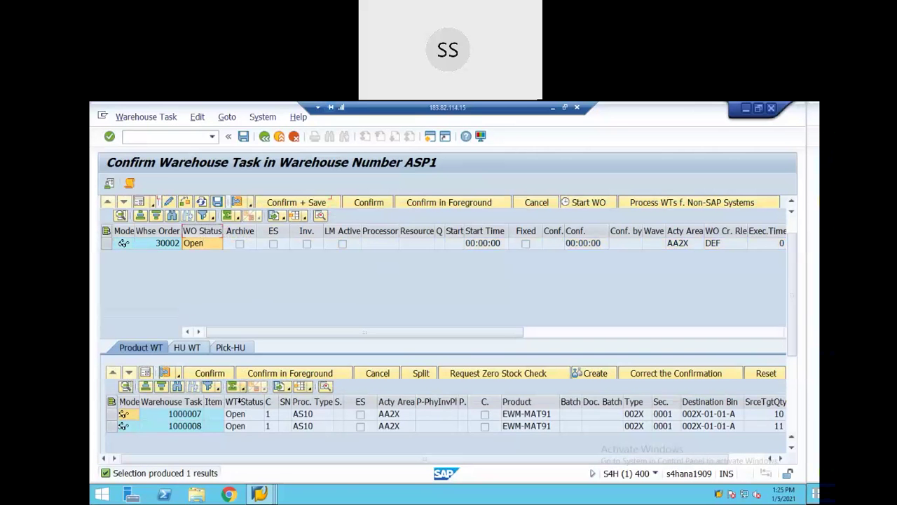
{"action": "left_click", "coordinate": [243, 401]}
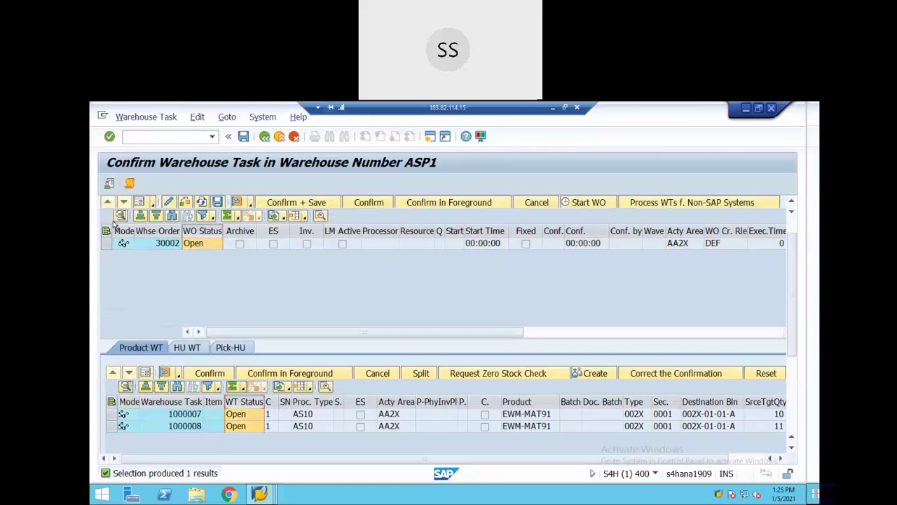
{"action": "left_click", "coordinate": [106, 243]}
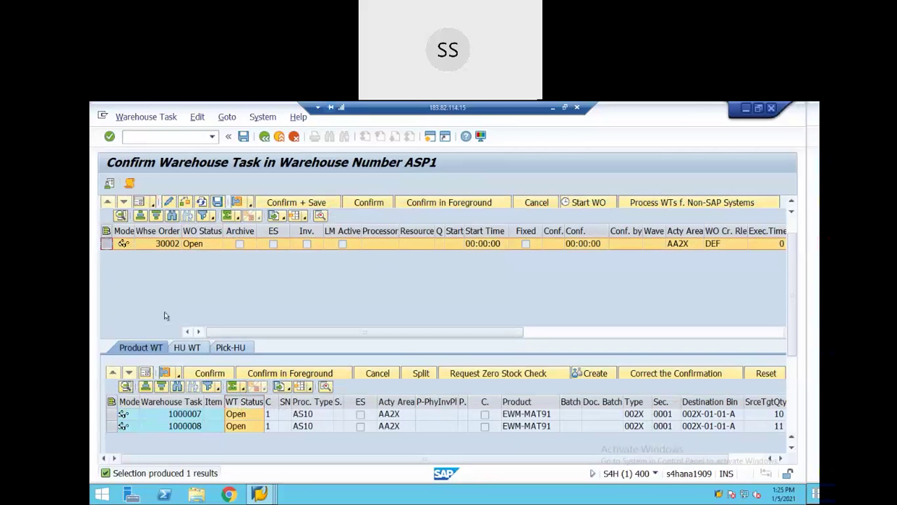
{"action": "left_click", "coordinate": [110, 415]}
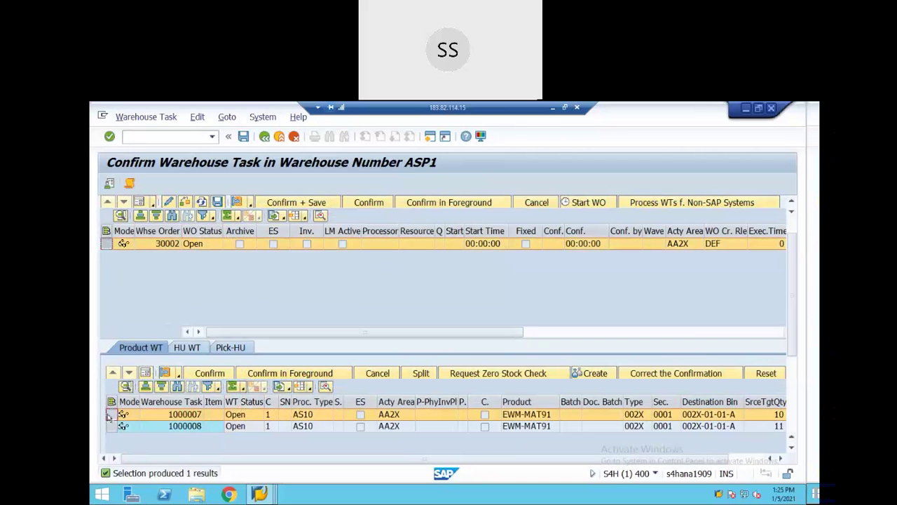
{"action": "left_click", "coordinate": [203, 373]}
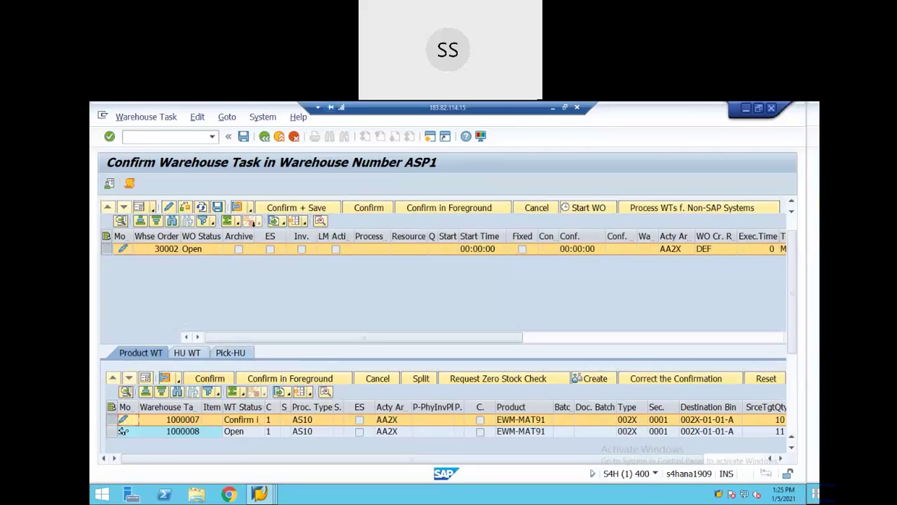
{"action": "left_click", "coordinate": [218, 207]}
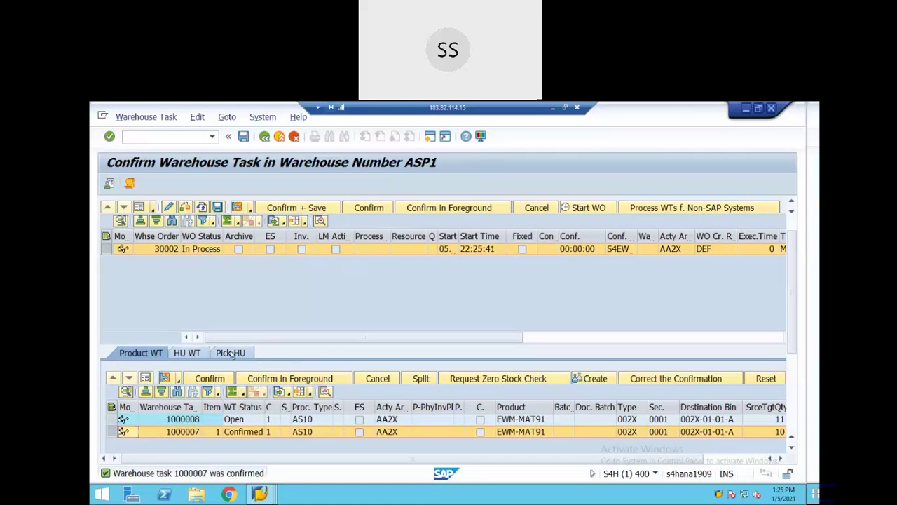
- Confirm the remaining 11 EA product task of the warehouse order and save
{"action": "left_click", "coordinate": [211, 419]}
{"action": "left_click", "coordinate": [210, 378]}
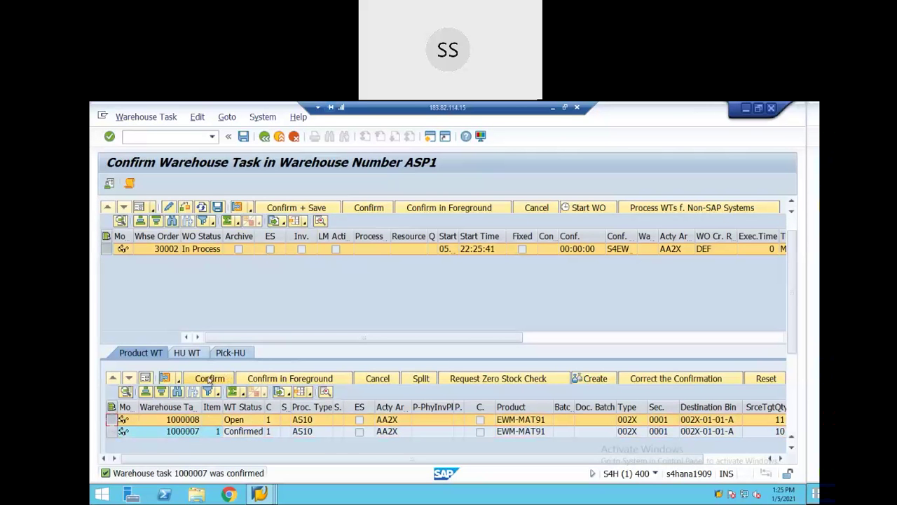
{"action": "left_click", "coordinate": [218, 207]}
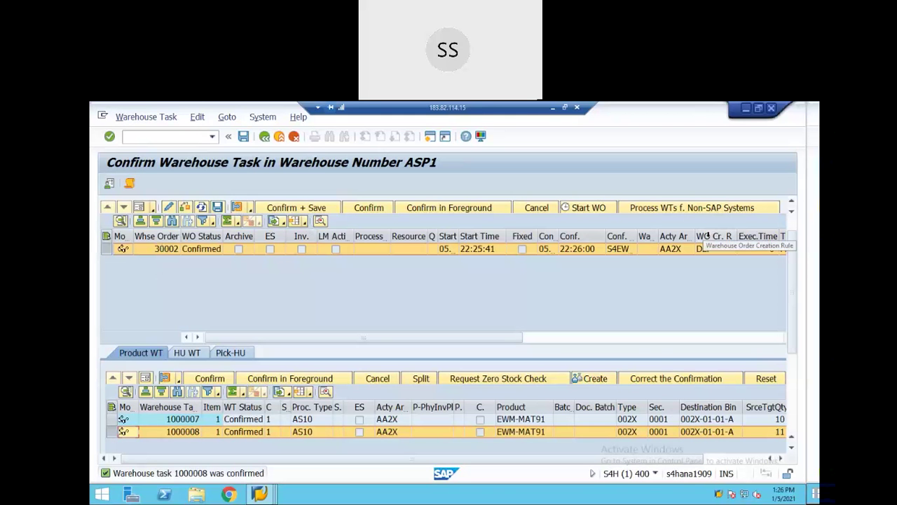
- Examine the warehouse order's creation rule and the activity area shared by its two warehouse tasks
{"action": "left_click", "coordinate": [709, 250]}
{"action": "left_click", "coordinate": [105, 251]}
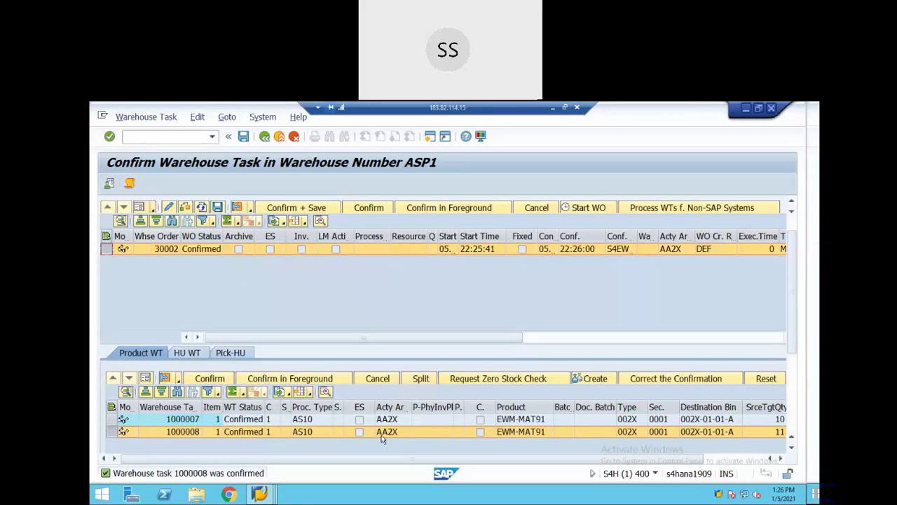
{"action": "left_click", "coordinate": [387, 408]}
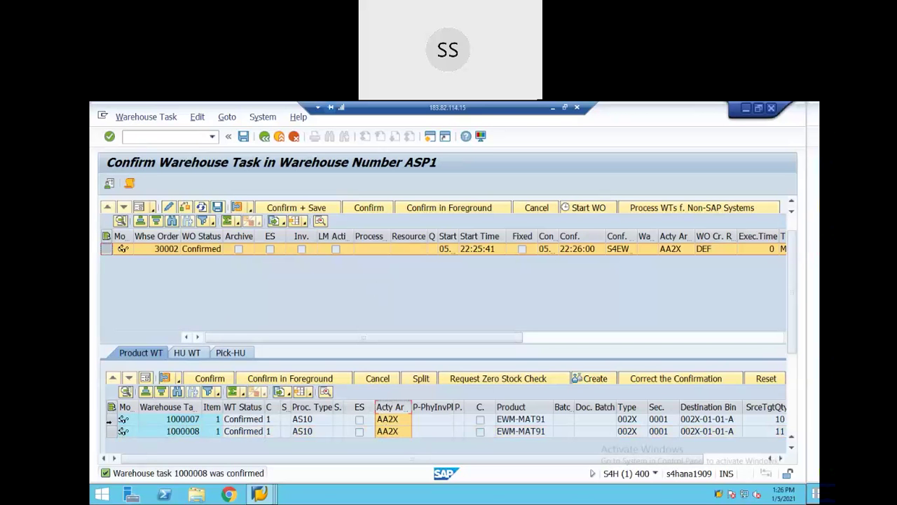
{"action": "left_click", "coordinate": [107, 420]}
{"action": "left_click", "coordinate": [107, 431]}
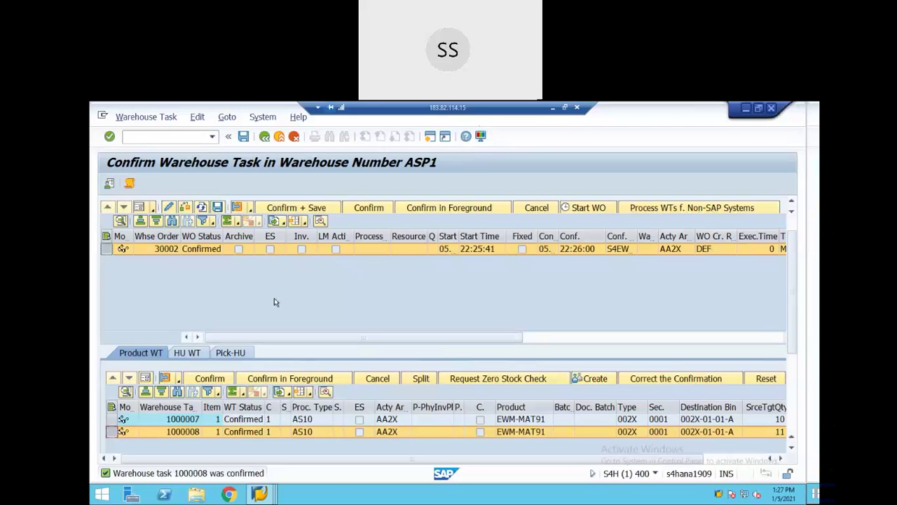
{"action": "left_click", "coordinate": [708, 249]}
{"action": "left_click", "coordinate": [109, 250]}
- Switch to the warehouse product session and return to the SAP Easy Access screen
{"action": "left_click", "coordinate": [259, 495]}
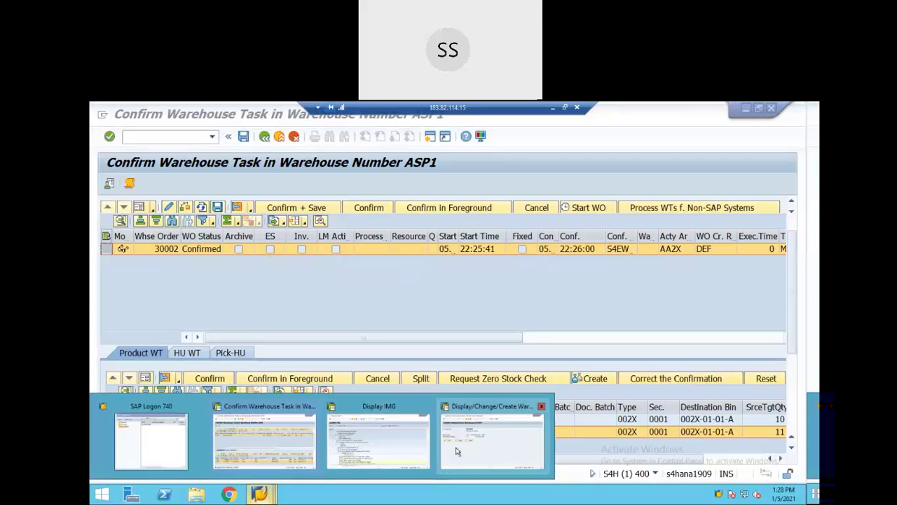
{"action": "left_click", "coordinate": [478, 453]}
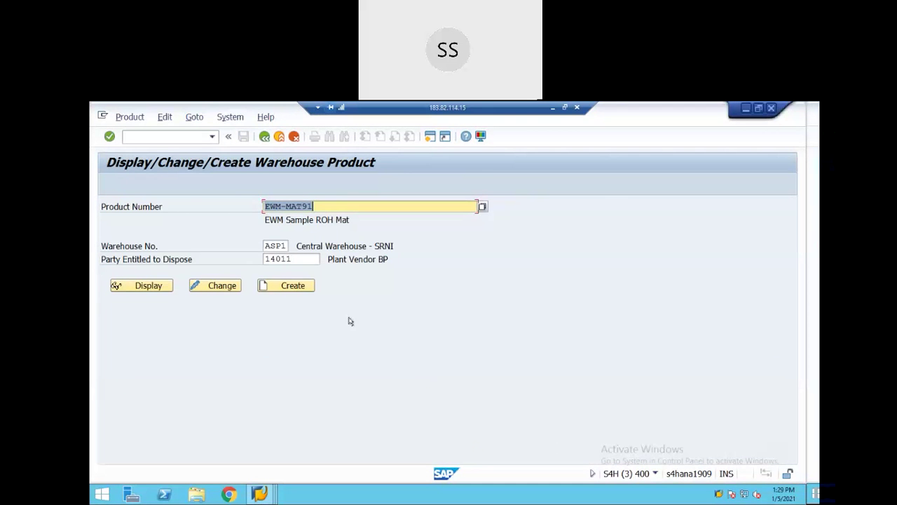
{"action": "left_click", "coordinate": [264, 140]}
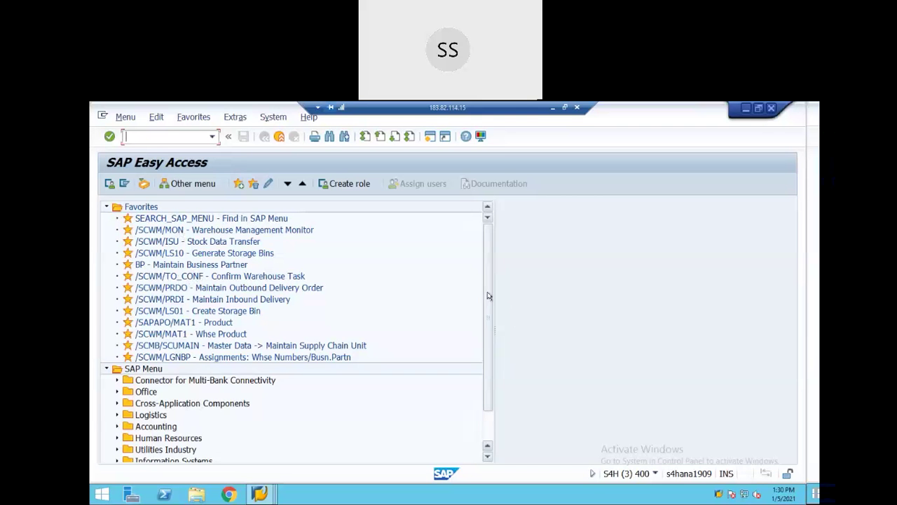
- Expand the SAP menu through Logistics, SCM Extended Warehouse Management and Extended Warehouse Management down to the Execution transactions
{"action": "scroll", "coordinate": [489, 296], "scroll_direction": "down", "scroll_amount": 2}
{"action": "left_click", "coordinate": [118, 368]}
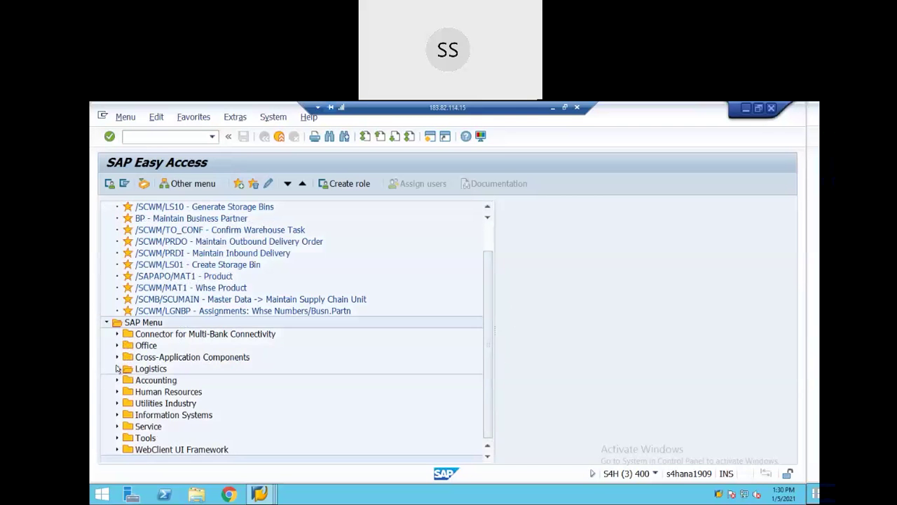
{"action": "left_click_drag", "start_coordinate": [487, 301], "coordinate": [485, 343]}
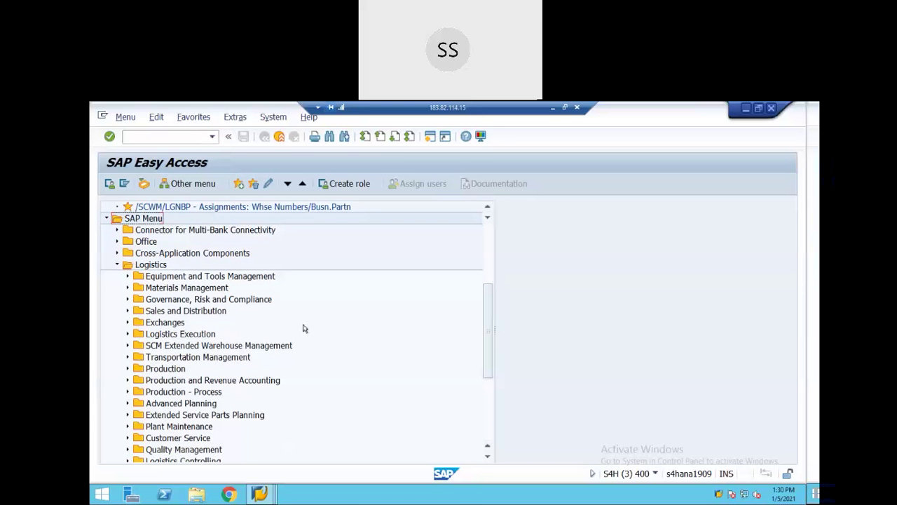
{"action": "left_click", "coordinate": [128, 346]}
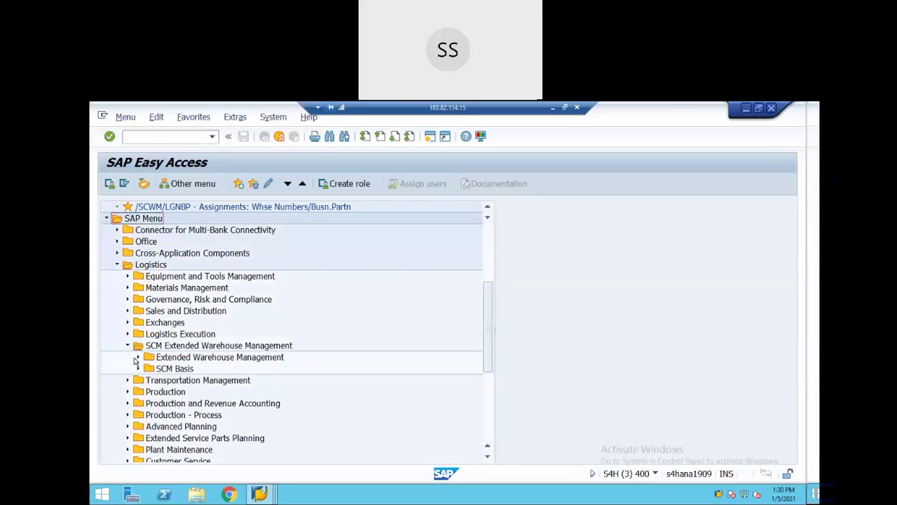
{"action": "left_click", "coordinate": [138, 357]}
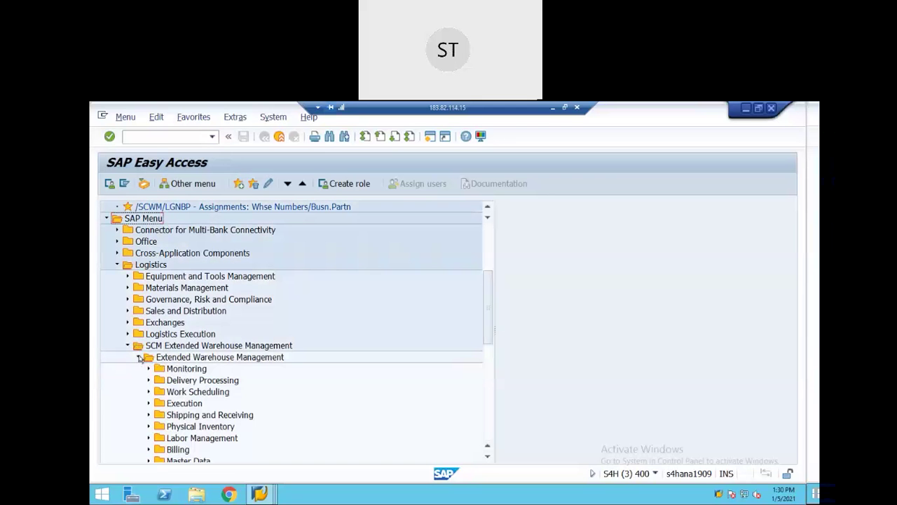
{"action": "scroll", "coordinate": [280, 368], "scroll_direction": "down", "scroll_amount": 2}
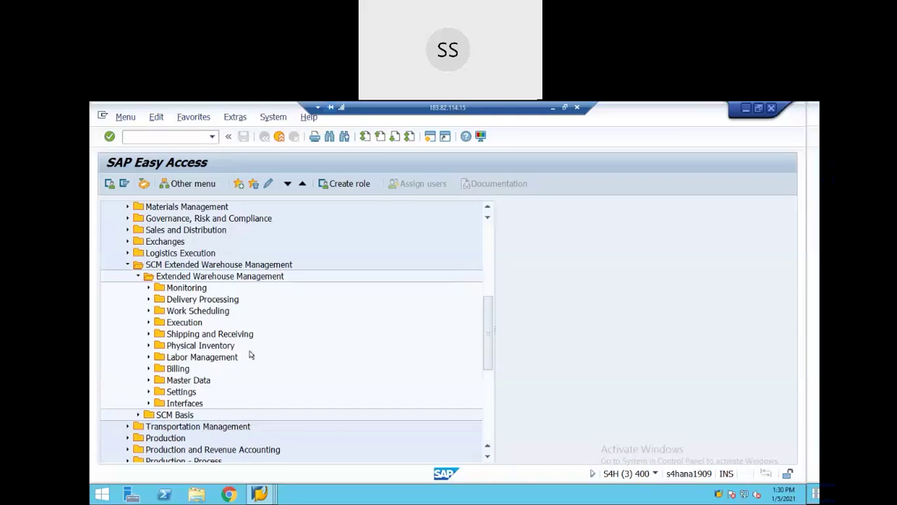
{"action": "left_click", "coordinate": [149, 323]}
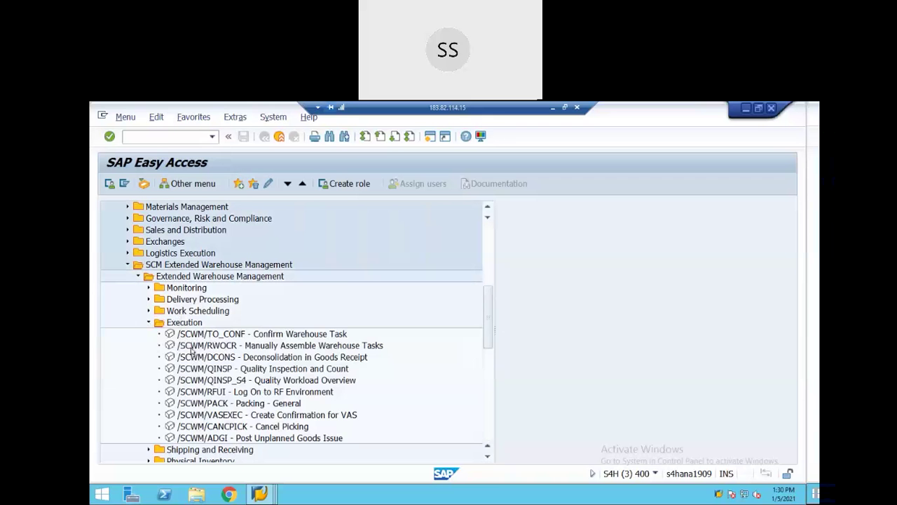
- Examine the Execution transactions for deconsolidation, quality inspection, RF logon, packing, VAS confirmation and cancel picking
{"action": "left_click", "coordinate": [230, 359]}
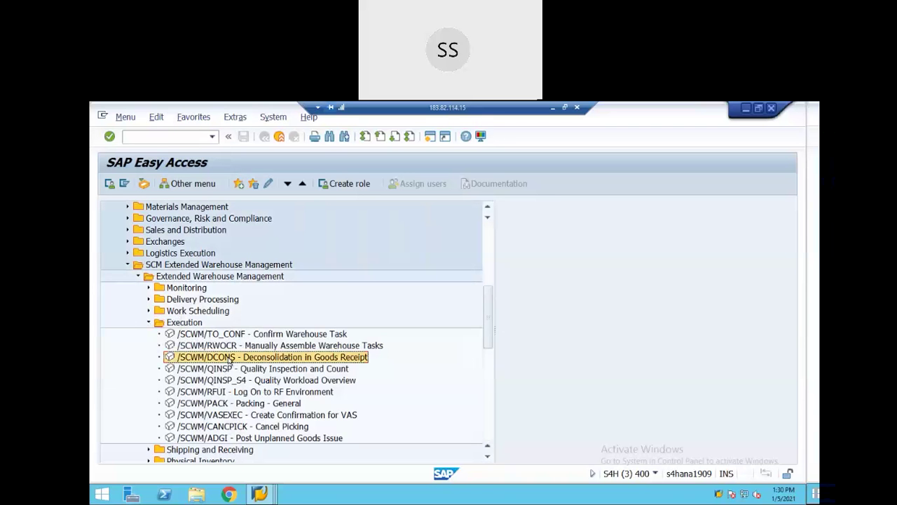
{"action": "left_click", "coordinate": [224, 371]}
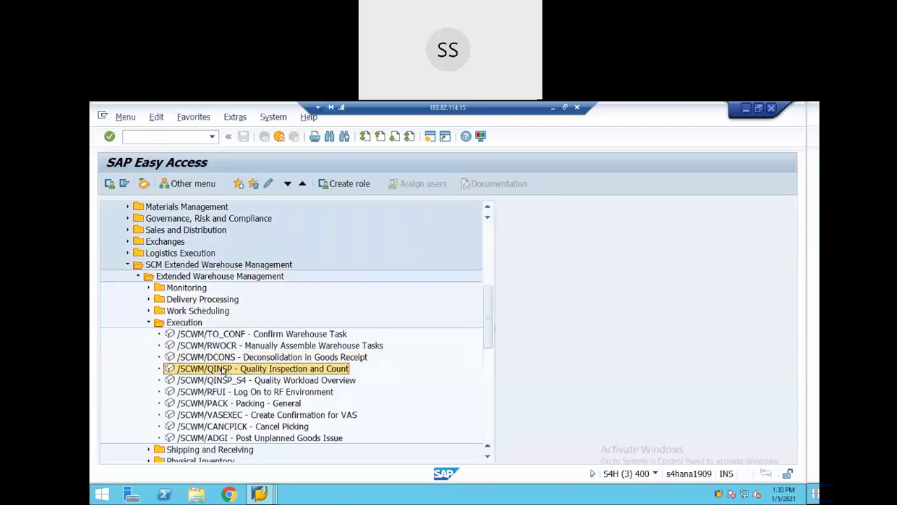
{"action": "left_click", "coordinate": [220, 395]}
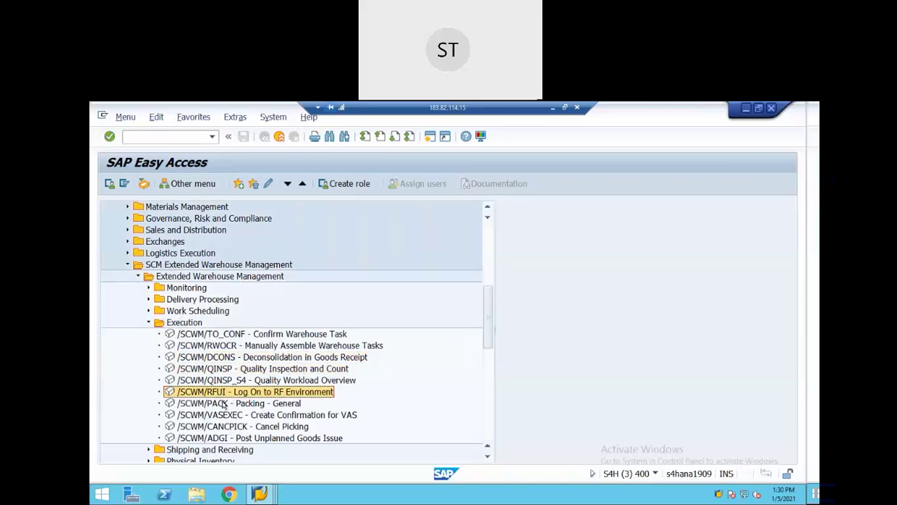
{"action": "left_click", "coordinate": [224, 405]}
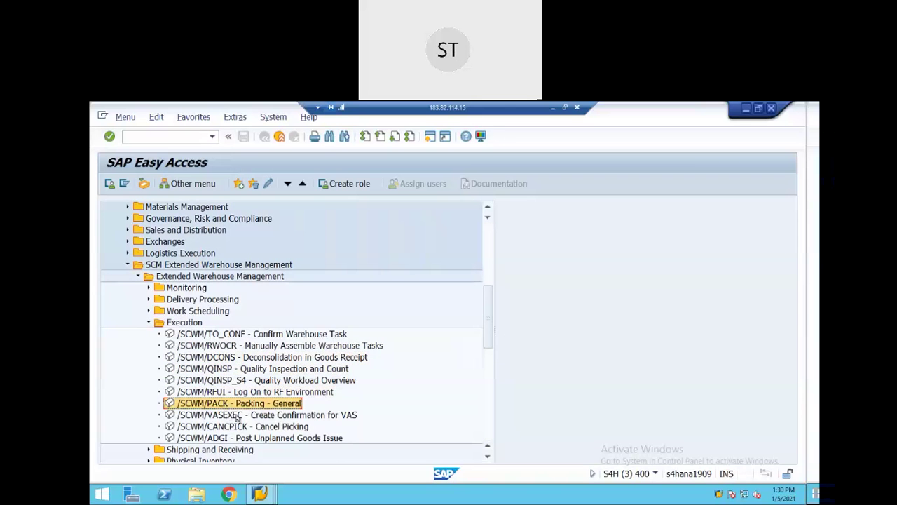
{"action": "left_click", "coordinate": [234, 414]}
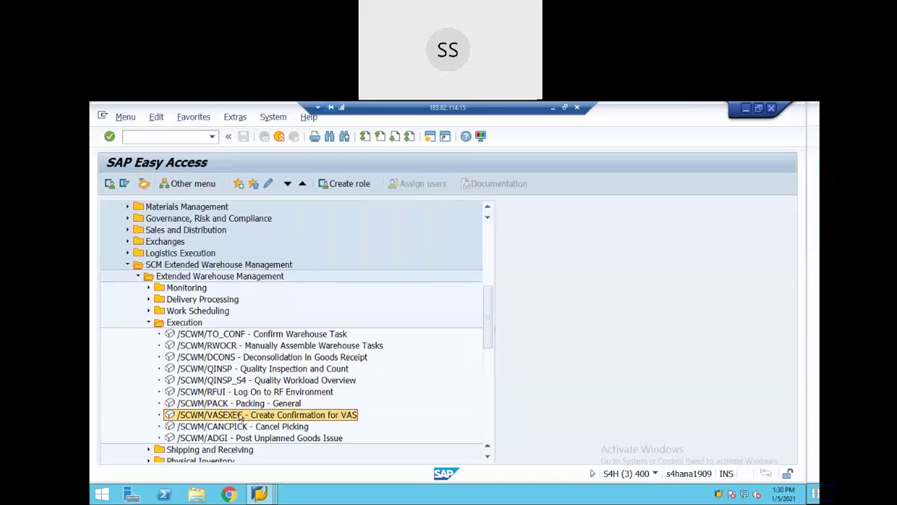
{"action": "left_click", "coordinate": [237, 427]}
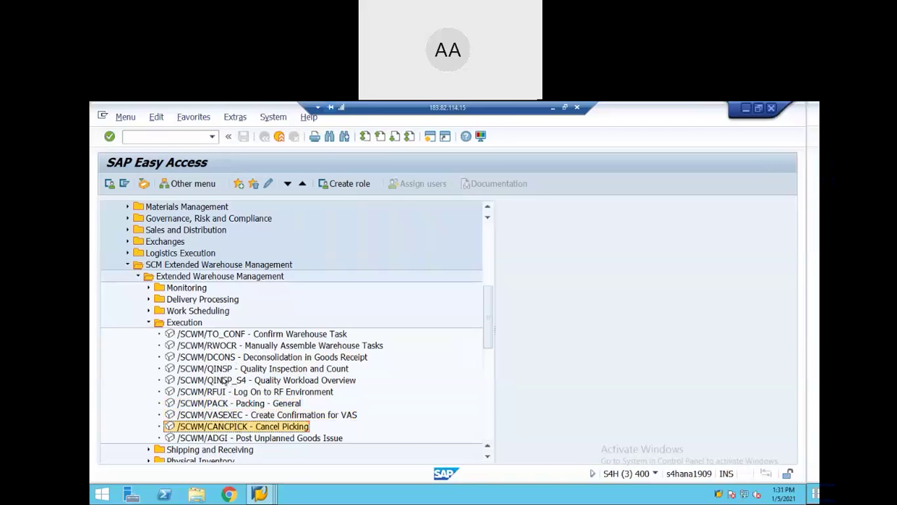
{"action": "left_click", "coordinate": [221, 358]}
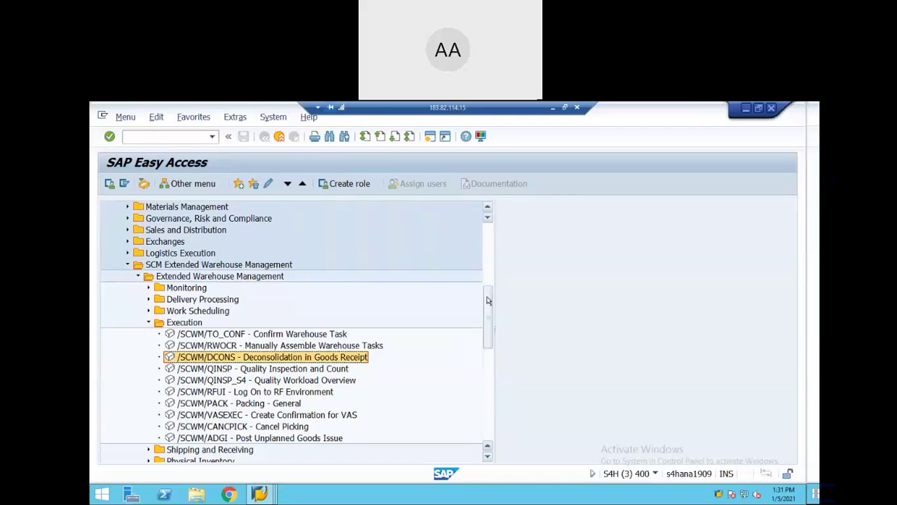
{"action": "mouse_move", "coordinate": [489, 300]}
{"action": "left_mouse_down"}
{"action": "mouse_move", "coordinate": [490, 246]}
{"action": "mouse_move", "coordinate": [489, 341]}
{"action": "mouse_move", "coordinate": [490, 291]}
{"action": "left_mouse_up"}
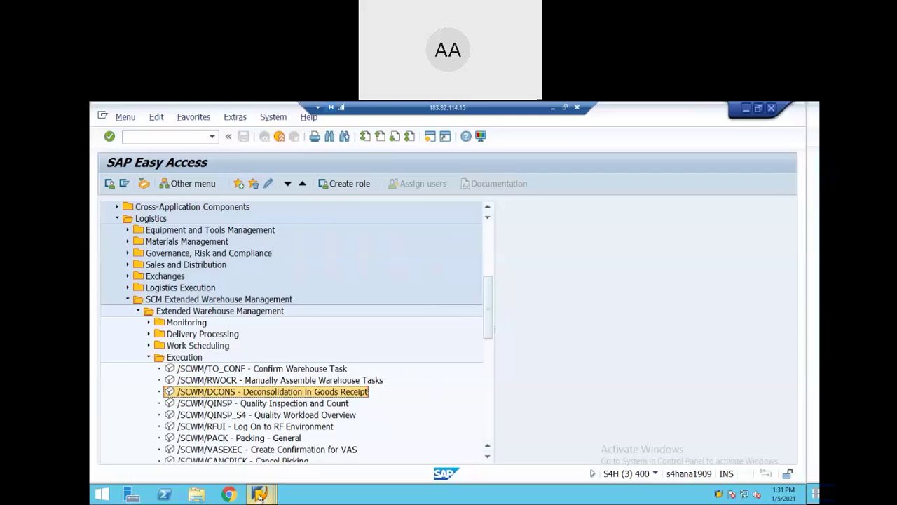
- Switch to the IMG session, open Define Warehouse Process Type and view the details of type 1010 in warehouse 0001
{"action": "left_click", "coordinate": [259, 494]}
{"action": "left_click", "coordinate": [369, 450]}
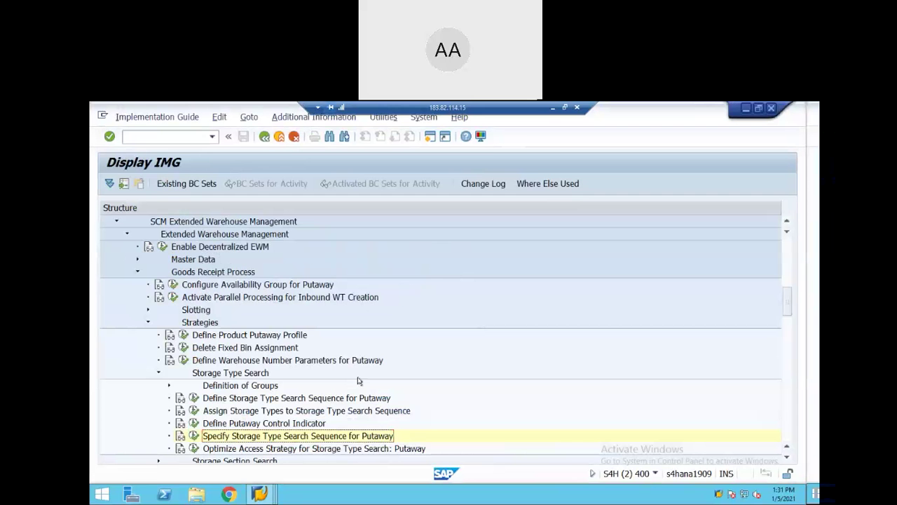
{"action": "left_click", "coordinate": [137, 272]}
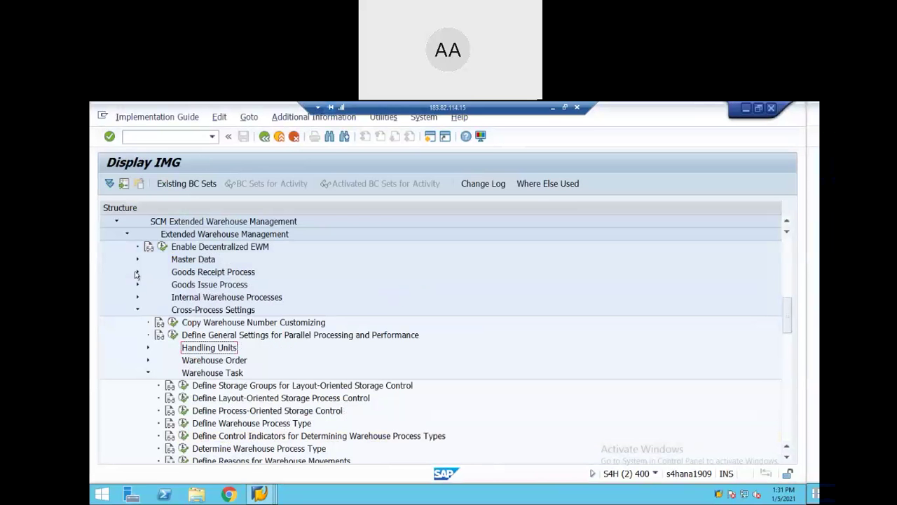
{"action": "left_click", "coordinate": [183, 423]}
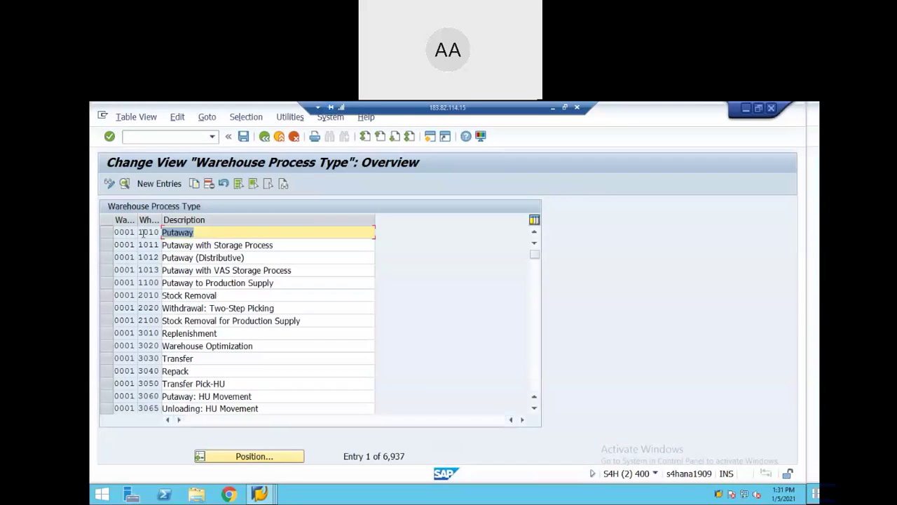
{"action": "double_click", "coordinate": [140, 232]}
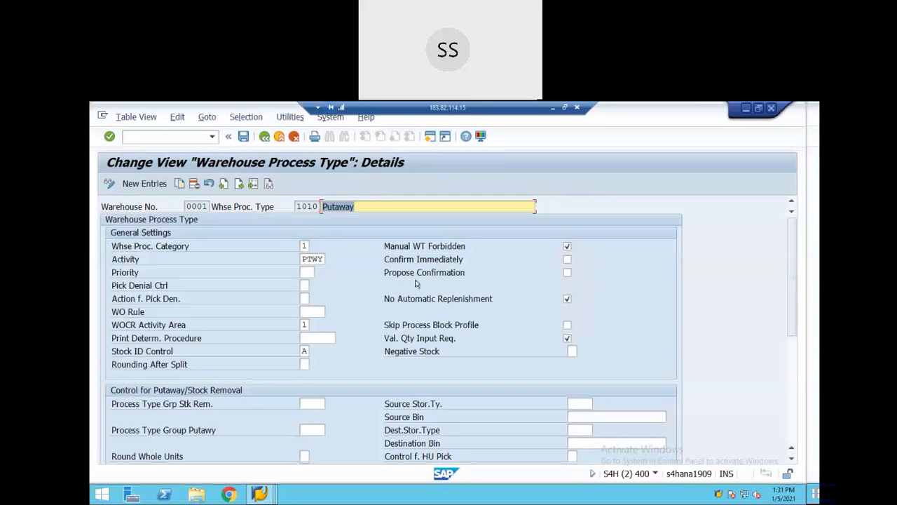
- Try the Confirm Immediately option on the putaway process type, clear it again and return to the IMG structure
{"action": "double_click", "coordinate": [567, 259]}
{"action": "left_click", "coordinate": [568, 260]}
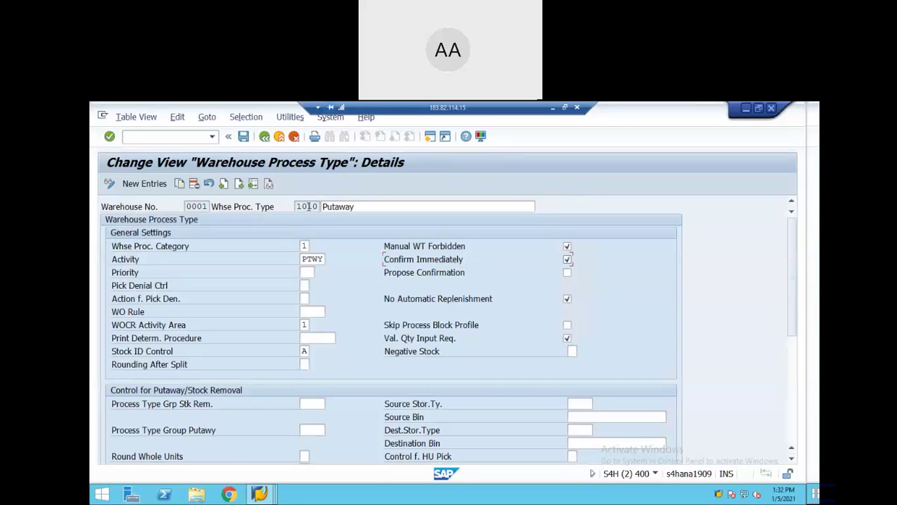
{"action": "left_click", "coordinate": [567, 259]}
{"action": "left_click", "coordinate": [264, 137]}
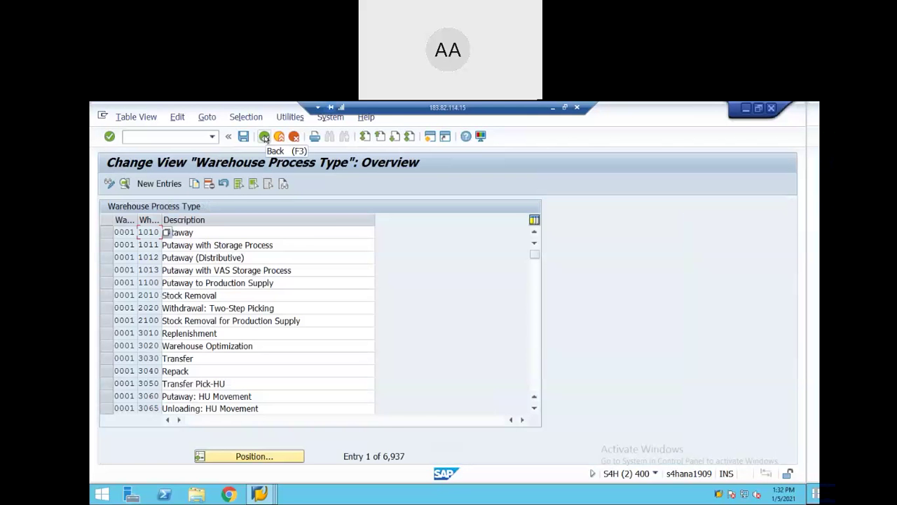
{"action": "left_click", "coordinate": [264, 137]}
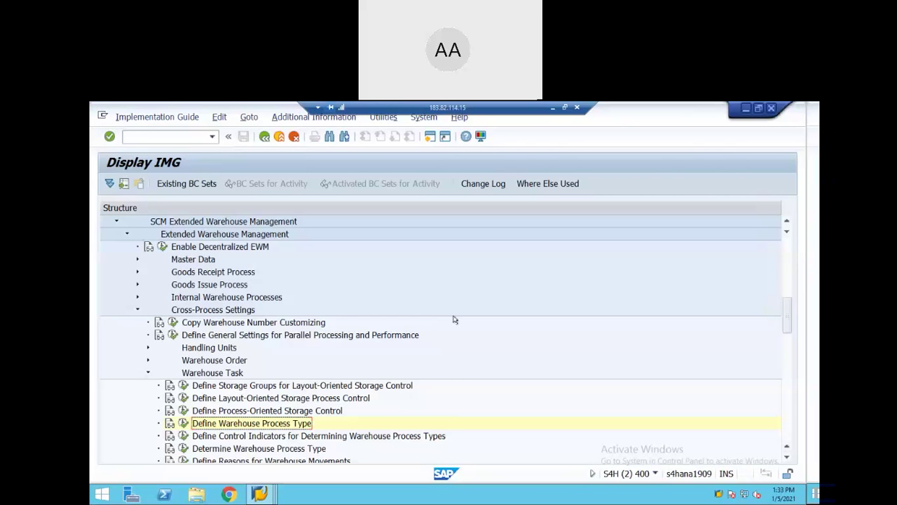
- Log off from the SAP system, close SAP Logon and disconnect the remote desktop session
{"action": "left_click", "coordinate": [423, 117]}
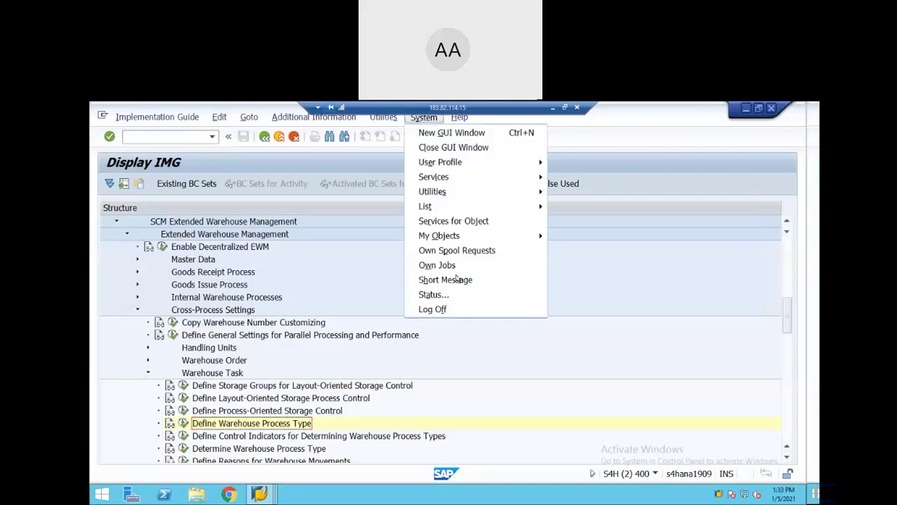
{"action": "left_click", "coordinate": [451, 309]}
{"action": "left_click", "coordinate": [234, 330]}
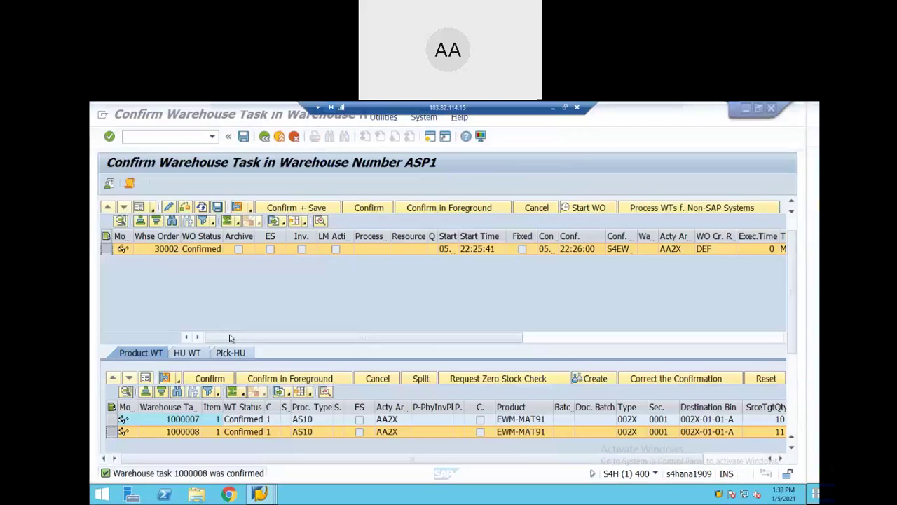
{"action": "left_click", "coordinate": [519, 186]}
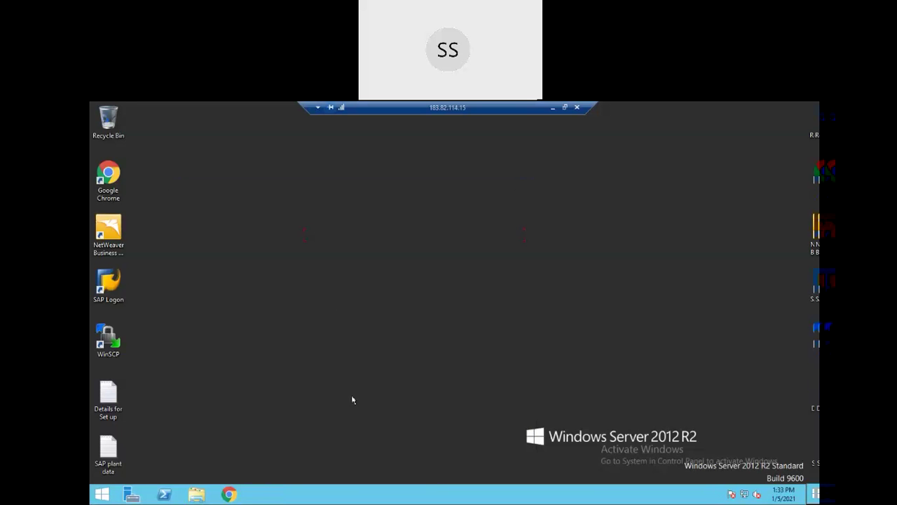
{"action": "left_click", "coordinate": [577, 107]}
{"action": "left_click", "coordinate": [483, 323]}
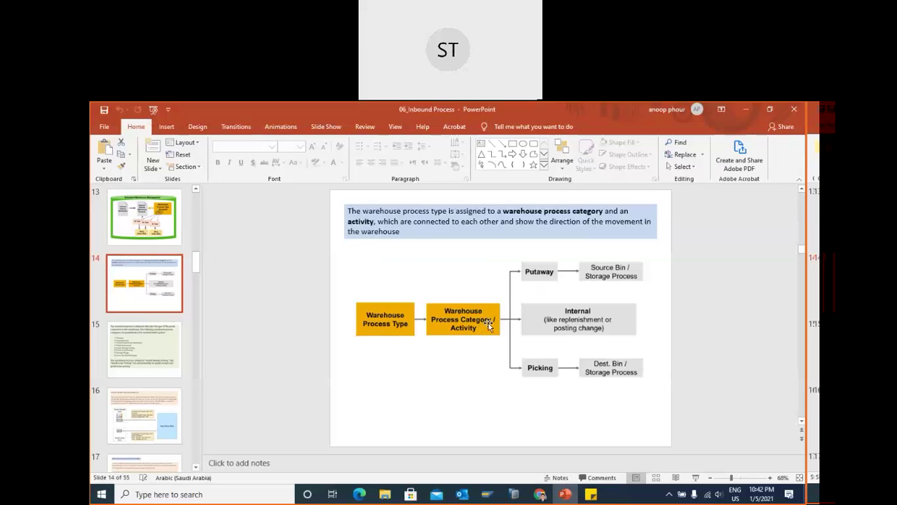